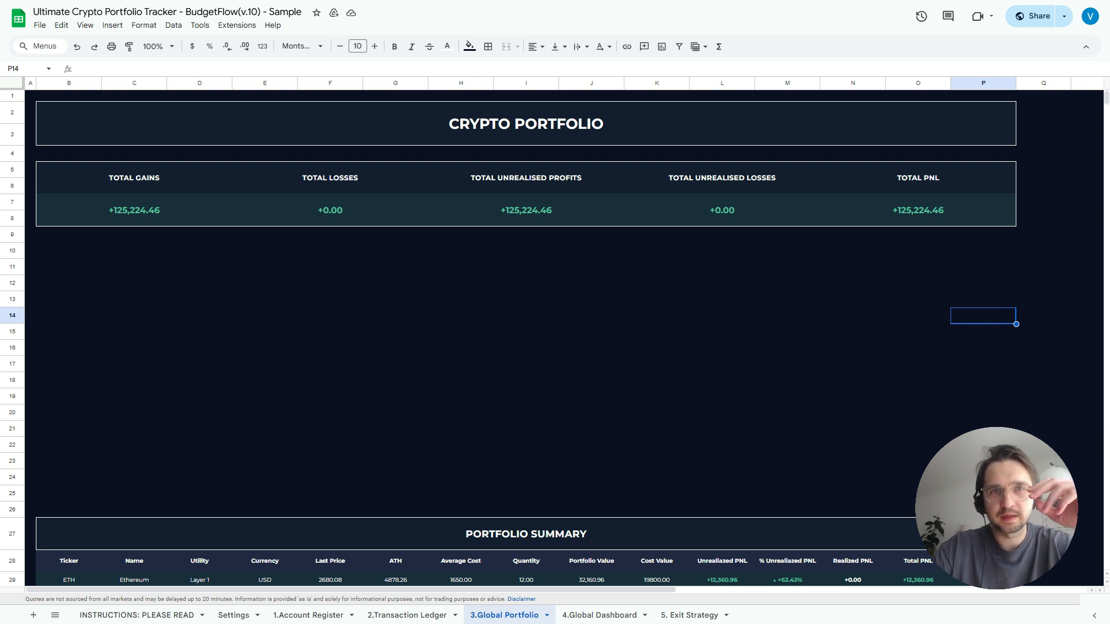
# Insert a chart on the Global Portfolio sheet and change its type to Bubble chart
pyautogui.scroll(-5, 526, 335)
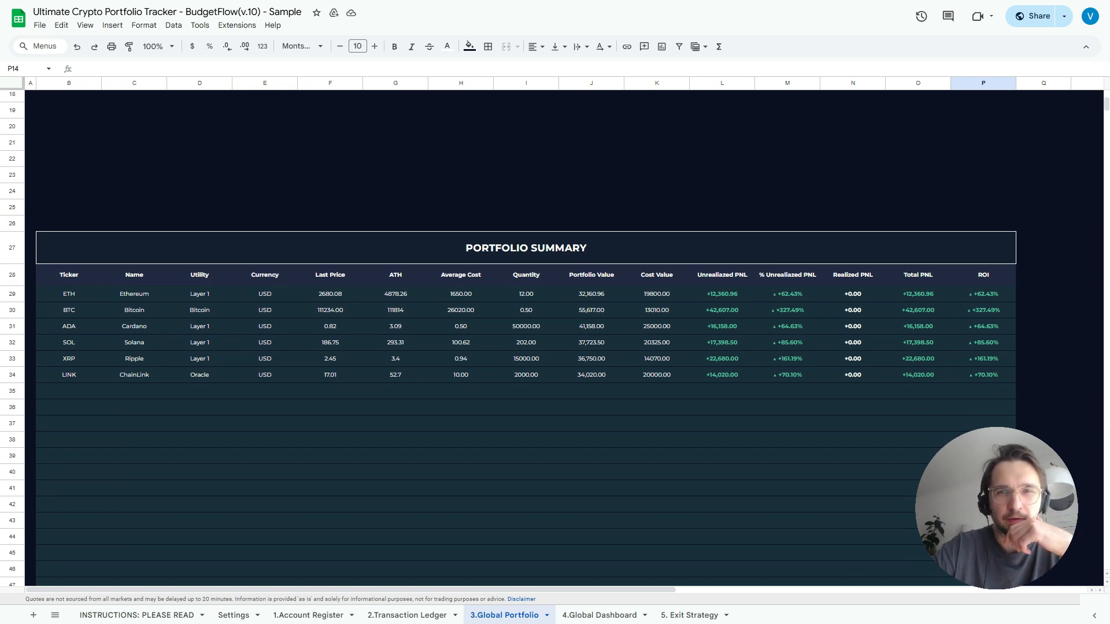
pyautogui.scroll(4, 525, 335)
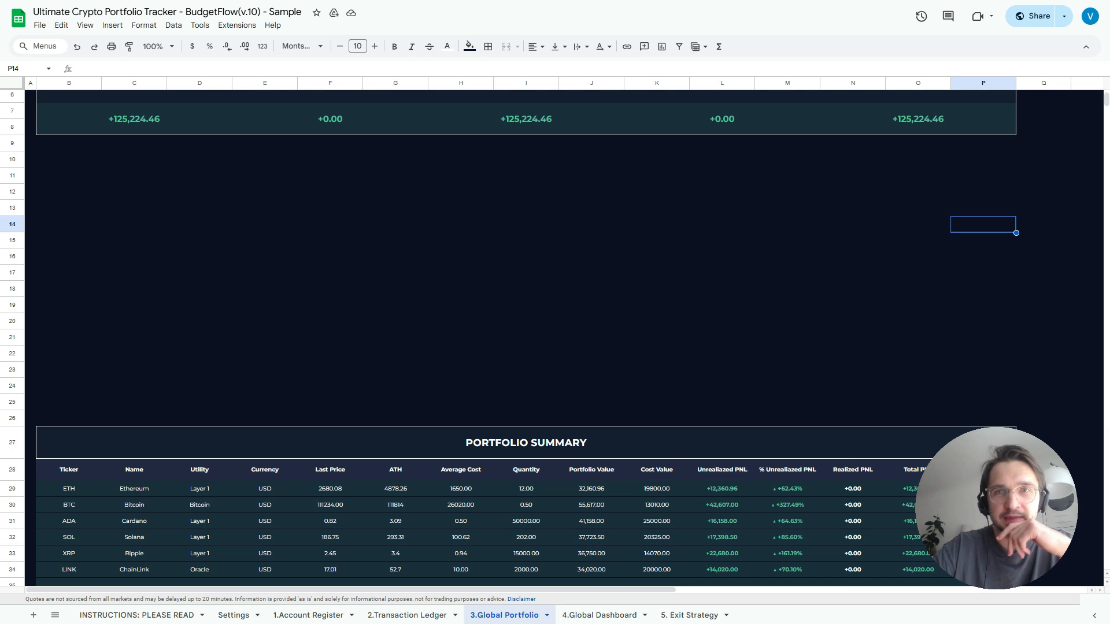
pyautogui.click(662, 46)
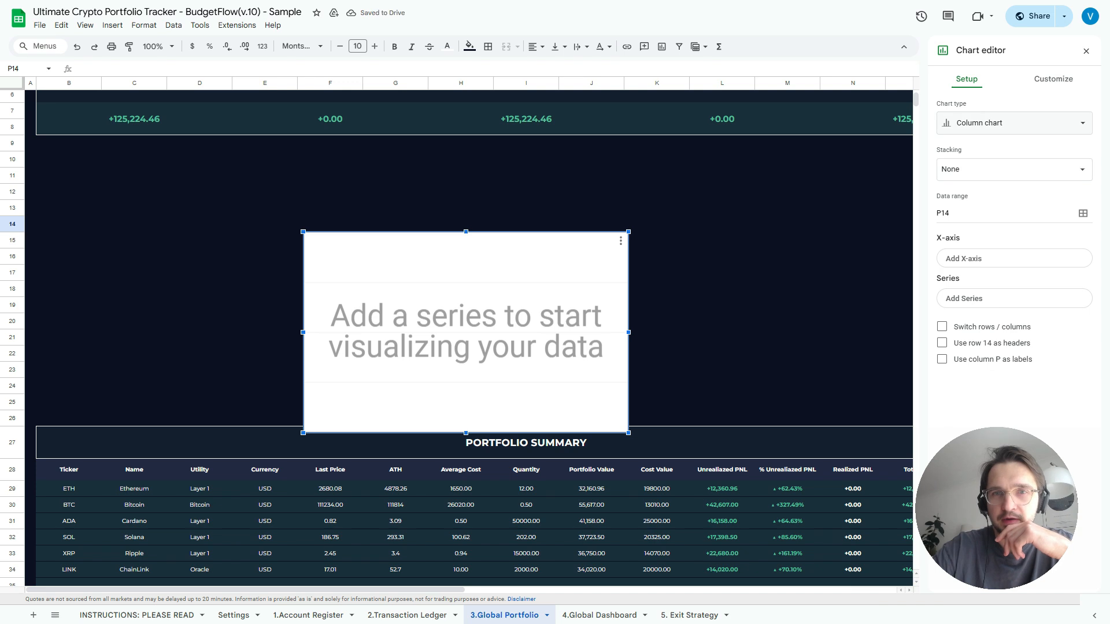
pyautogui.click(1012, 122)
pyautogui.scroll(-2, 1009, 364)
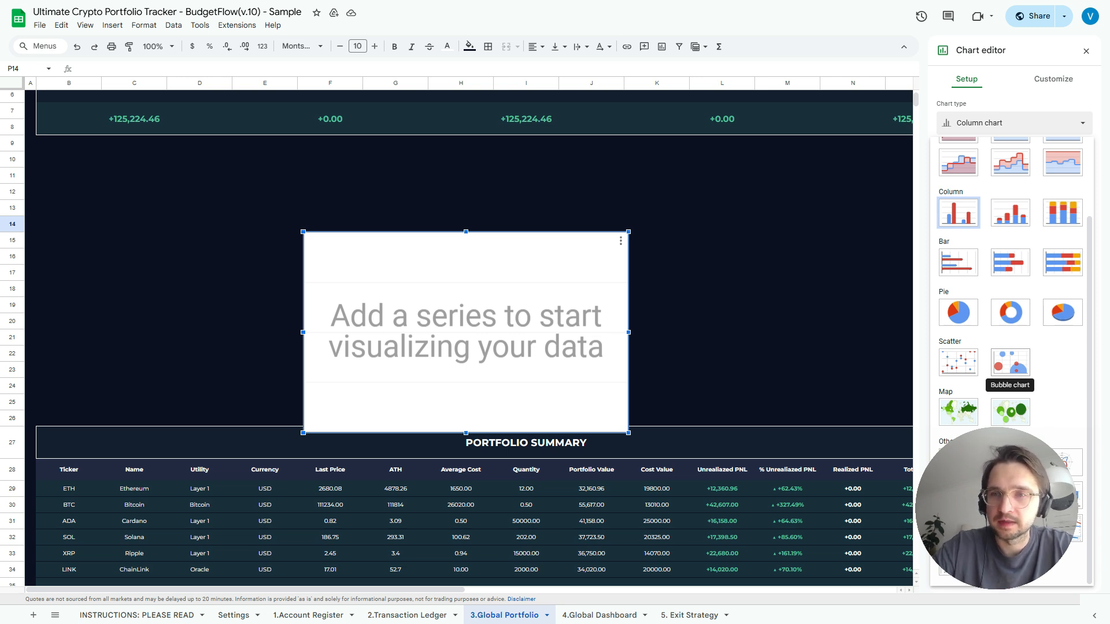
pyautogui.click(1009, 362)
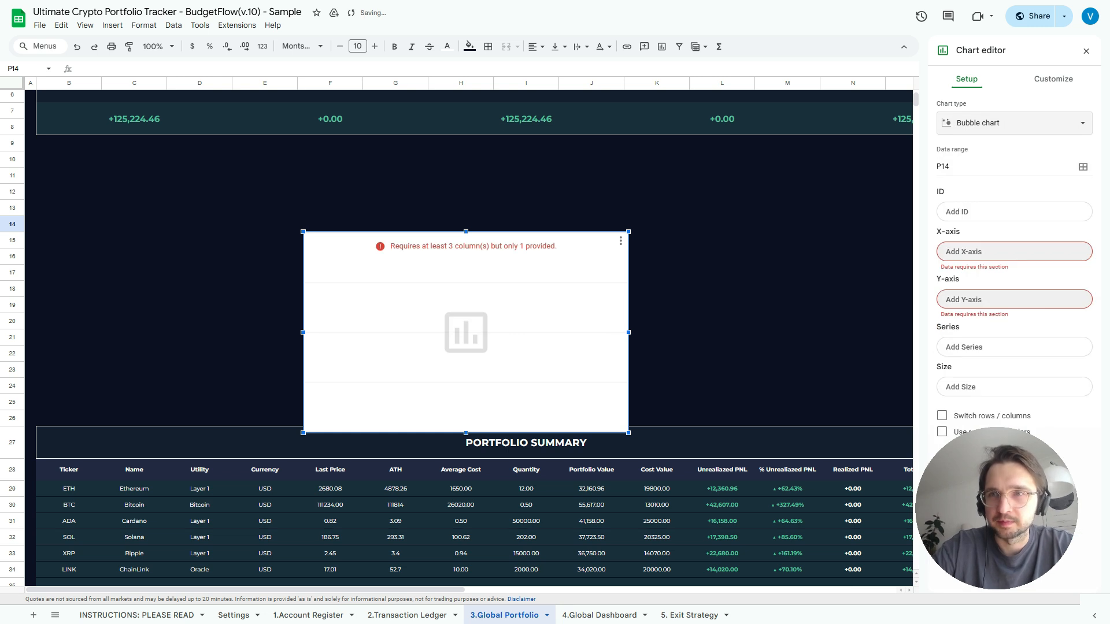
# Move the chart to the left edge below the totals and enlarge it to span columns B to I, rows 10 to 26
pyautogui.moveTo(474, 289); pyautogui.dragTo(209, 207)
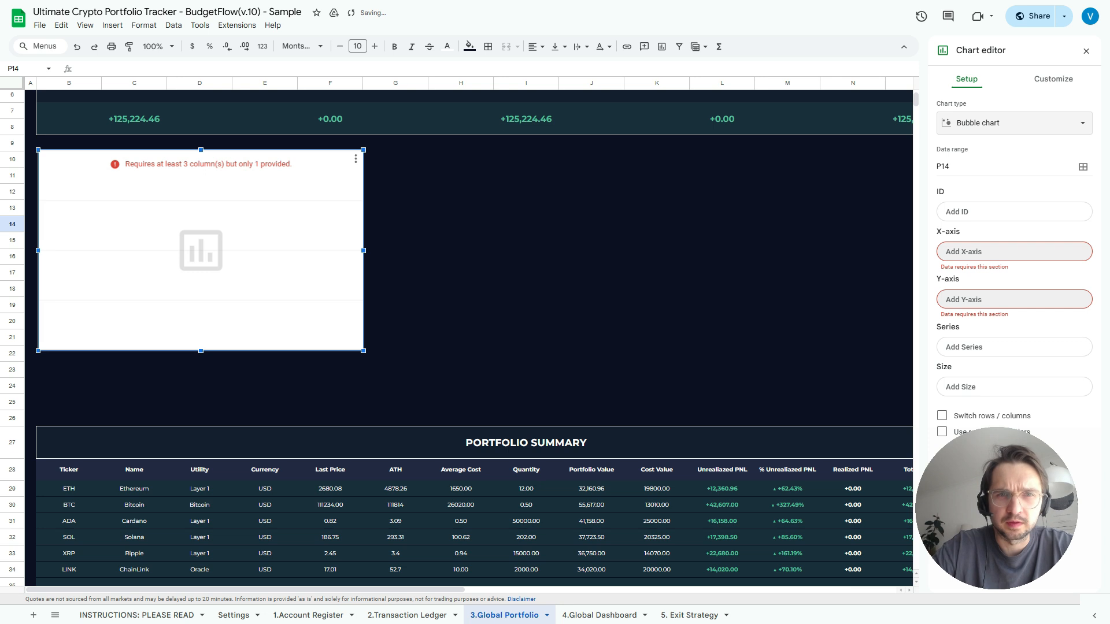
pyautogui.moveTo(364, 250); pyautogui.dragTo(533, 250)
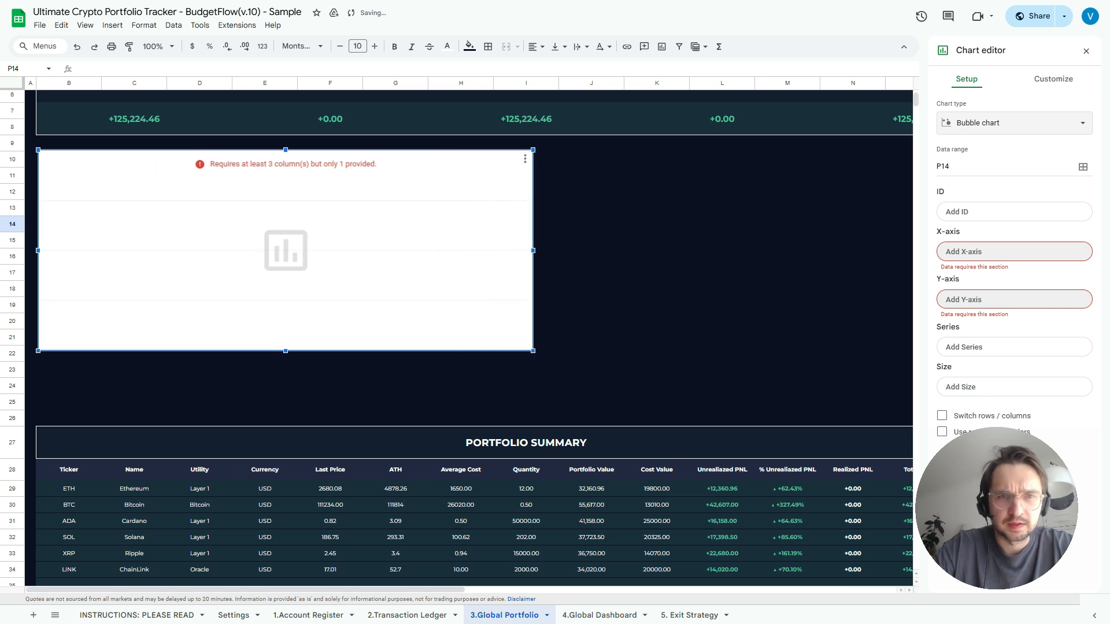
pyautogui.moveTo(286, 350); pyautogui.dragTo(285, 416)
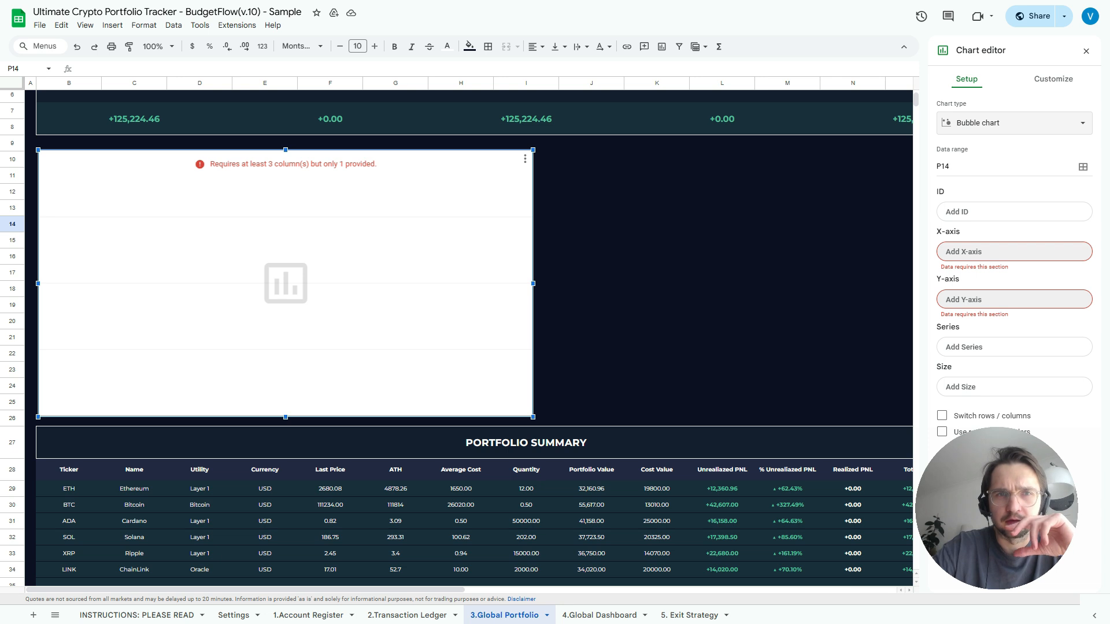
# Replace the chart's data range with the Ticker column range B28:B
pyautogui.scroll(-1, 471, 334)
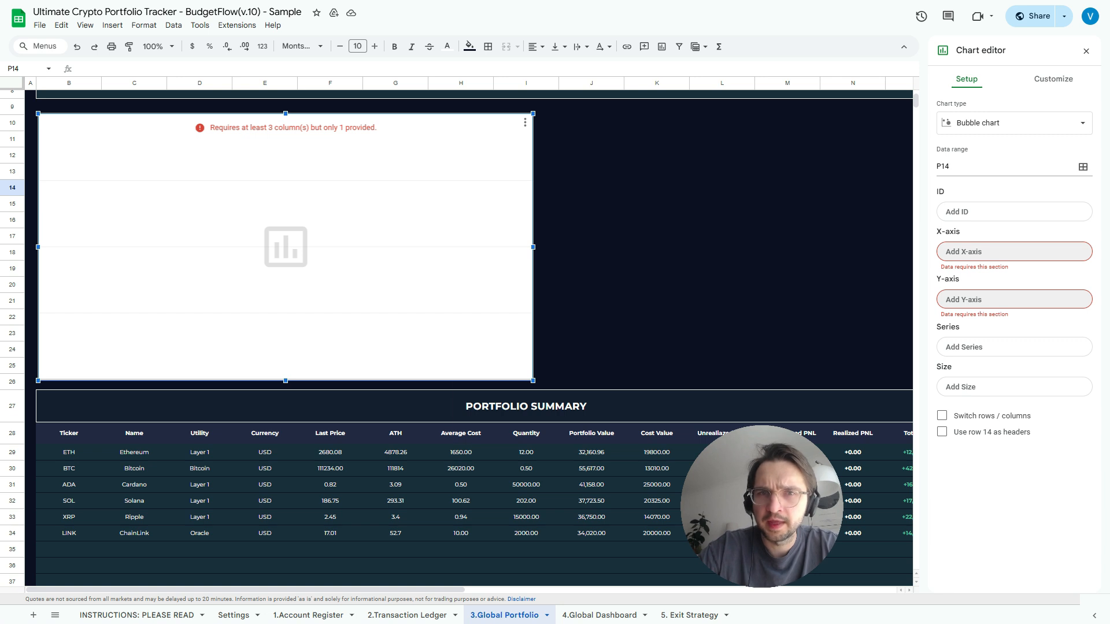
pyautogui.click(1083, 167)
pyautogui.hotkey('ctrl', 'a')
pyautogui.press('BackSpace')
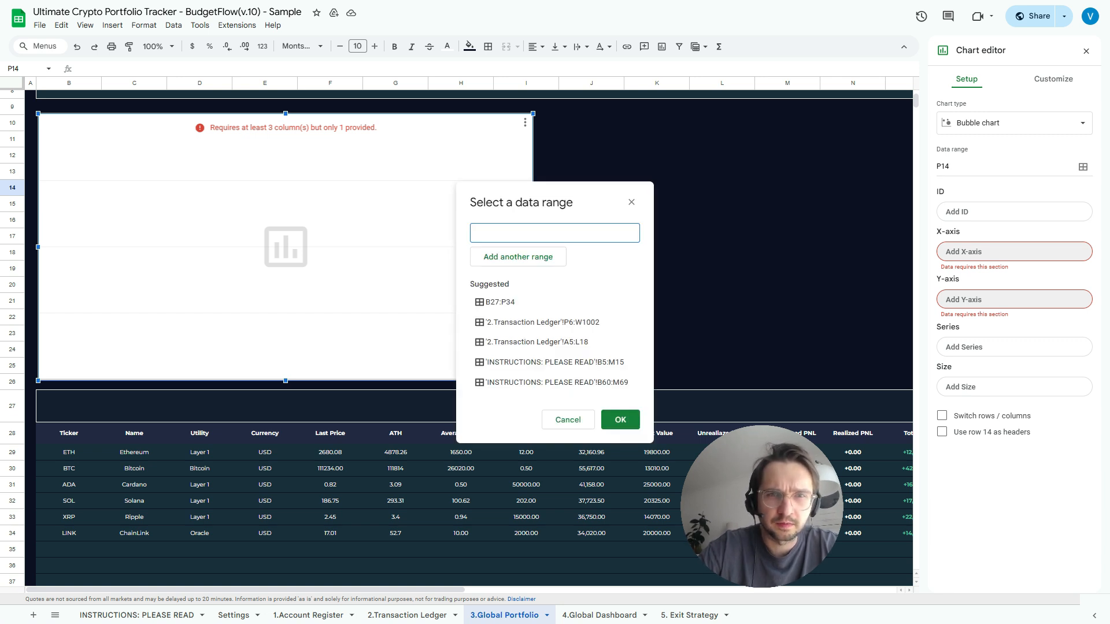
pyautogui.click(69, 434)
pyautogui.click(490, 233)
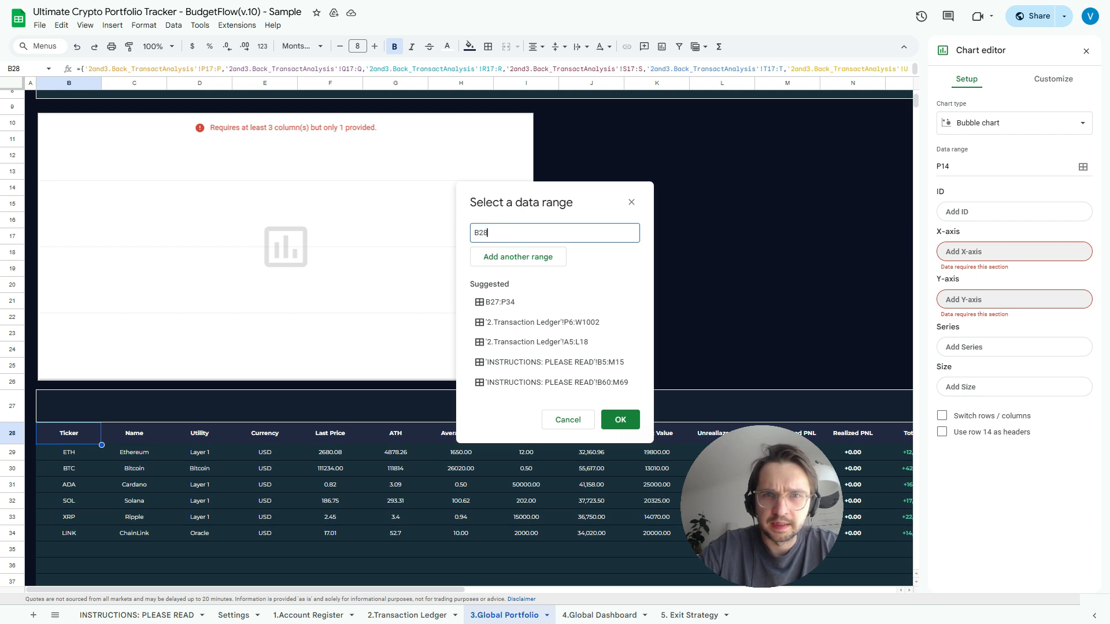
pyautogui.write(':b')
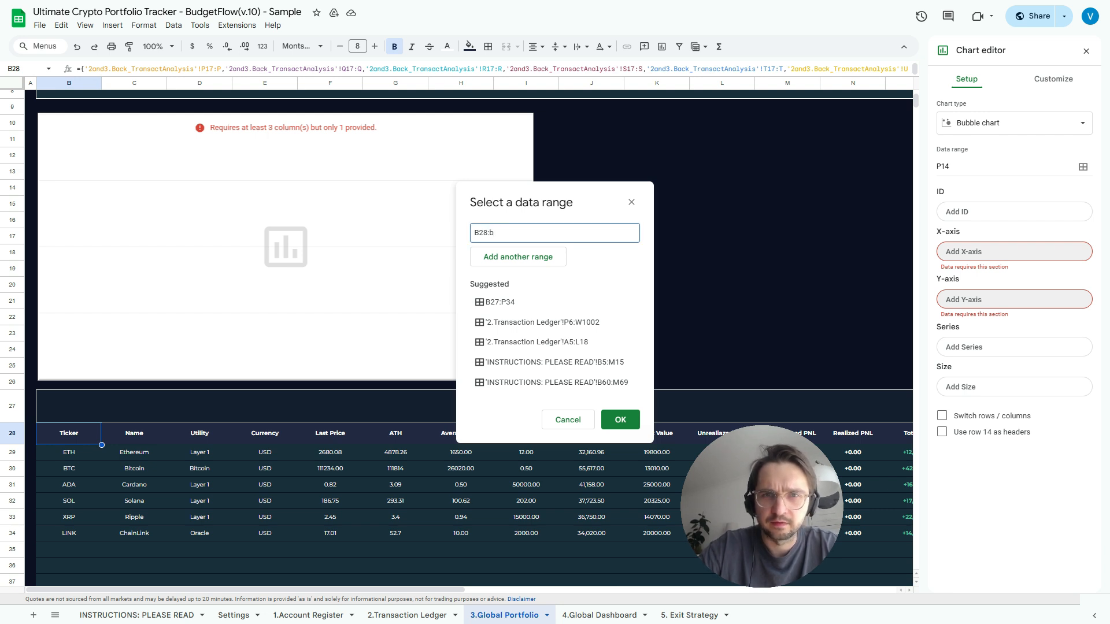
pyautogui.write('B')
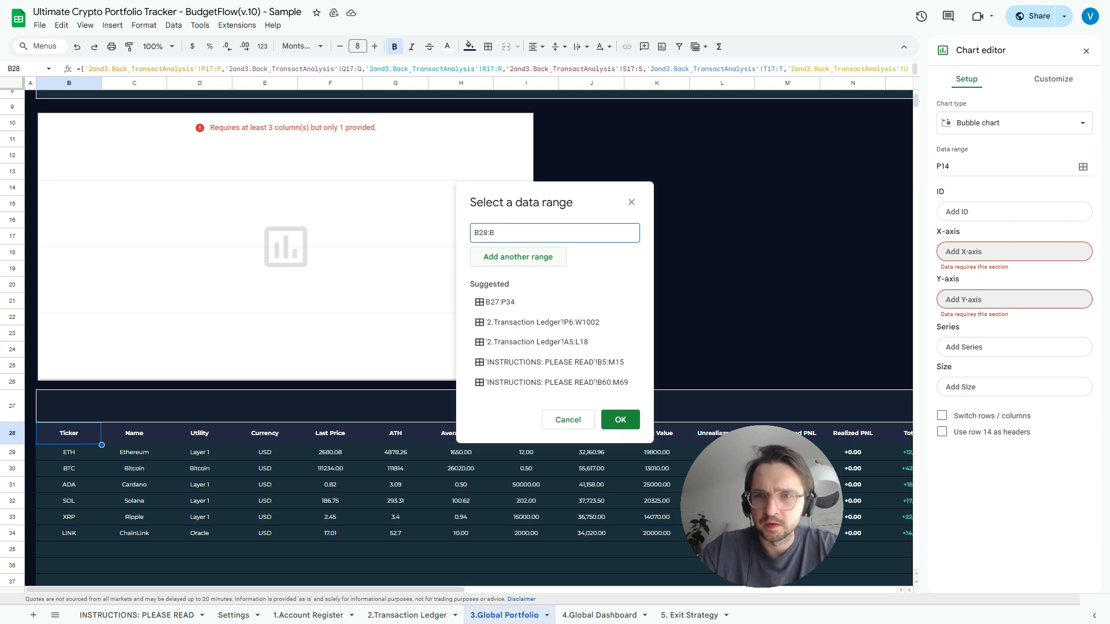
# Add the Portfolio Value column range J28:J as the chart's second data range
pyautogui.click(518, 257)
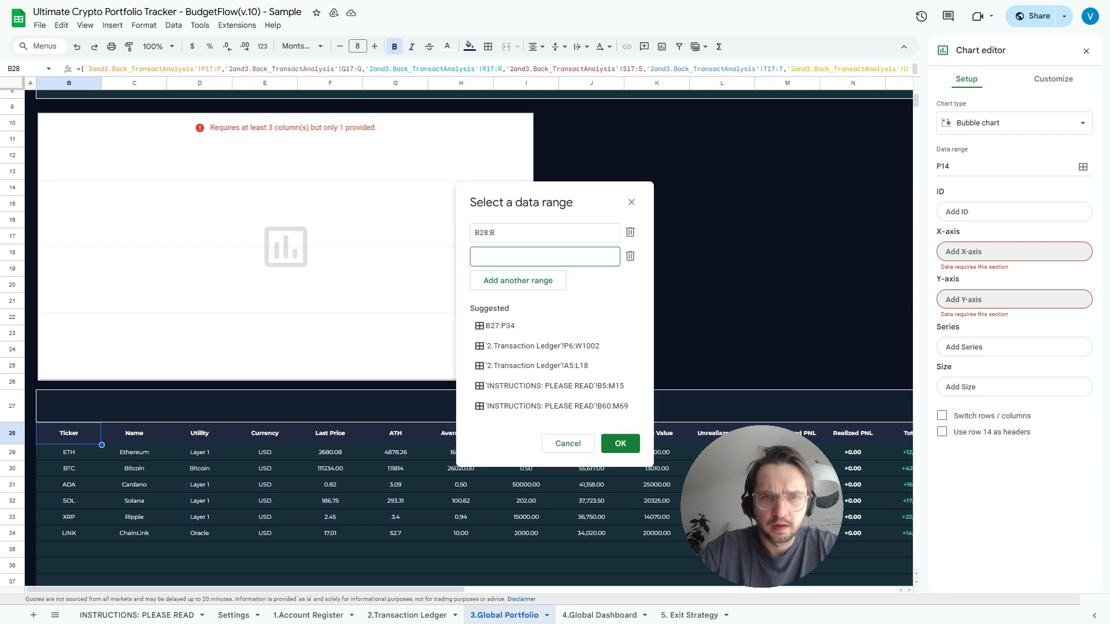
pyautogui.moveTo(543, 201); pyautogui.dragTo(352, 197)
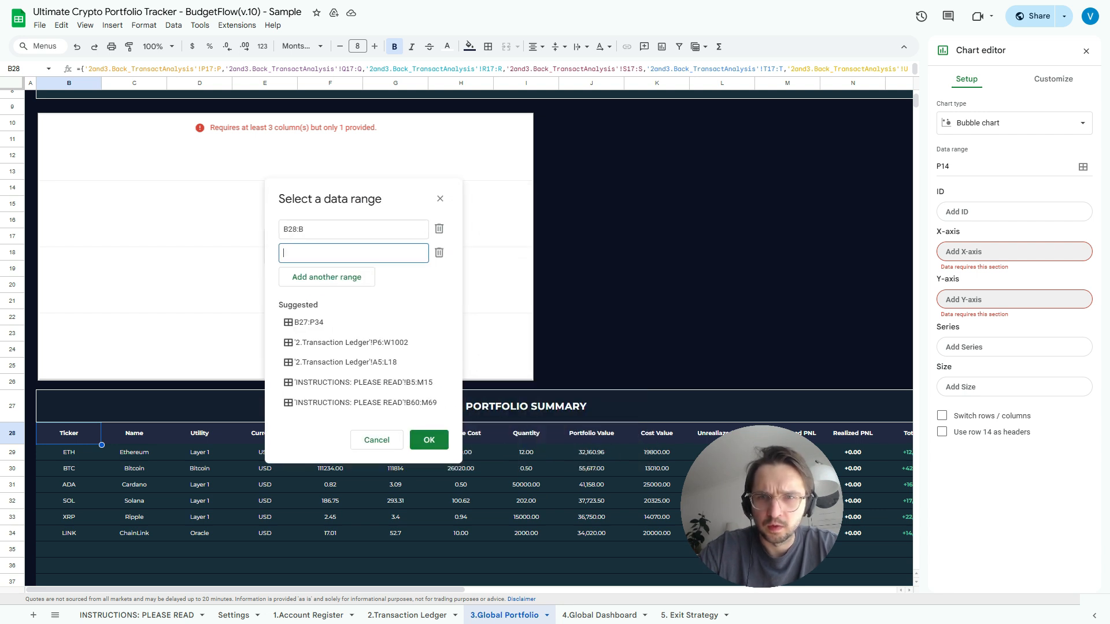
pyautogui.moveTo(762, 506); pyautogui.dragTo(982, 519)
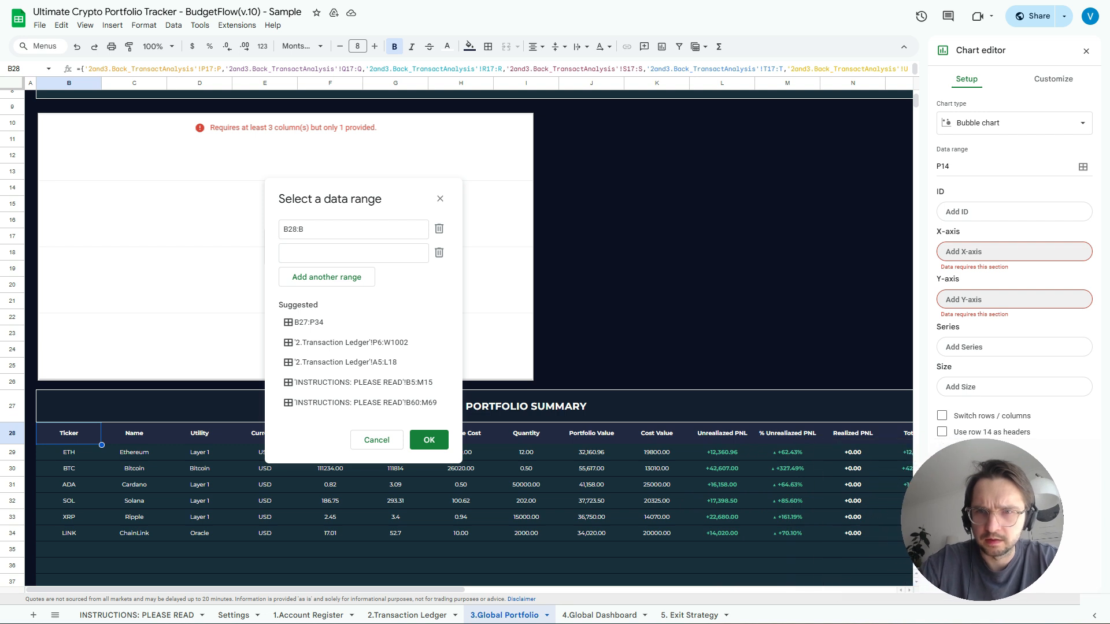
pyautogui.hscroll(1, 688, 347)
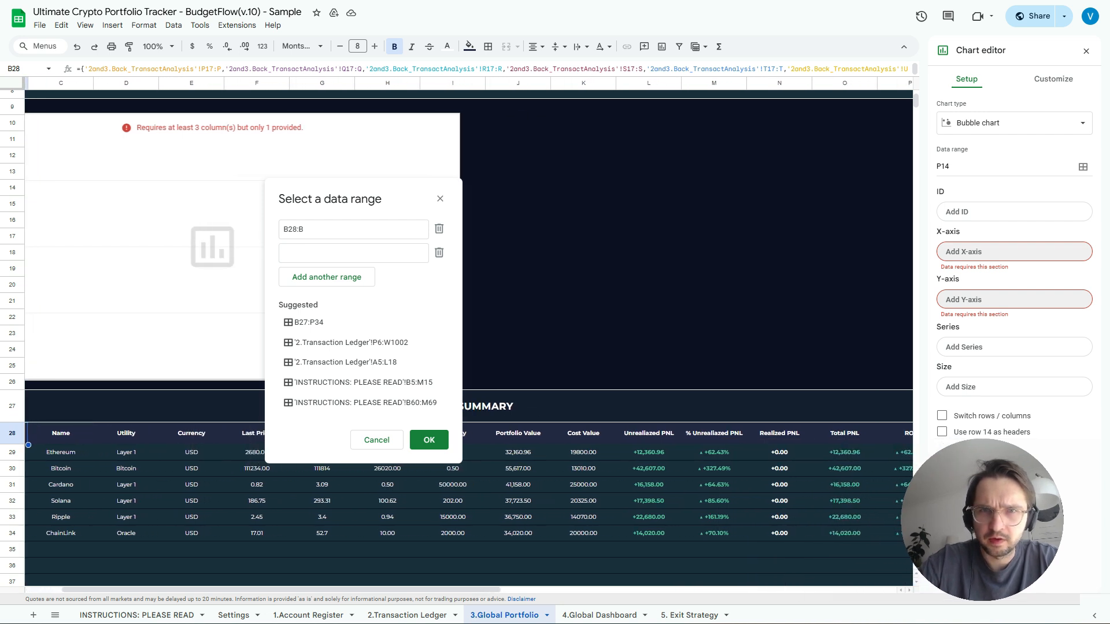
pyautogui.click(353, 253)
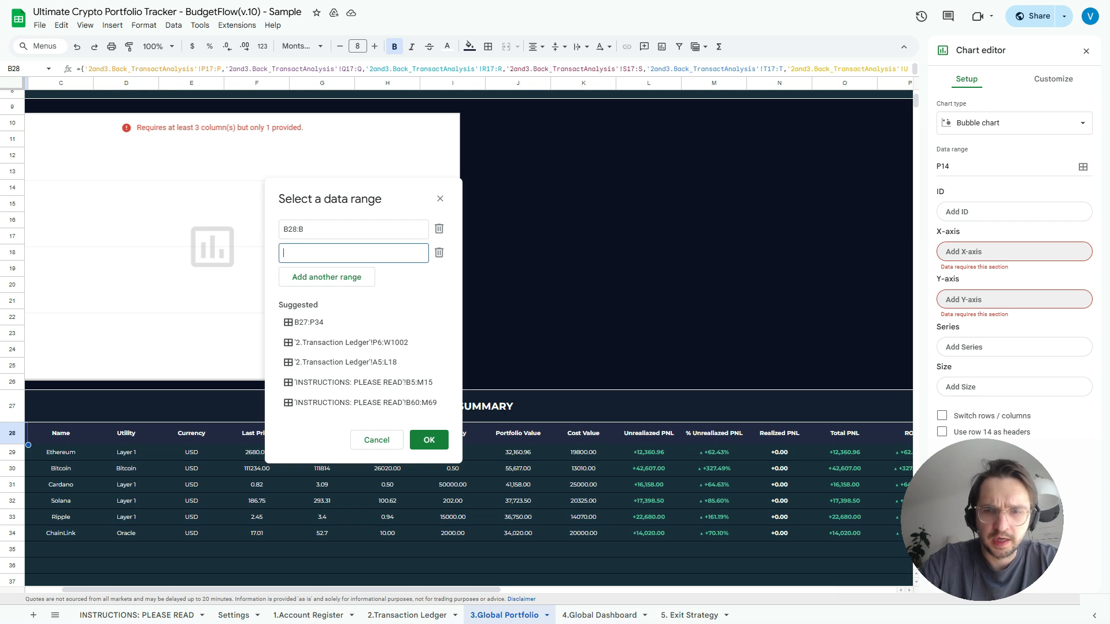
pyautogui.write('J28:J')
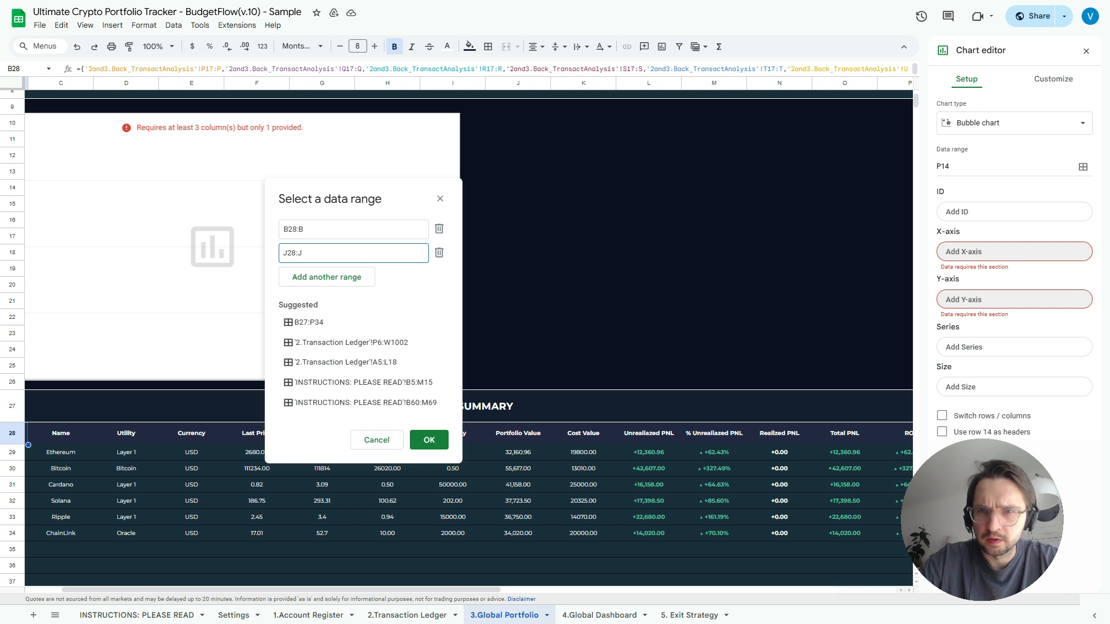
# Add the ROI column range P28:P as the third data range and apply the ranges to the chart
pyautogui.hscroll(1, 578, 346)
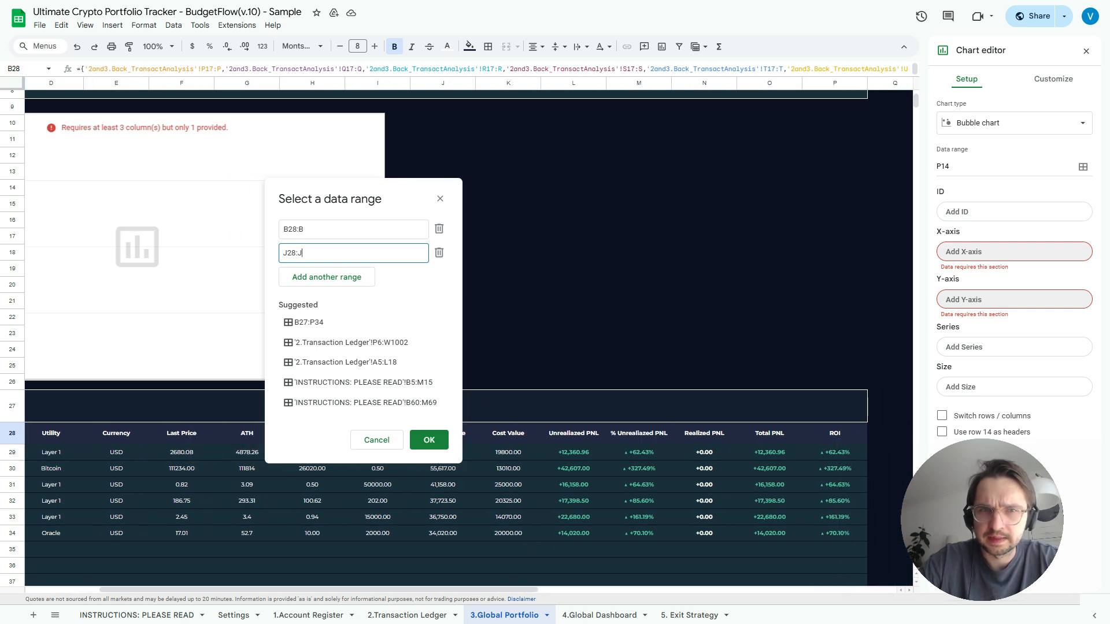
pyautogui.click(327, 276)
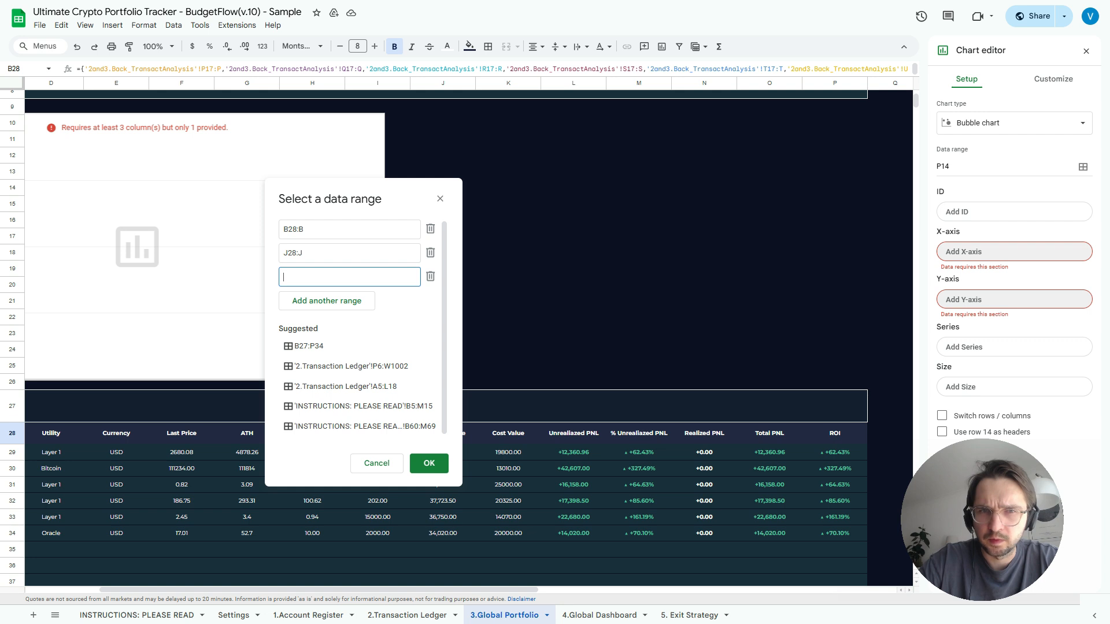
pyautogui.click(834, 433)
pyautogui.click(341, 277)
pyautogui.write(':P')
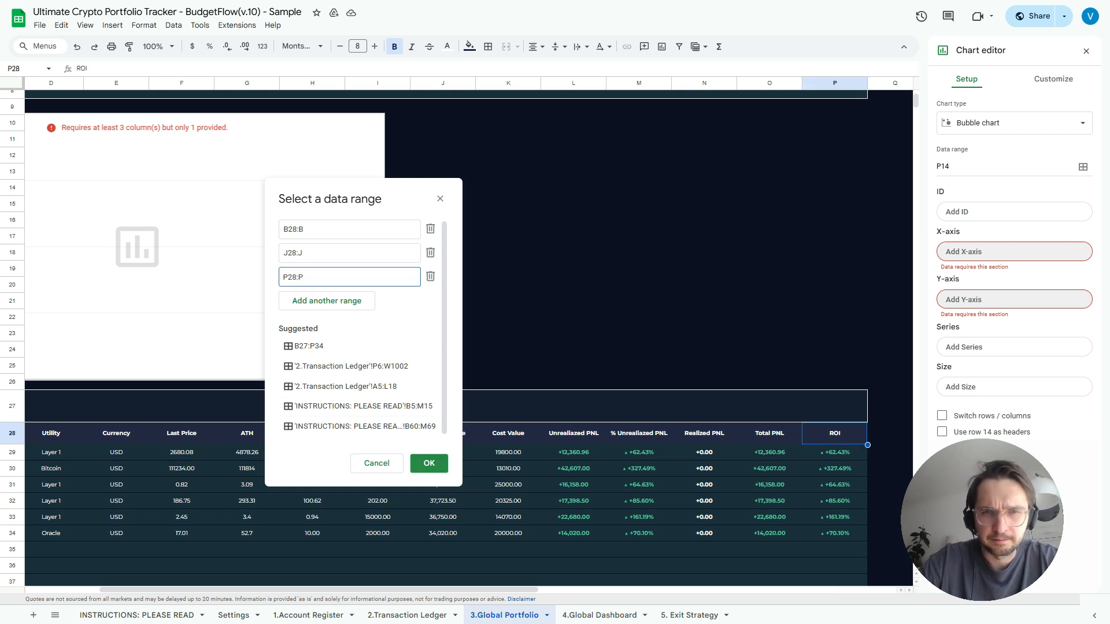
pyautogui.click(429, 463)
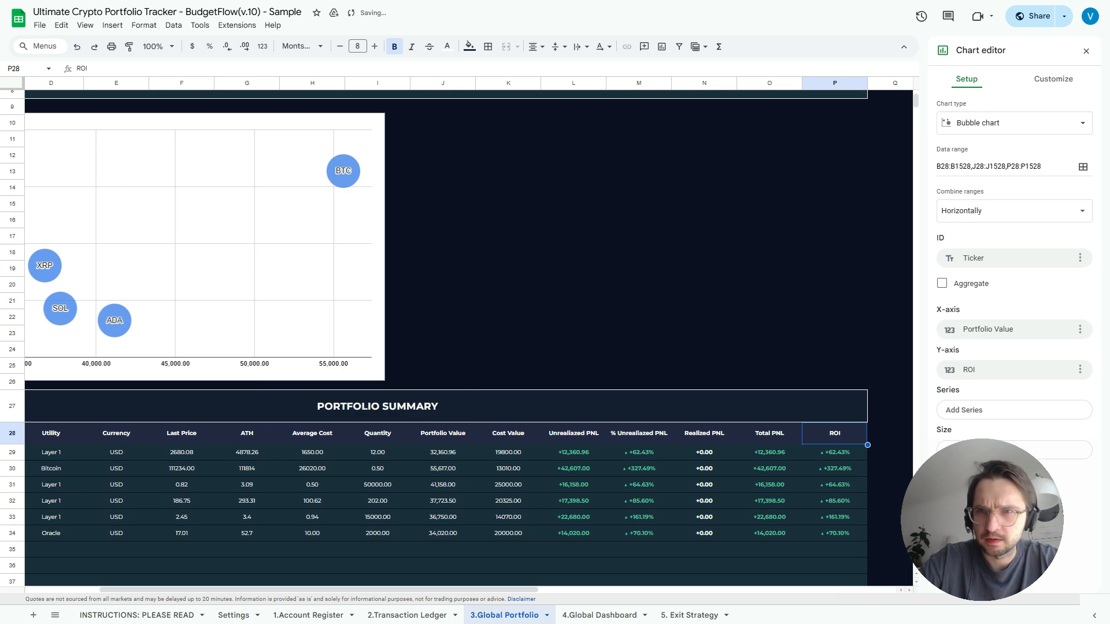
# Try to size the bubbles by Portfolio Value with no series assigned, and remove the Portfolio Value series
pyautogui.hscroll(-3, 456, 338)
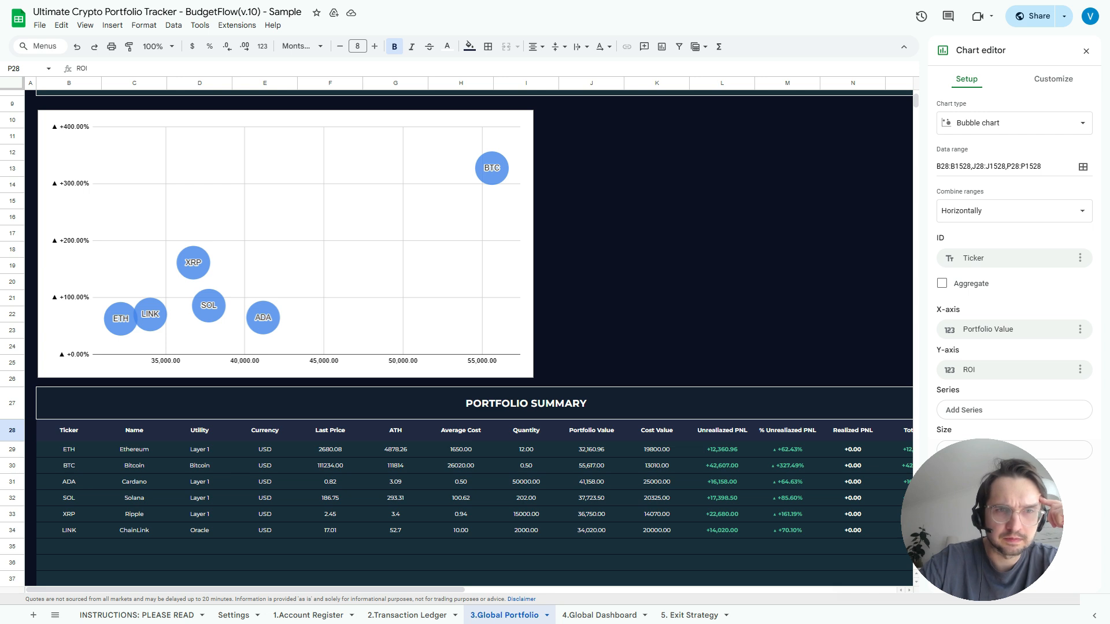
pyautogui.scroll(-1, 468, 338)
pyautogui.scroll(3, 468, 338)
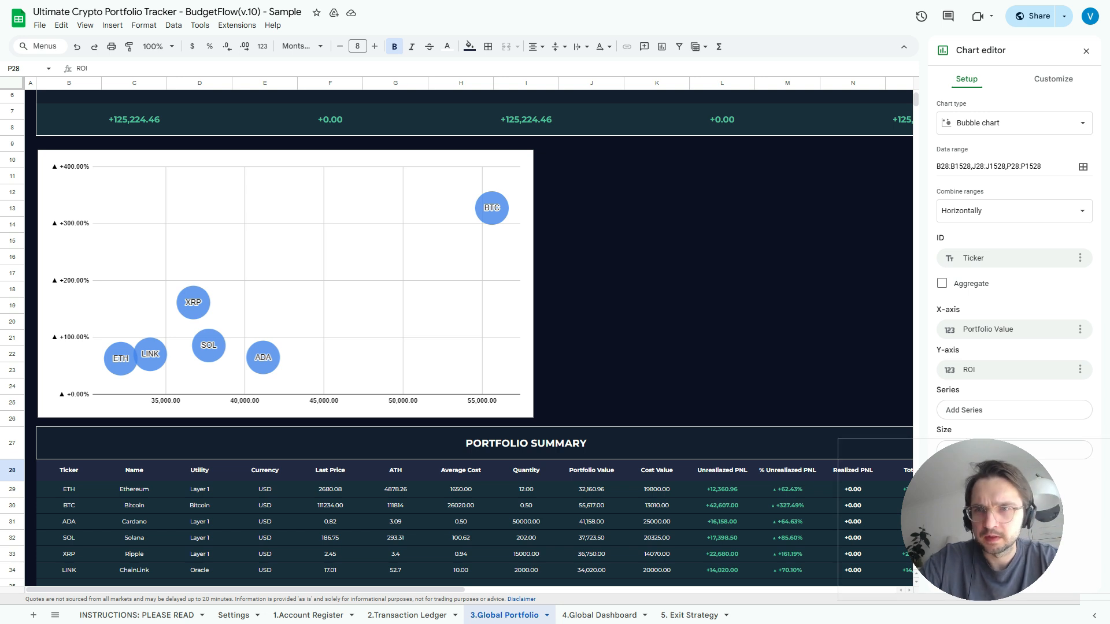
pyautogui.click(1013, 450)
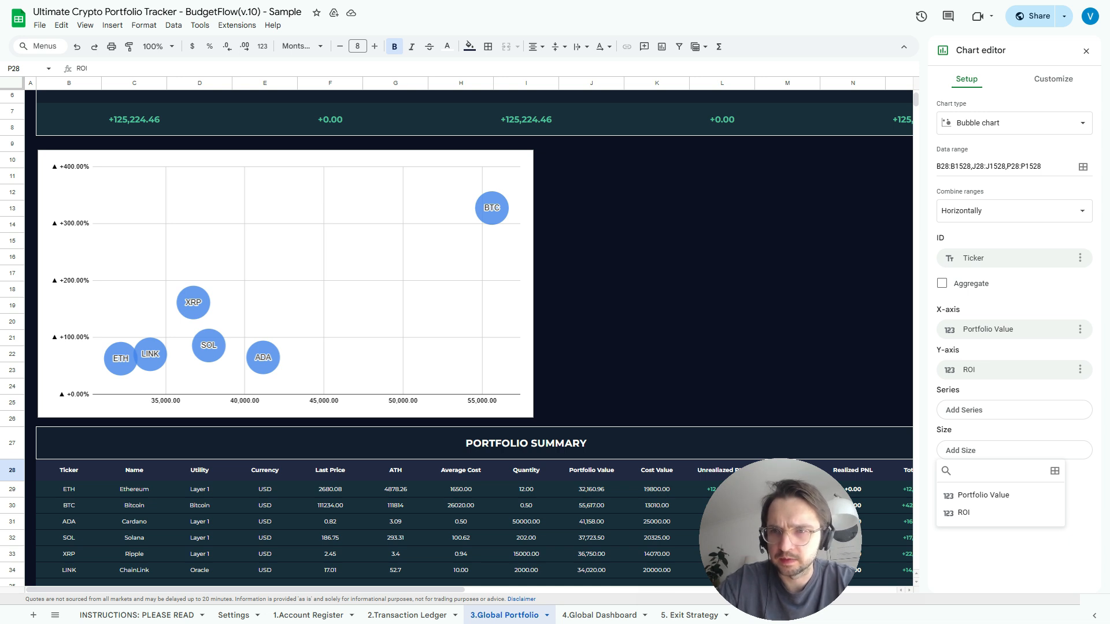
pyautogui.click(983, 494)
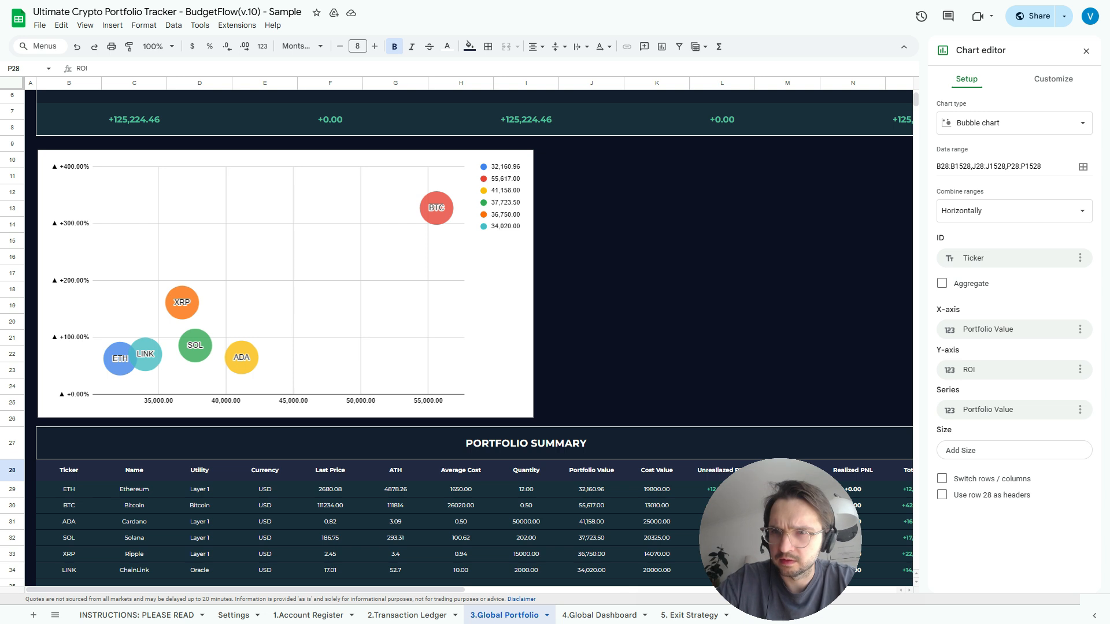
pyautogui.click(1079, 410)
pyautogui.click(1069, 431)
pyautogui.click(982, 450)
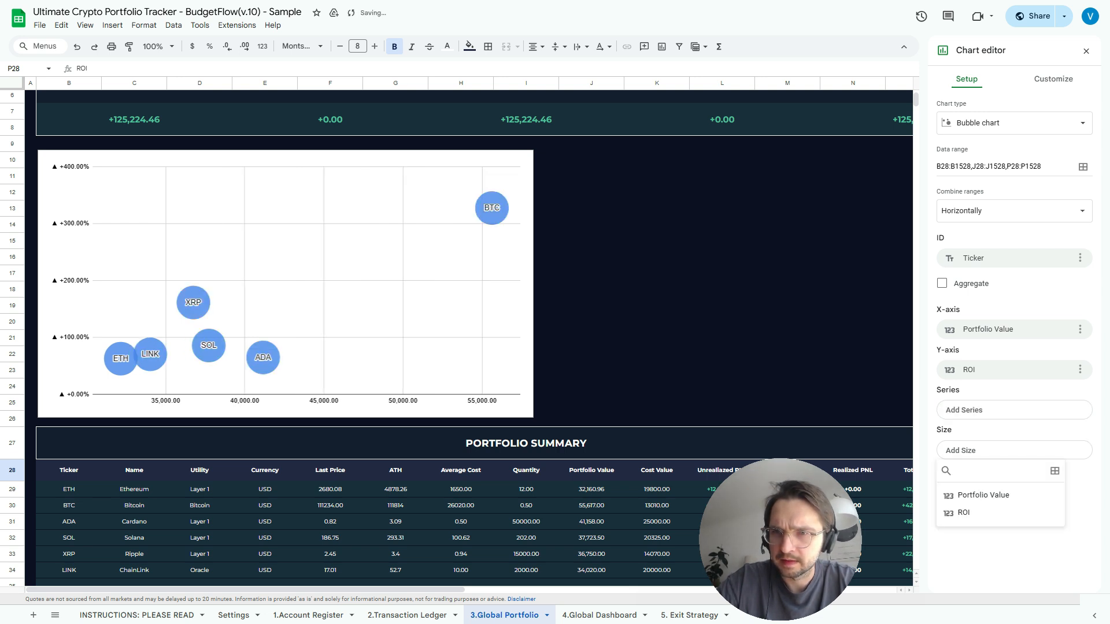
pyautogui.click(983, 495)
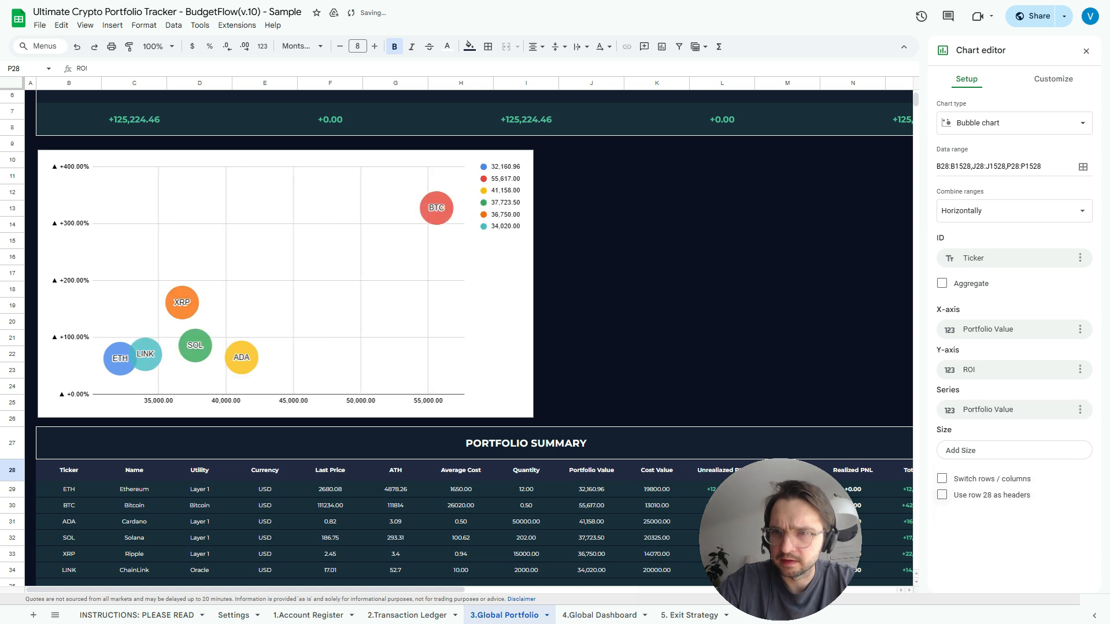
pyautogui.click(1080, 409)
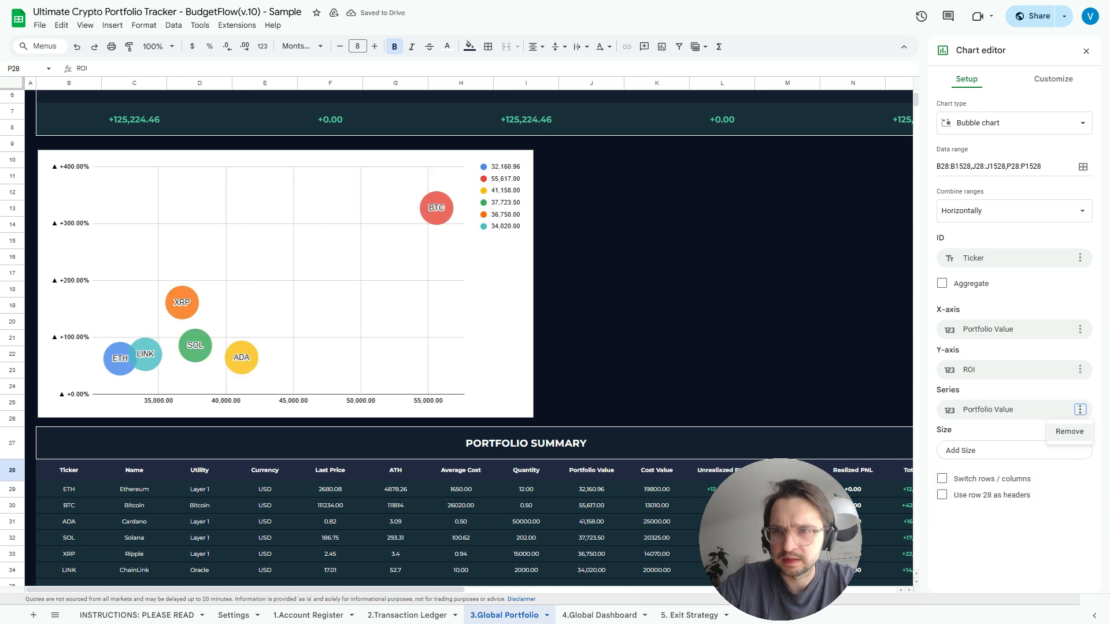
pyautogui.click(1069, 432)
# Set the bubble chart's series to Ticker and its bubble size to Portfolio Value
pyautogui.click(983, 409)
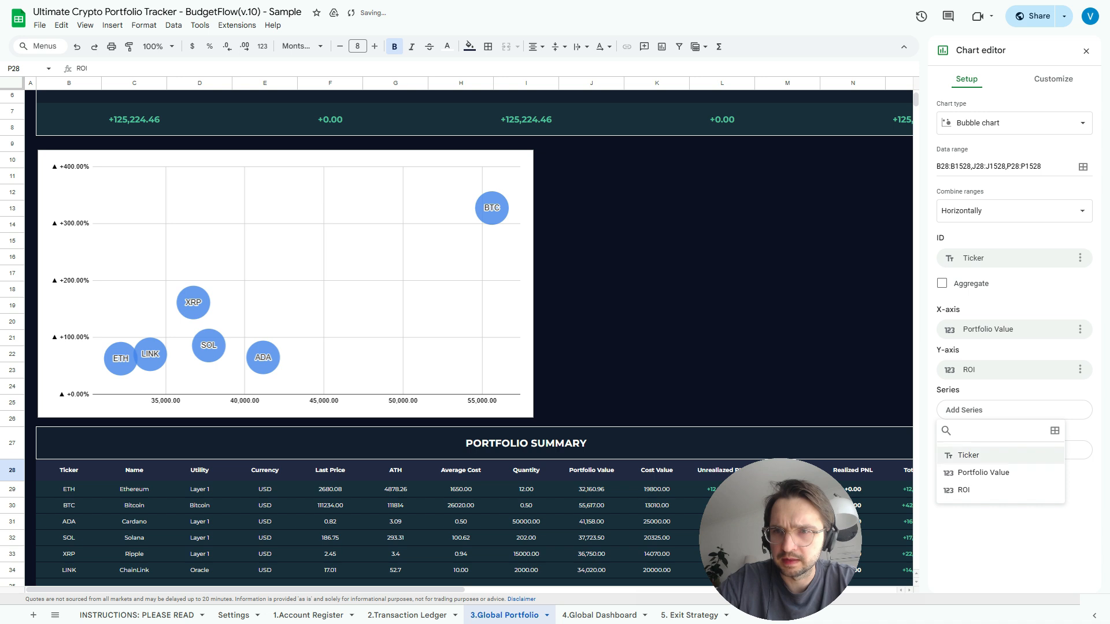
pyautogui.click(970, 456)
pyautogui.click(982, 451)
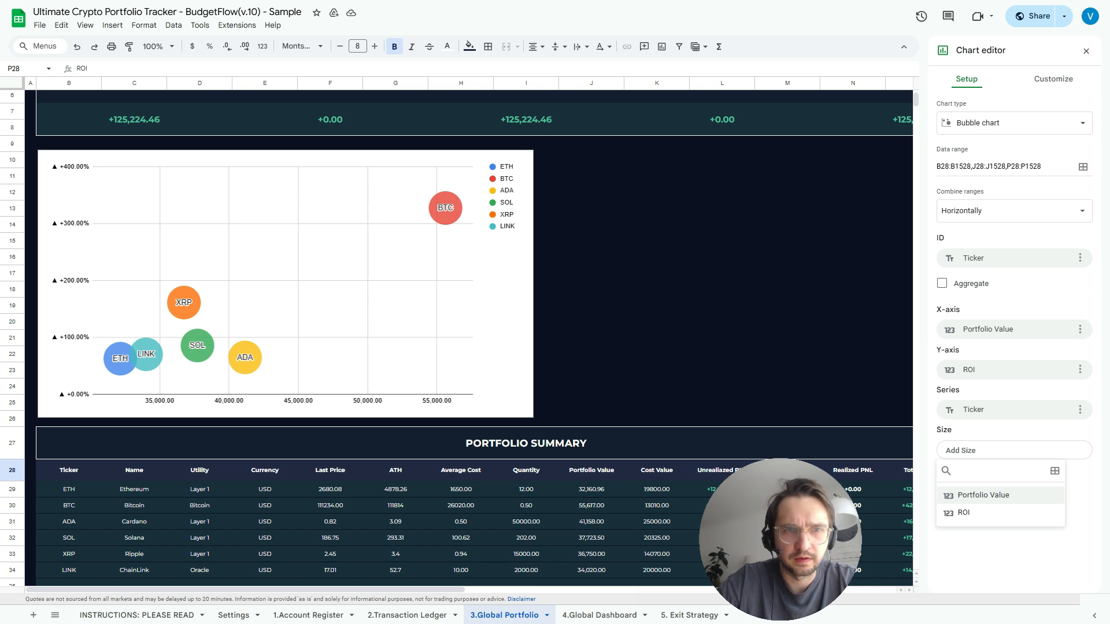
pyautogui.click(982, 495)
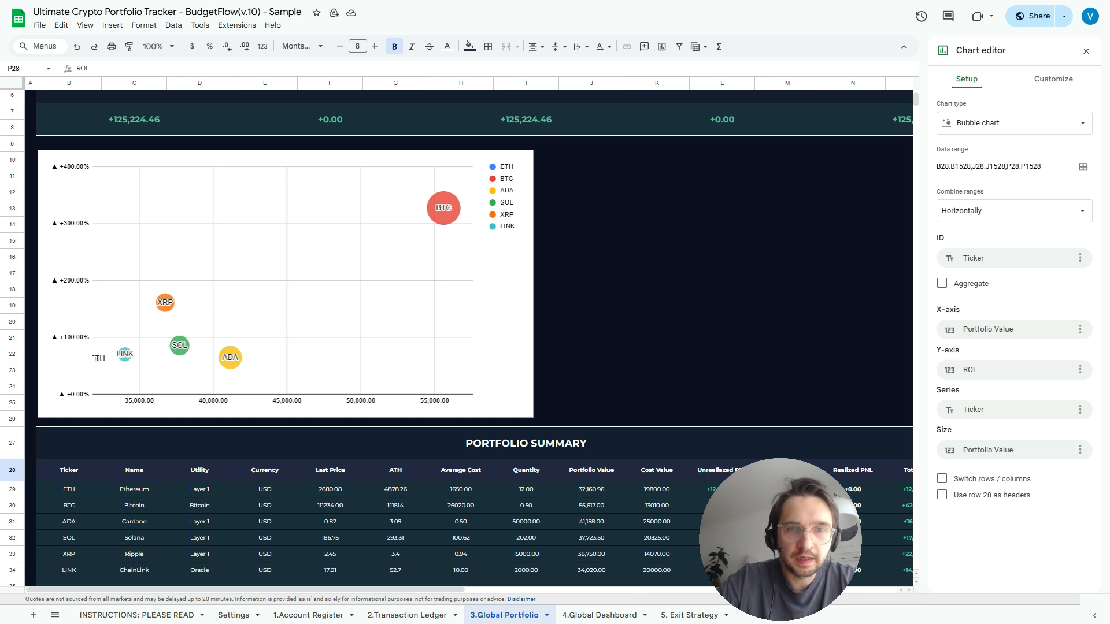
# Make the bubble chart's background transparent in its chart style settings
pyautogui.click(323, 254)
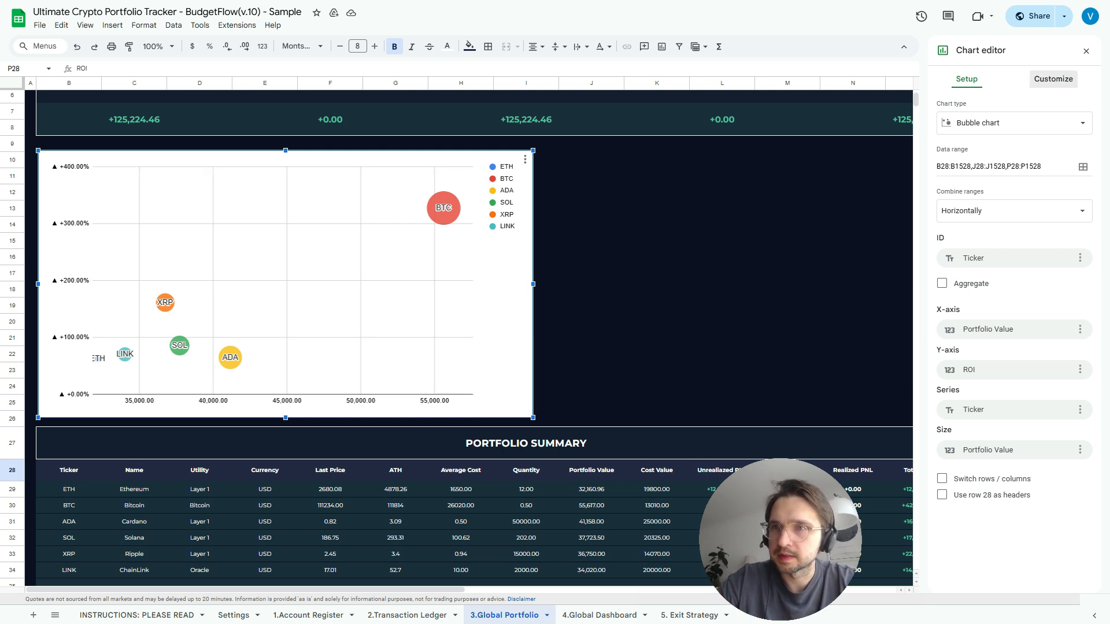
pyautogui.click(1053, 78)
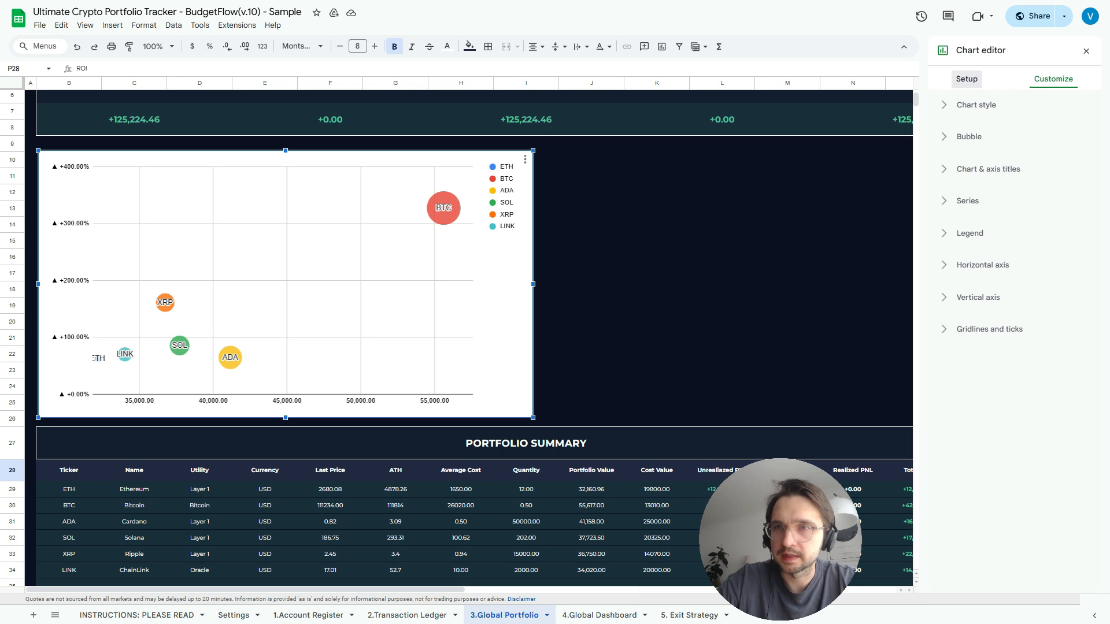
pyautogui.click(966, 79)
pyautogui.click(1052, 79)
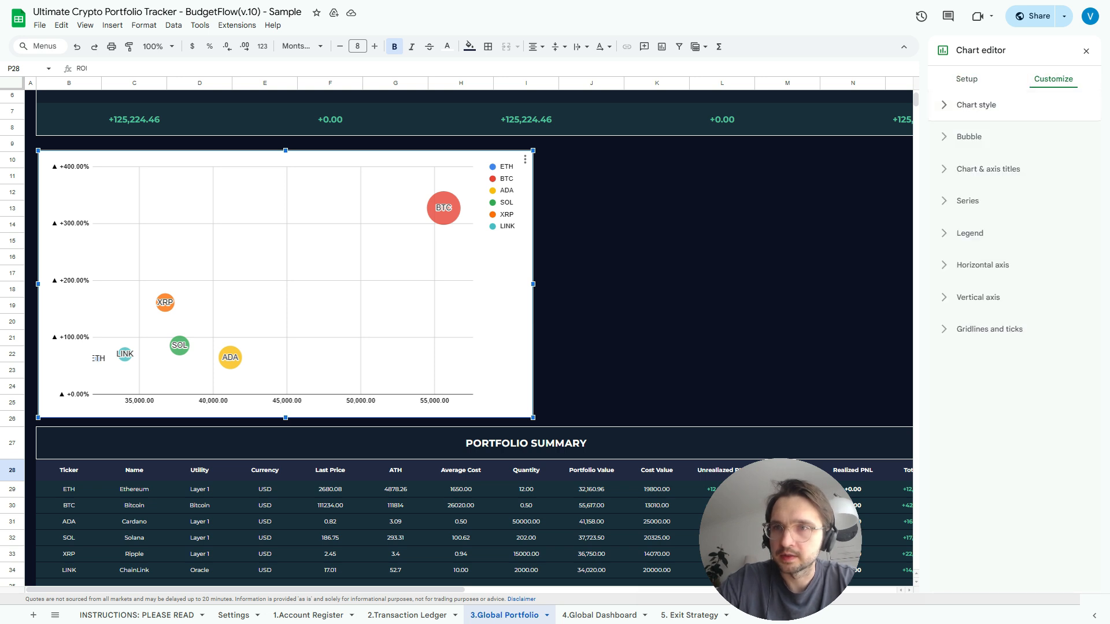
pyautogui.click(975, 104)
pyautogui.click(953, 149)
pyautogui.click(944, 291)
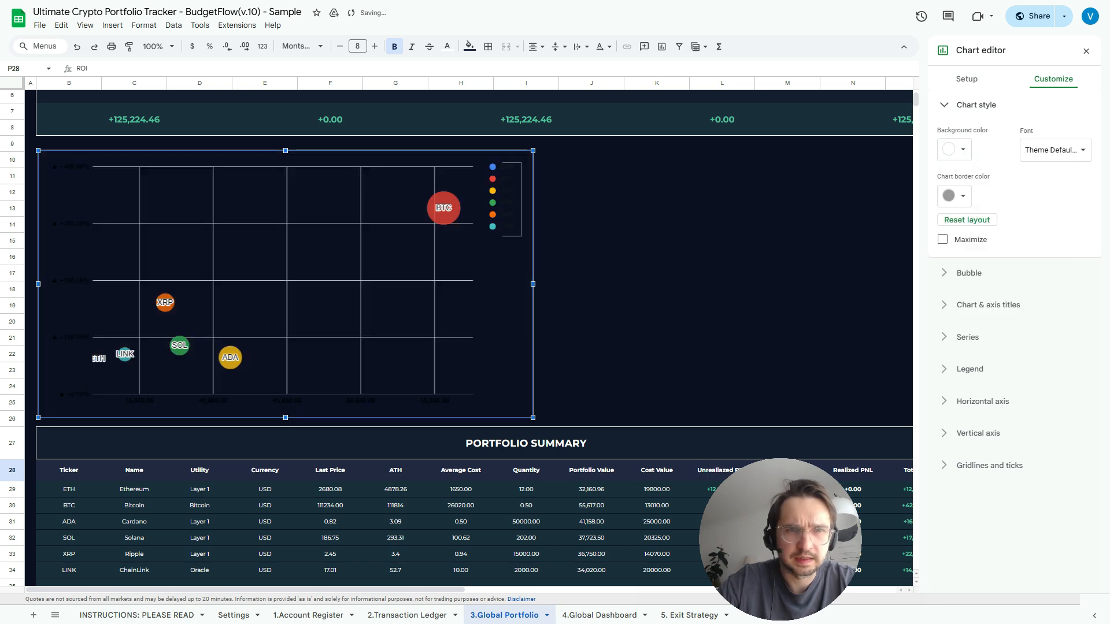
# Set the text color of the chart's vertical and horizontal axis labels to white
pyautogui.click(978, 433)
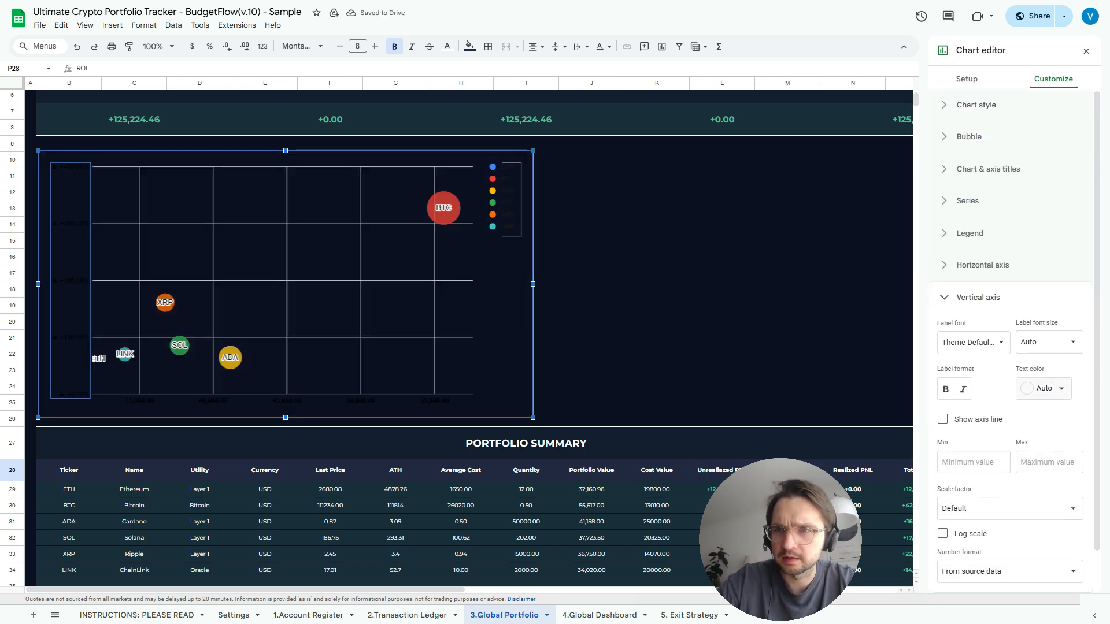
pyautogui.click(1043, 388)
pyautogui.click(1065, 430)
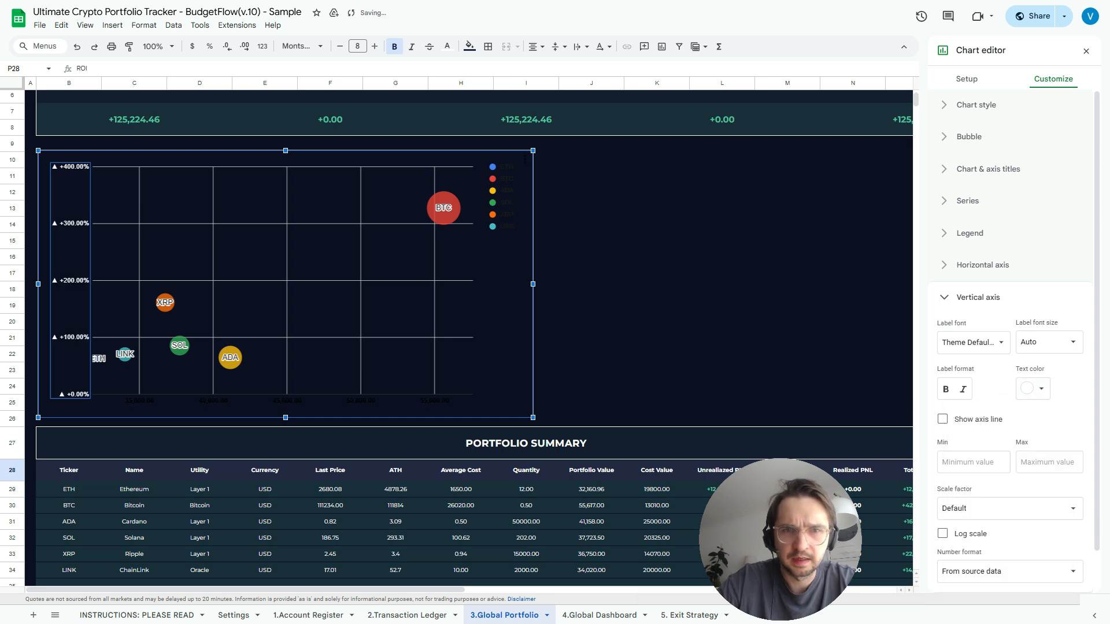
pyautogui.click(983, 264)
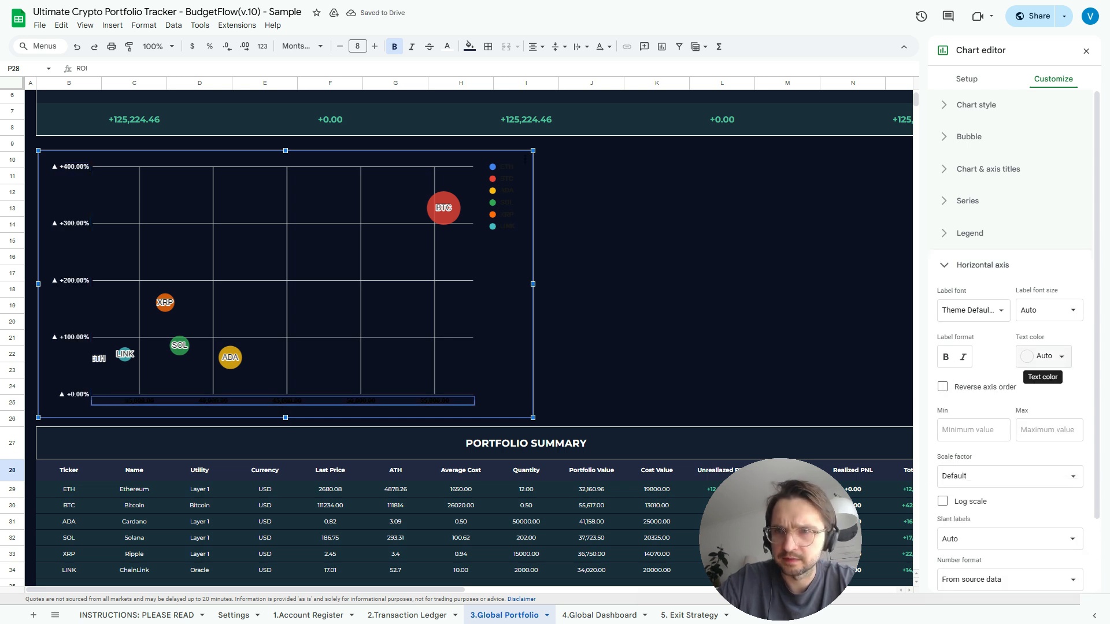
pyautogui.click(1044, 358)
pyautogui.click(1063, 399)
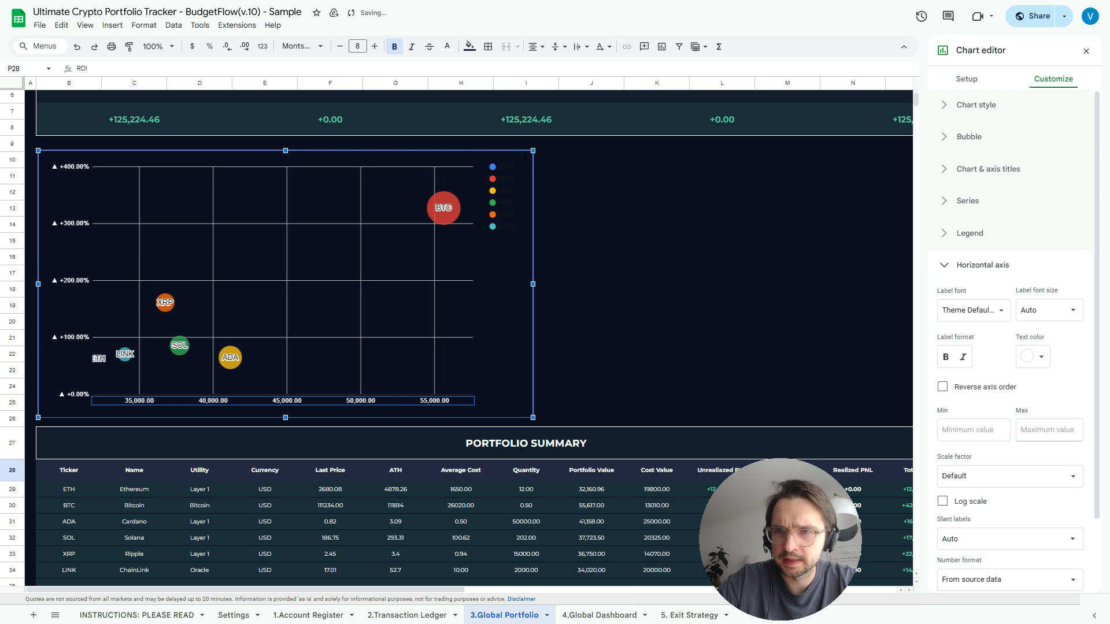
# Slant the horizontal axis labels by 30° and keep the axis scale factor at Default
pyautogui.click(1008, 475)
pyautogui.click(982, 473)
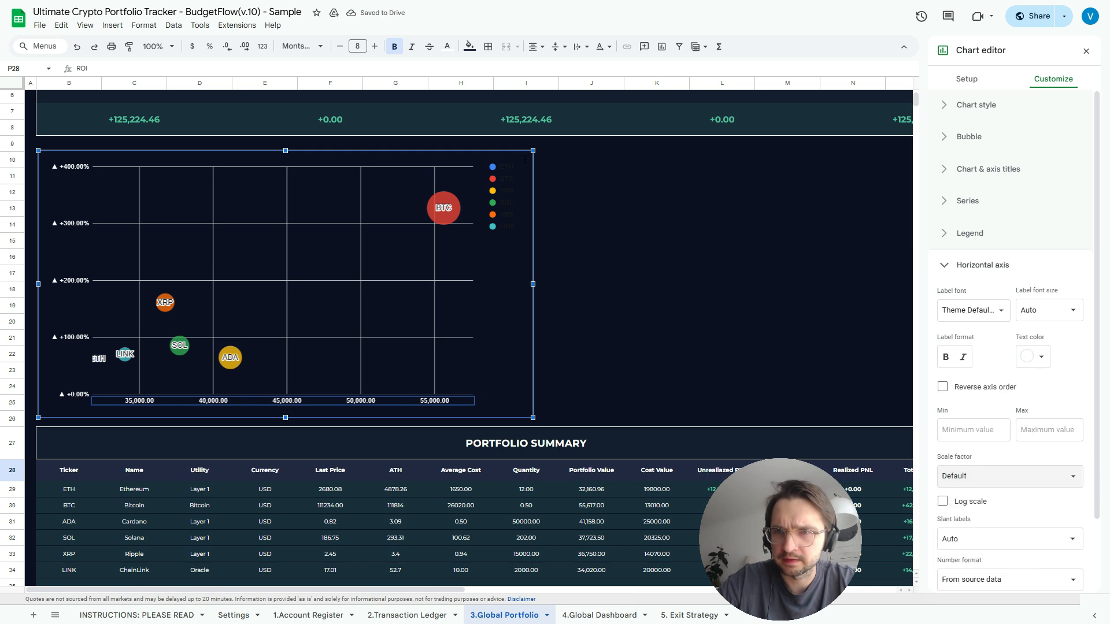
pyautogui.click(1005, 539)
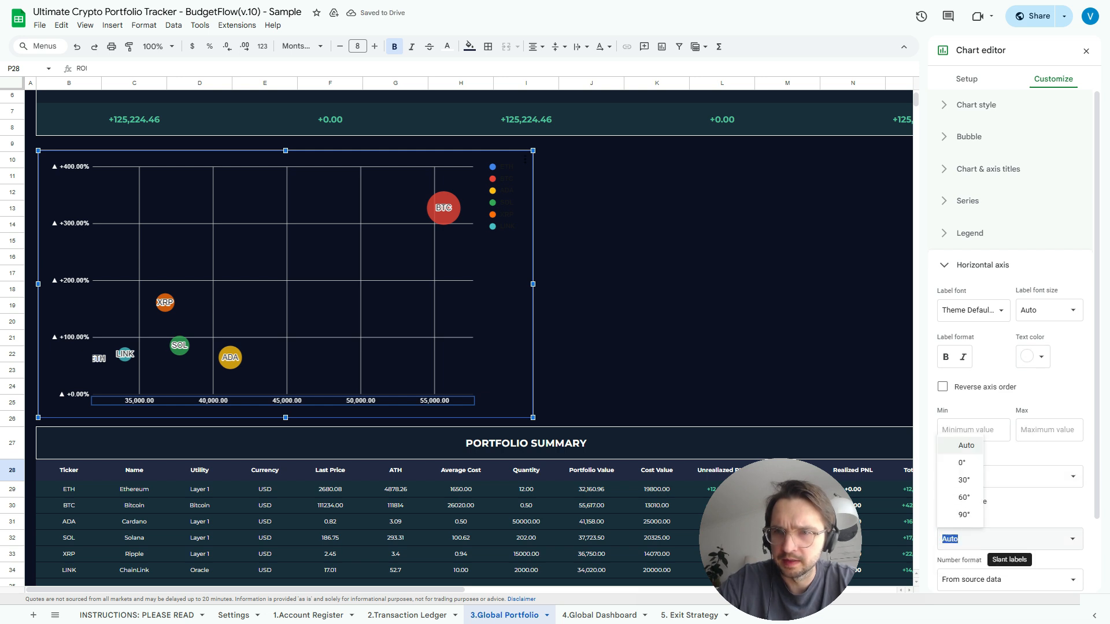
pyautogui.click(964, 479)
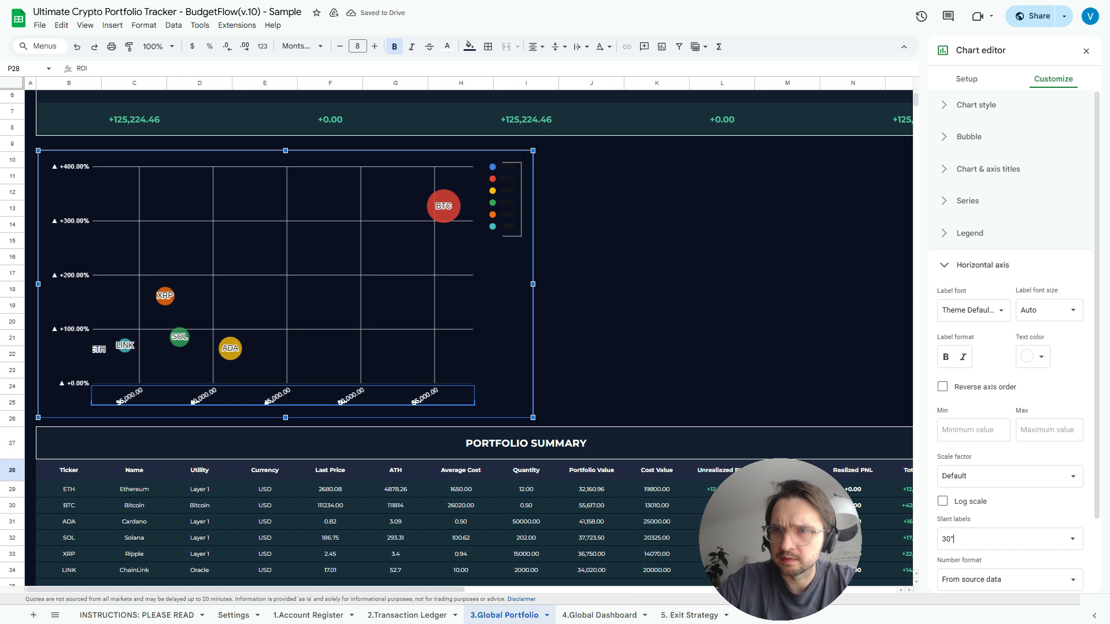
# Try the Maximize option in the chart style and switch it off again
pyautogui.click(976, 105)
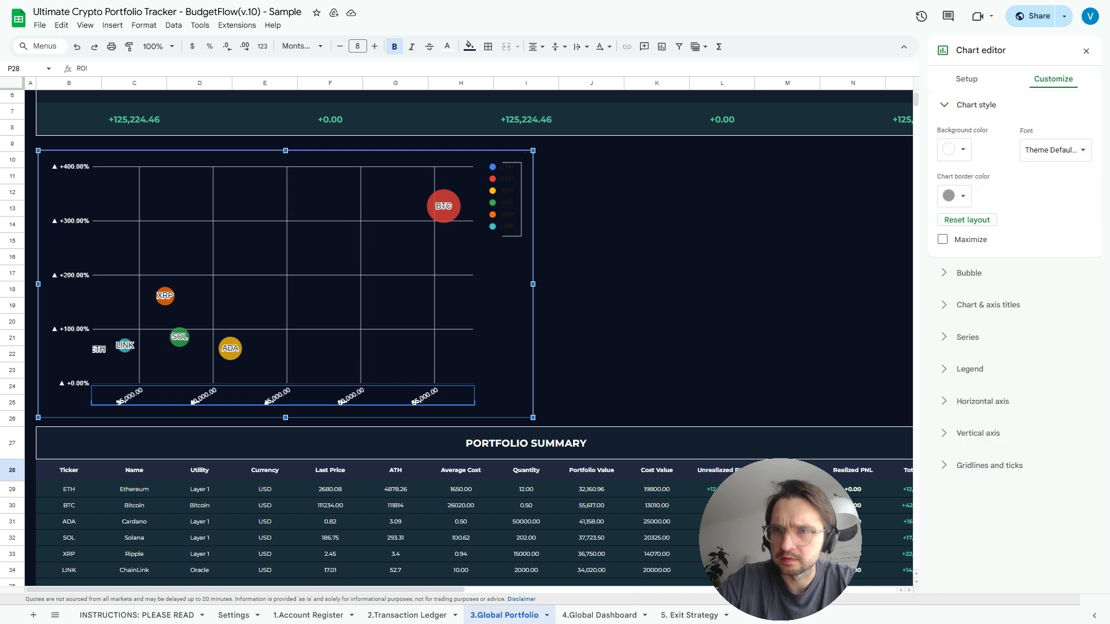
pyautogui.click(942, 239)
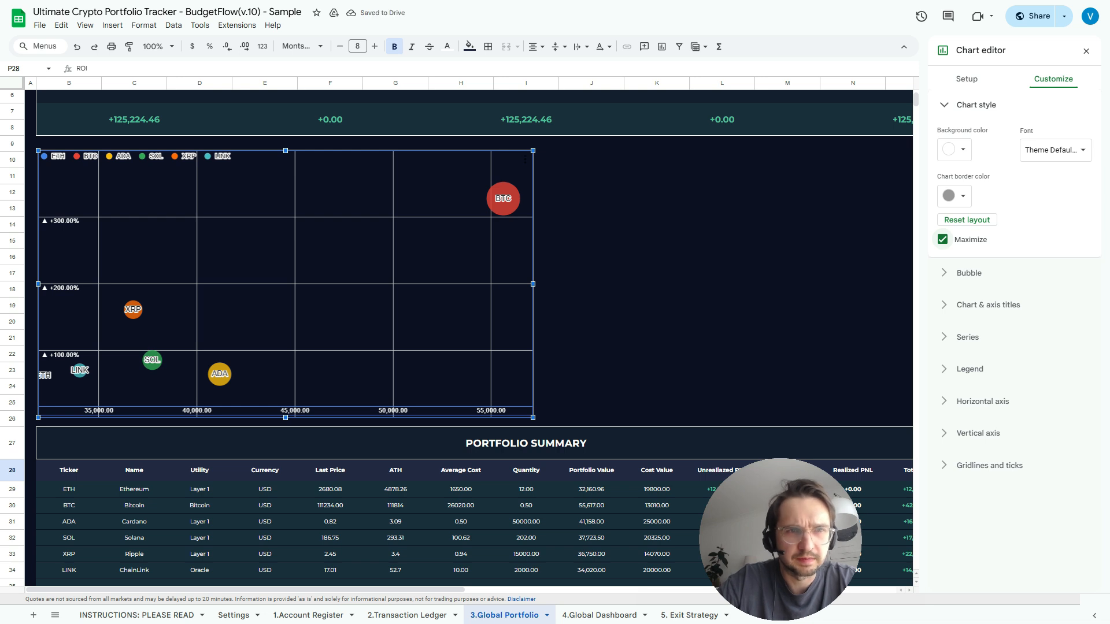
pyautogui.click(941, 239)
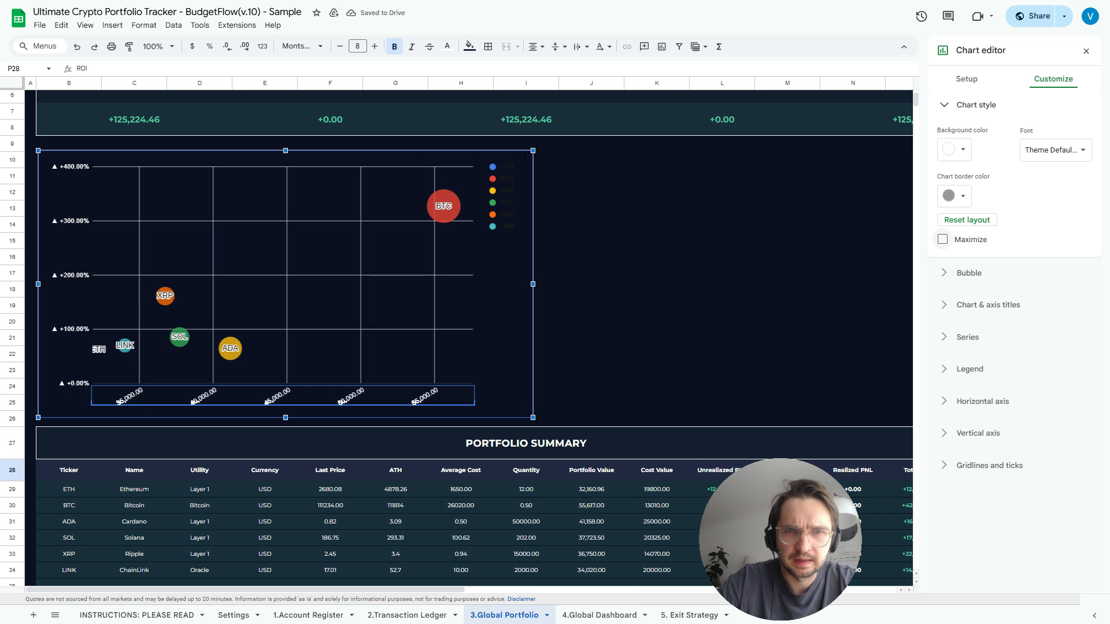
# Set the chart legend's text color to white
pyautogui.click(505, 199)
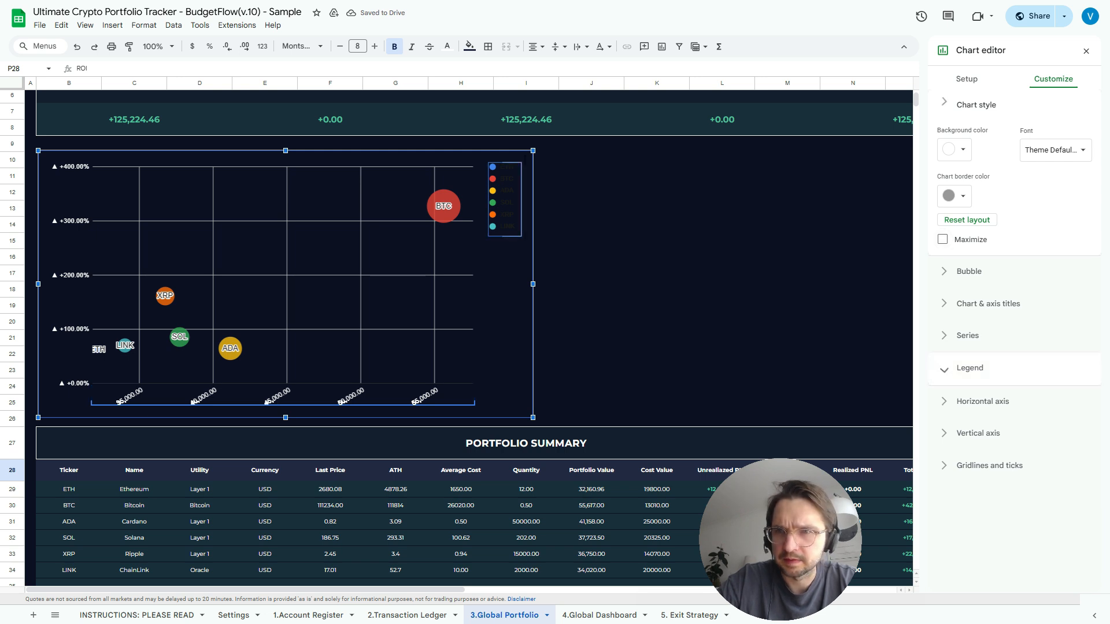
pyautogui.click(1047, 376)
pyautogui.click(1064, 417)
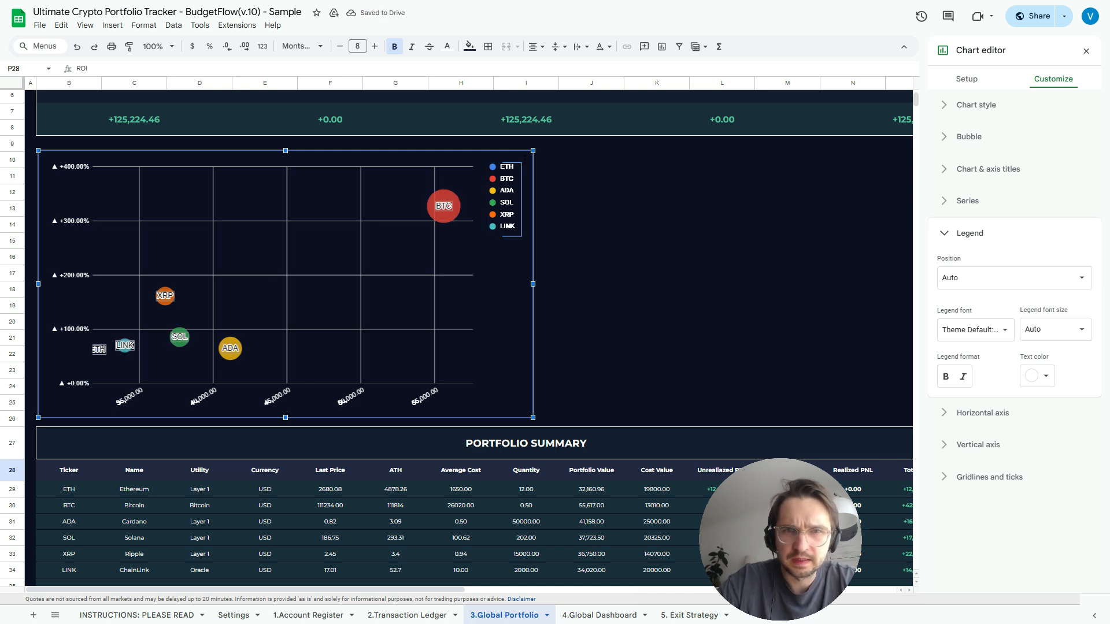
# Recolor the ETH series with the custom teal green and the BTC series with the custom pink
pyautogui.click(982, 200)
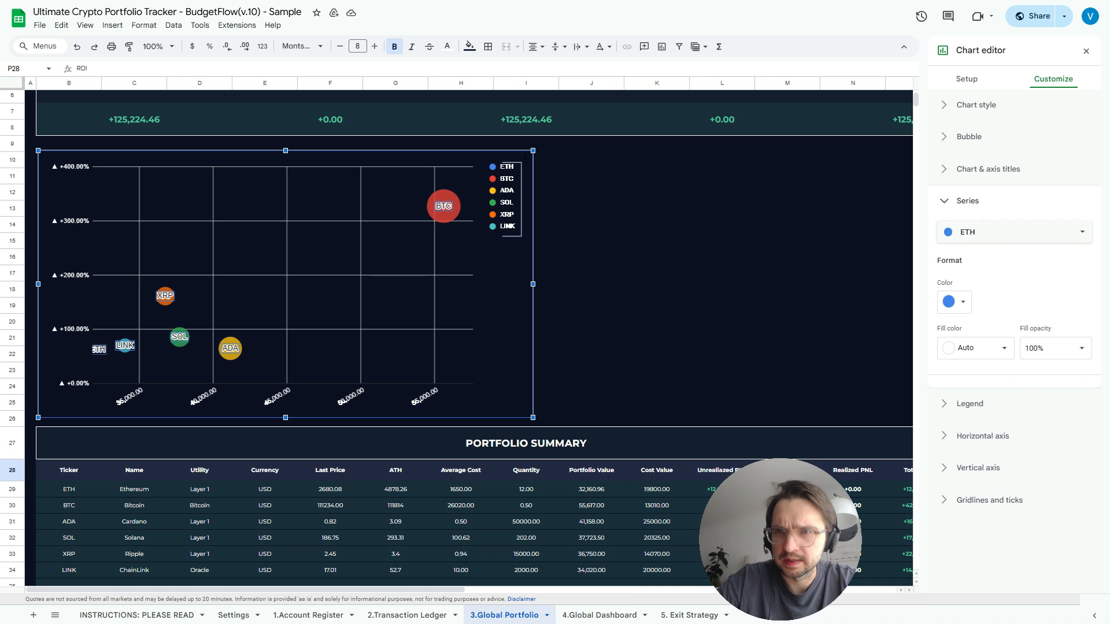
pyautogui.click(955, 302)
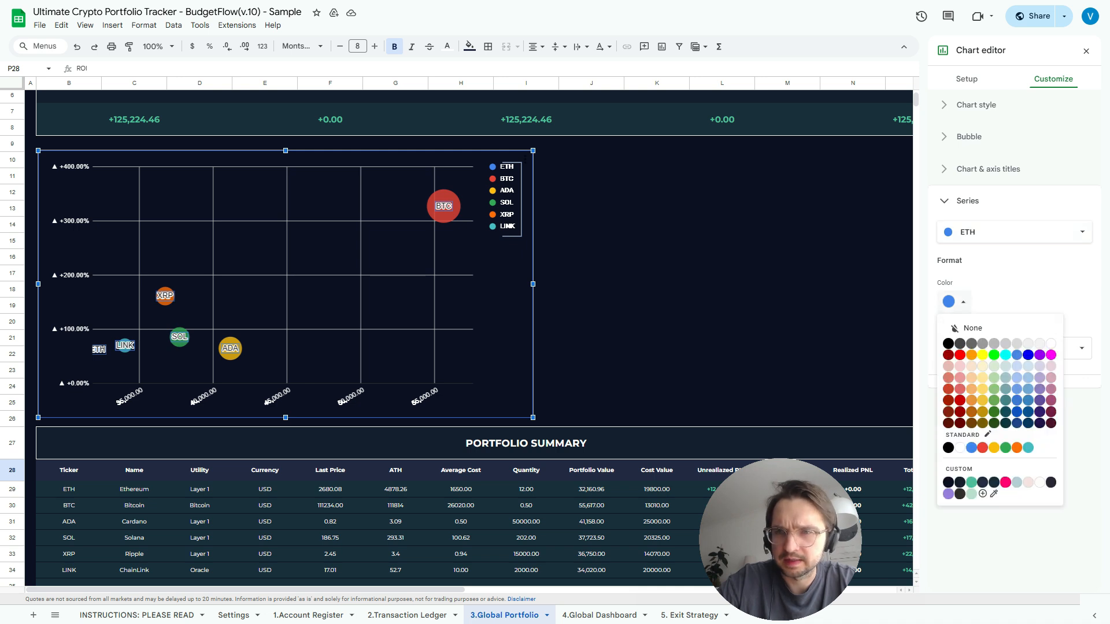
pyautogui.click(971, 482)
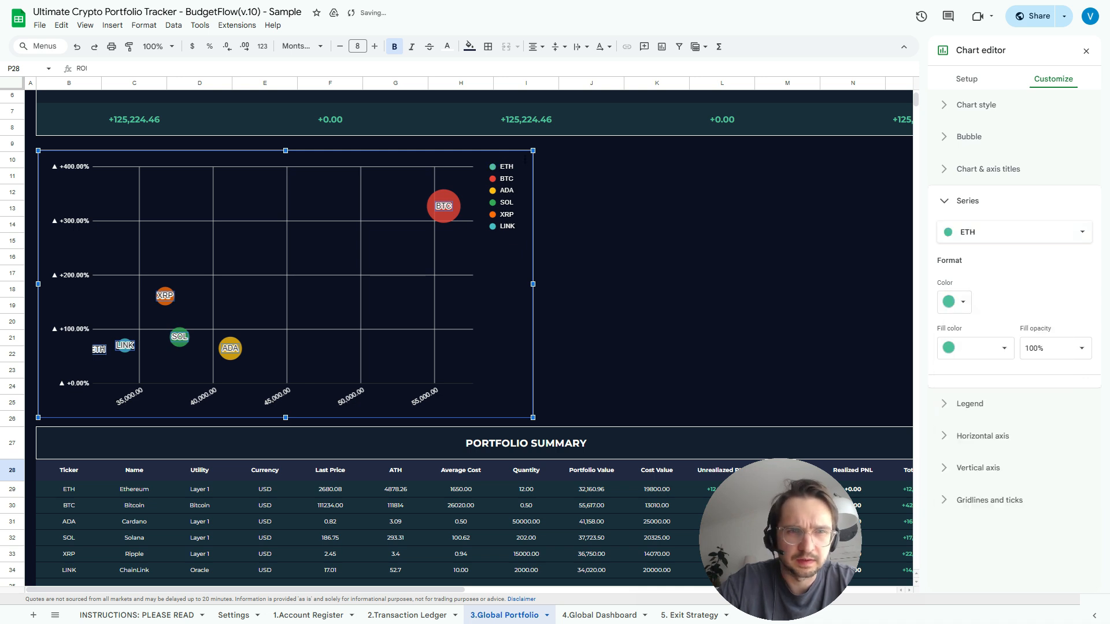
pyautogui.click(1015, 232)
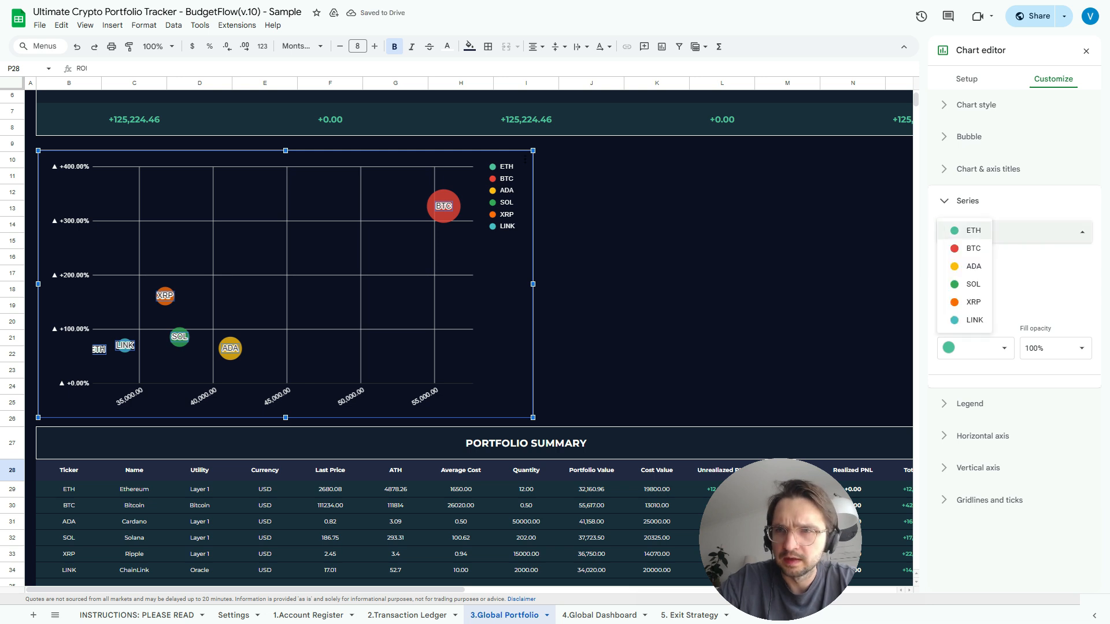
pyautogui.click(968, 248)
pyautogui.click(954, 301)
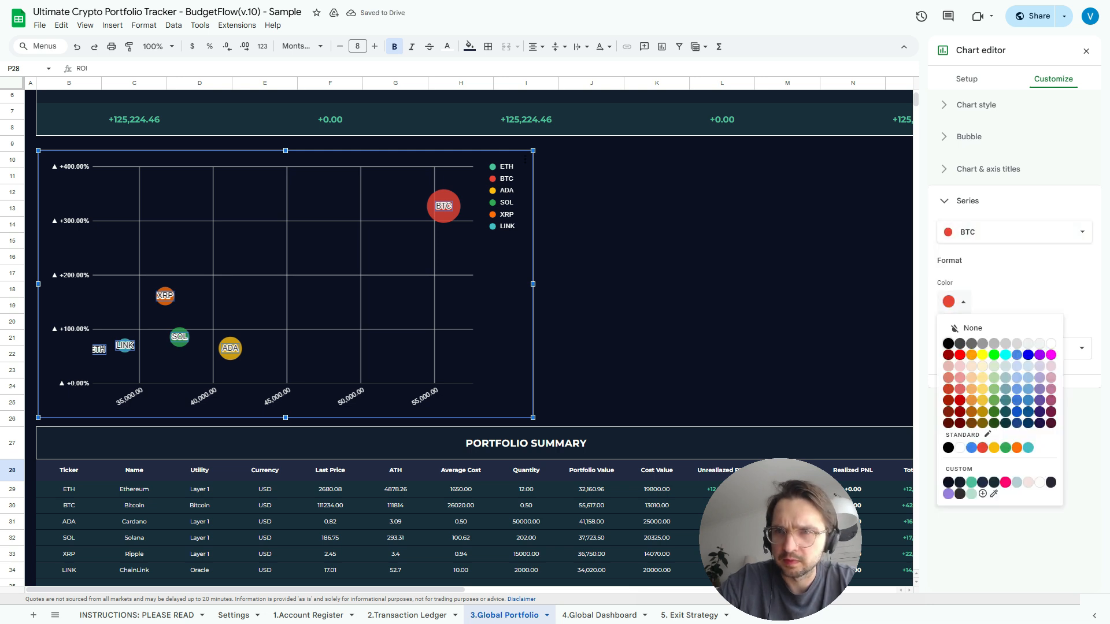
pyautogui.click(960, 492)
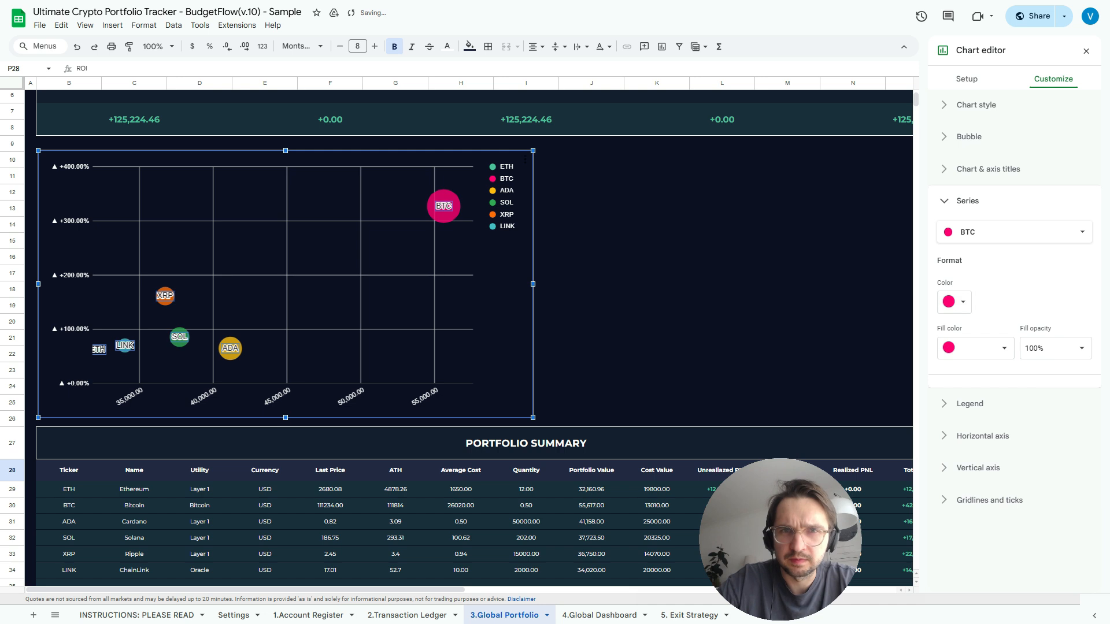
# Keep the ADA series' yellow and recolor the SOL series with the custom purple
pyautogui.click(1015, 231)
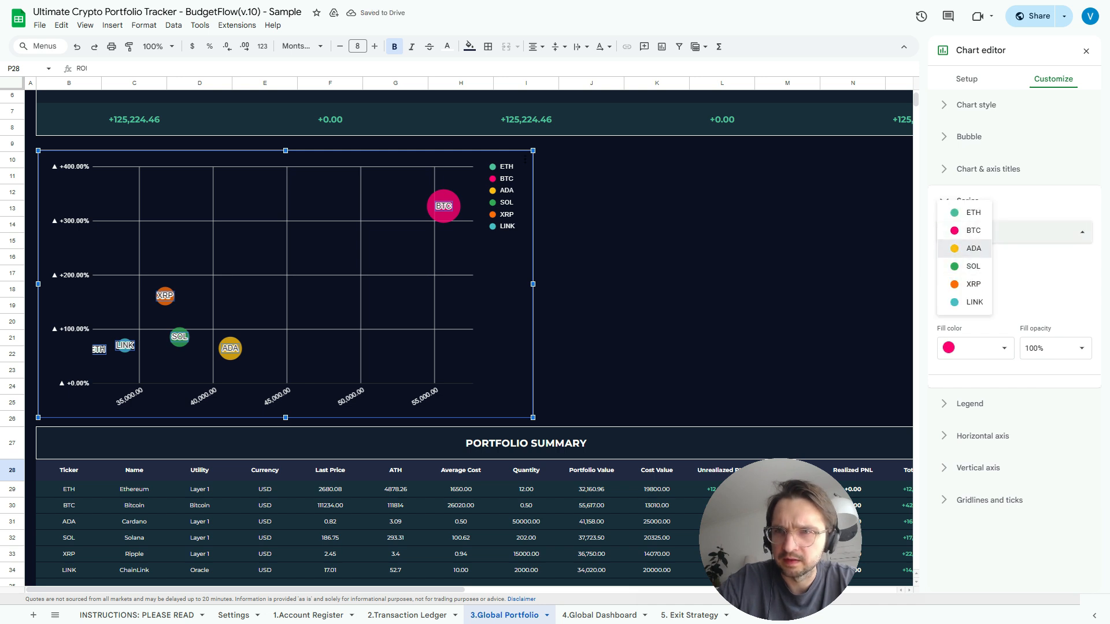
pyautogui.click(965, 248)
pyautogui.click(954, 301)
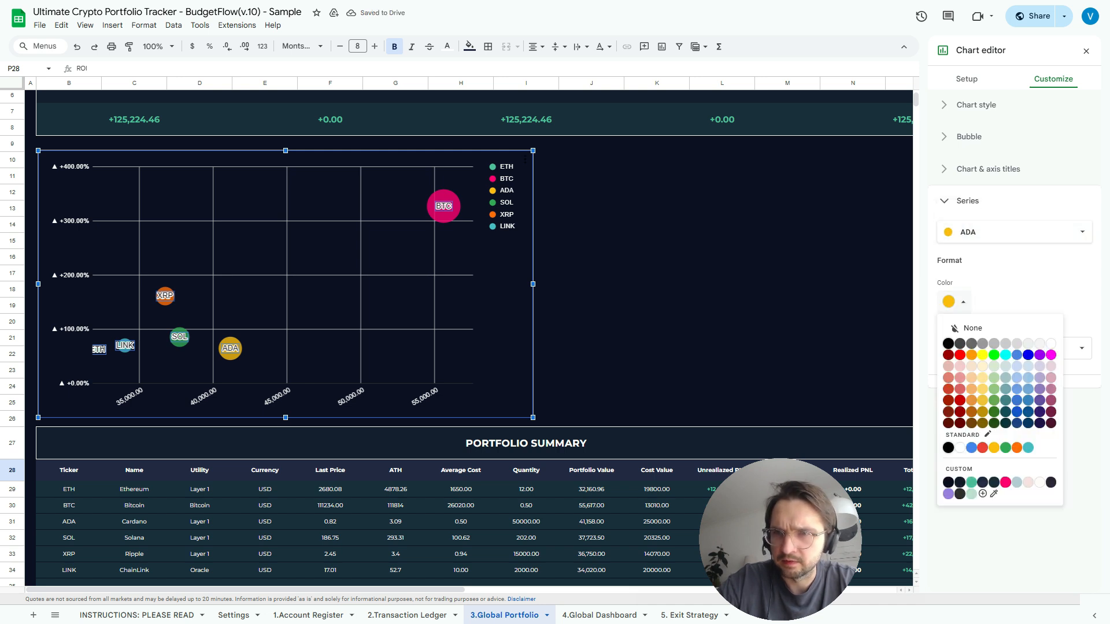
pyautogui.click(1014, 232)
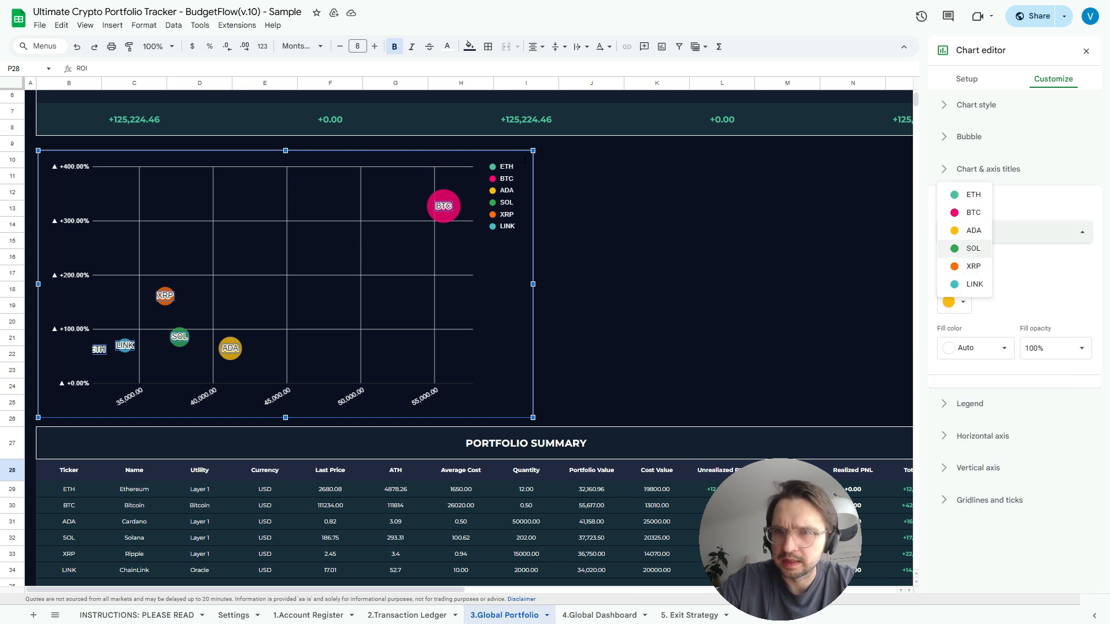
pyautogui.click(966, 248)
pyautogui.click(954, 302)
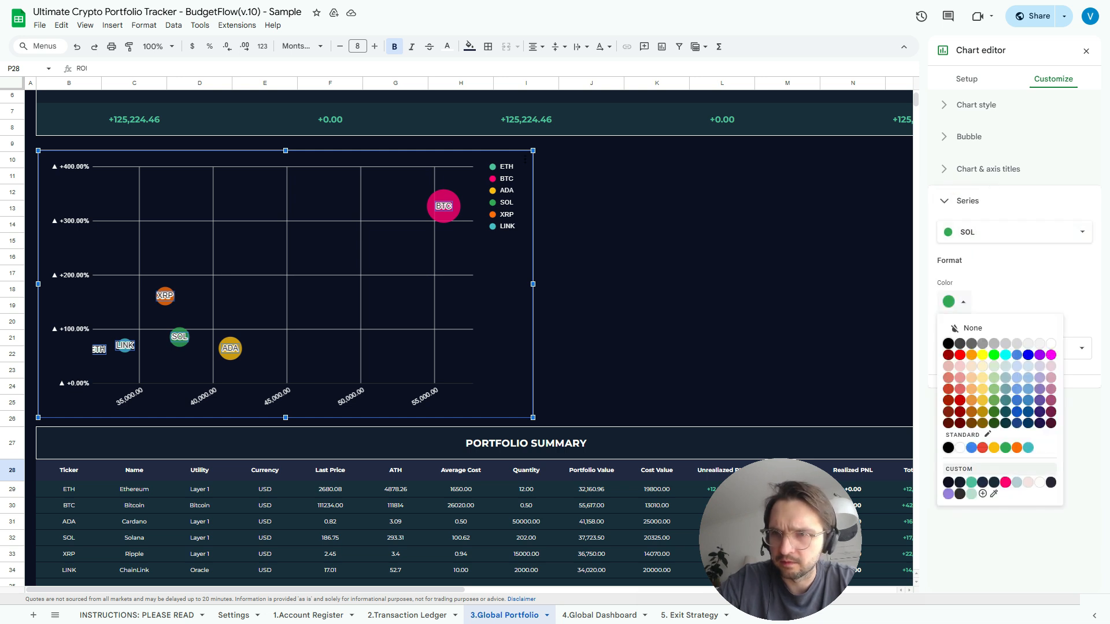
pyautogui.click(950, 482)
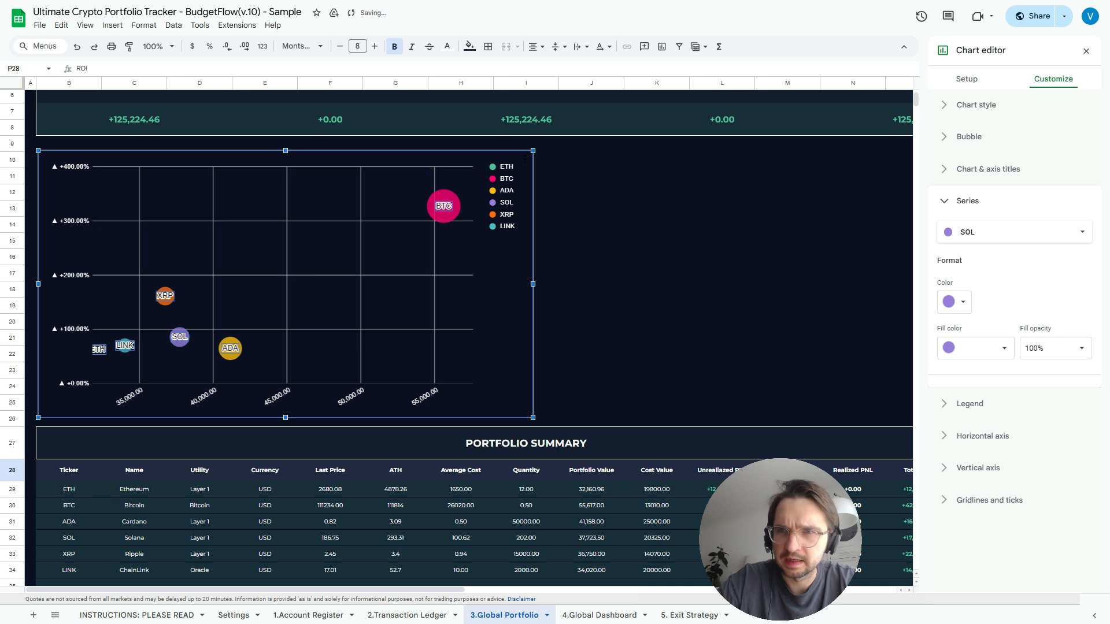
# Keep the XRP series' orange, recolor the LINK series dark blue, and leave the chart editor
pyautogui.click(1015, 232)
pyautogui.click(965, 248)
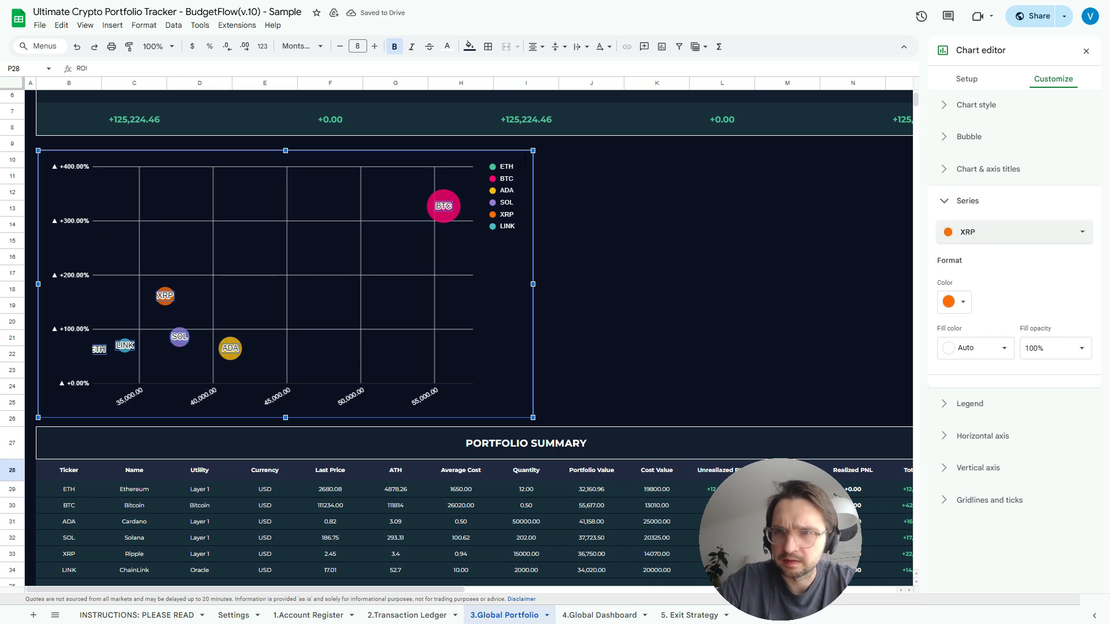
pyautogui.click(954, 301)
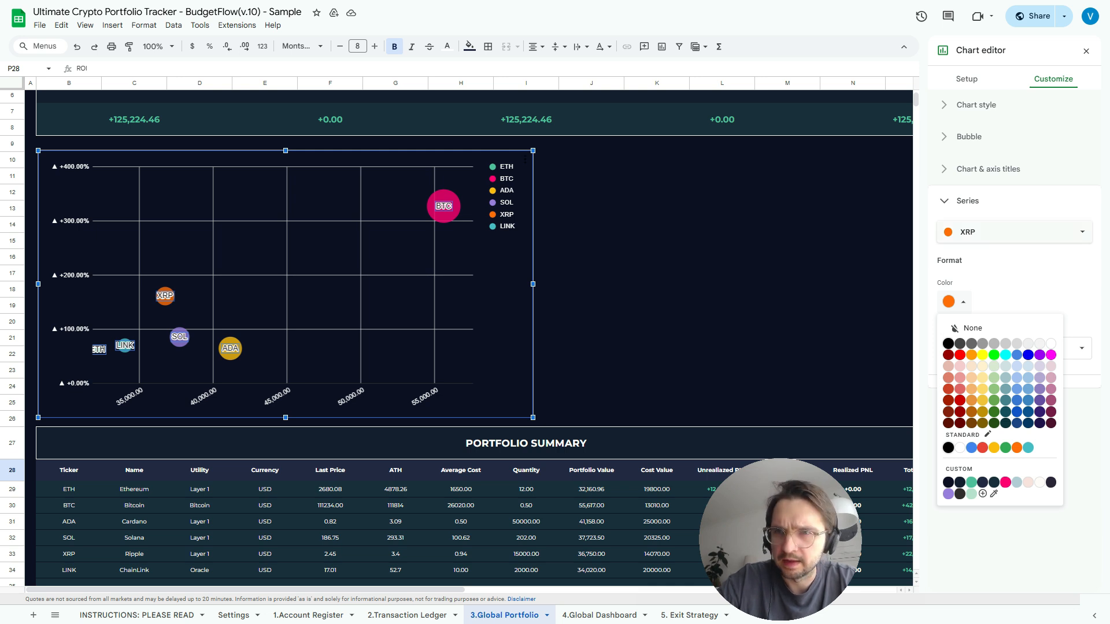
pyautogui.click(1014, 232)
pyautogui.click(965, 245)
pyautogui.click(953, 301)
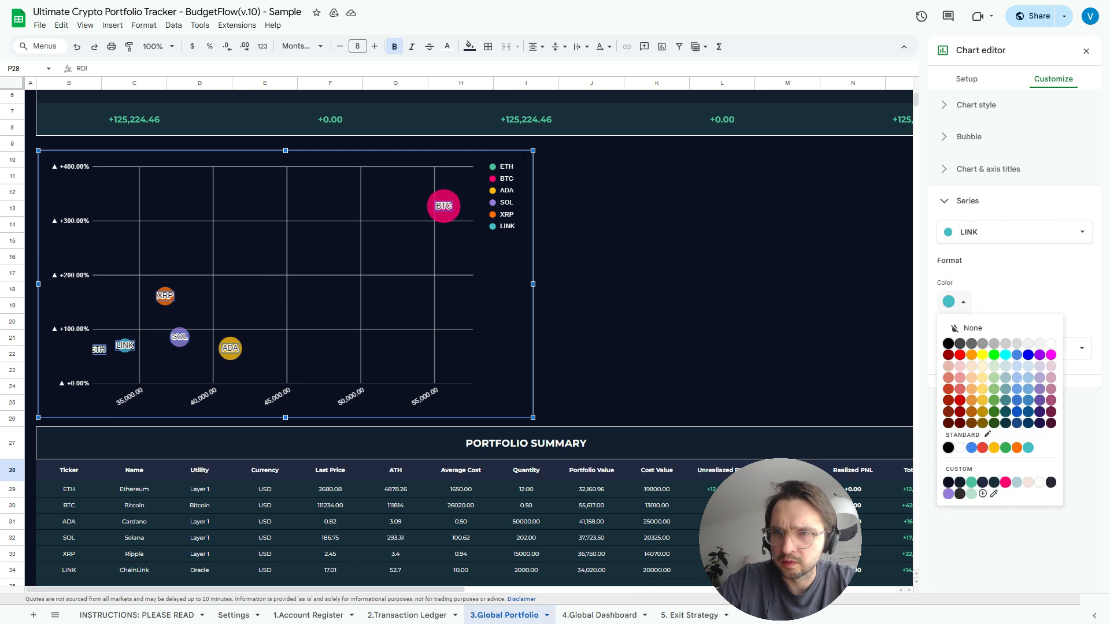
pyautogui.click(1016, 412)
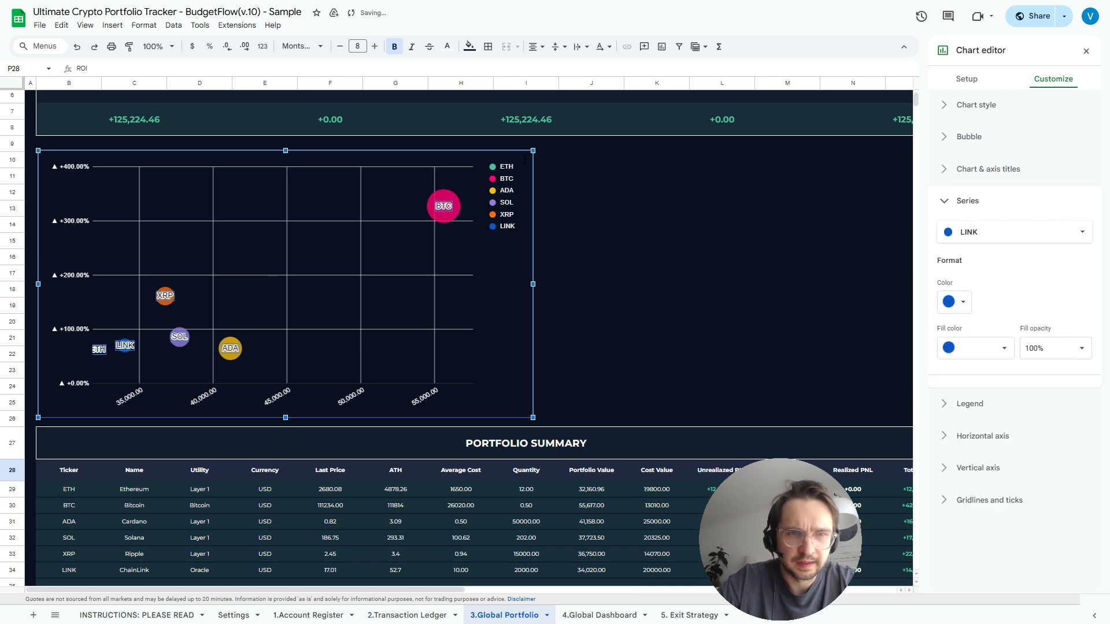
pyautogui.click(591, 306)
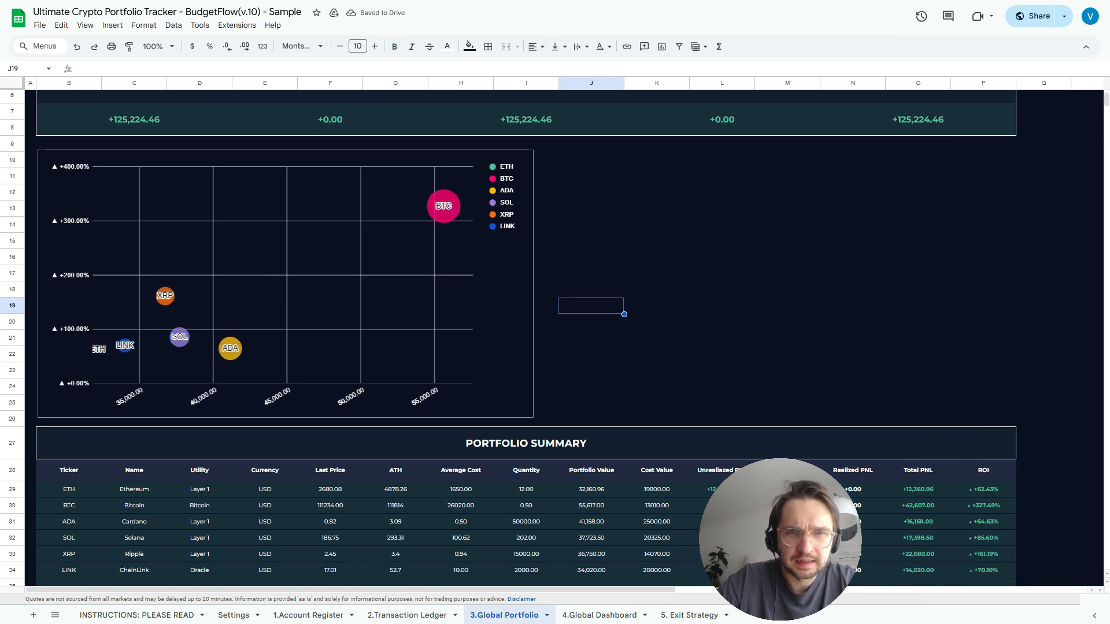
# Turn off the major gridlines of the horizontal axis in the bubble chart
pyautogui.doubleClick(370, 254)
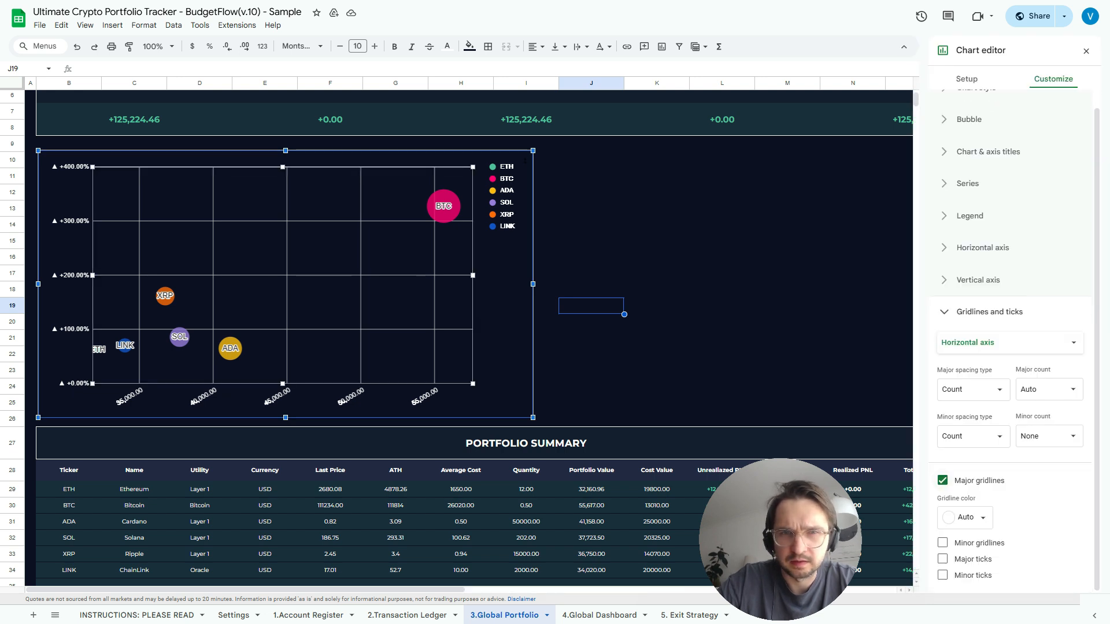
pyautogui.click(942, 480)
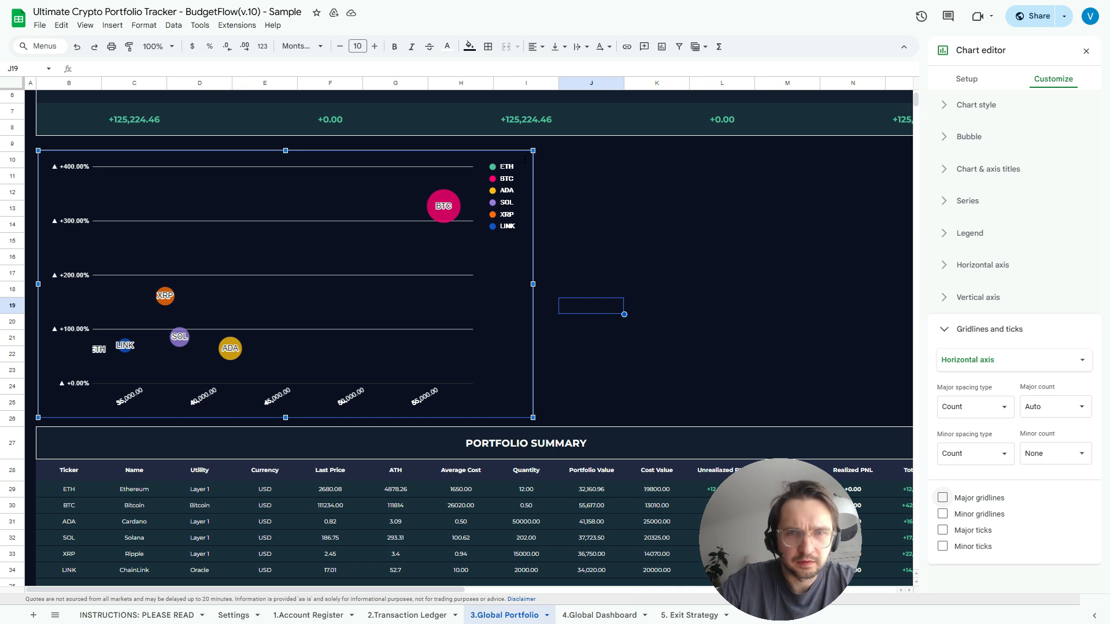
pyautogui.click(722, 322)
pyautogui.click(375, 260)
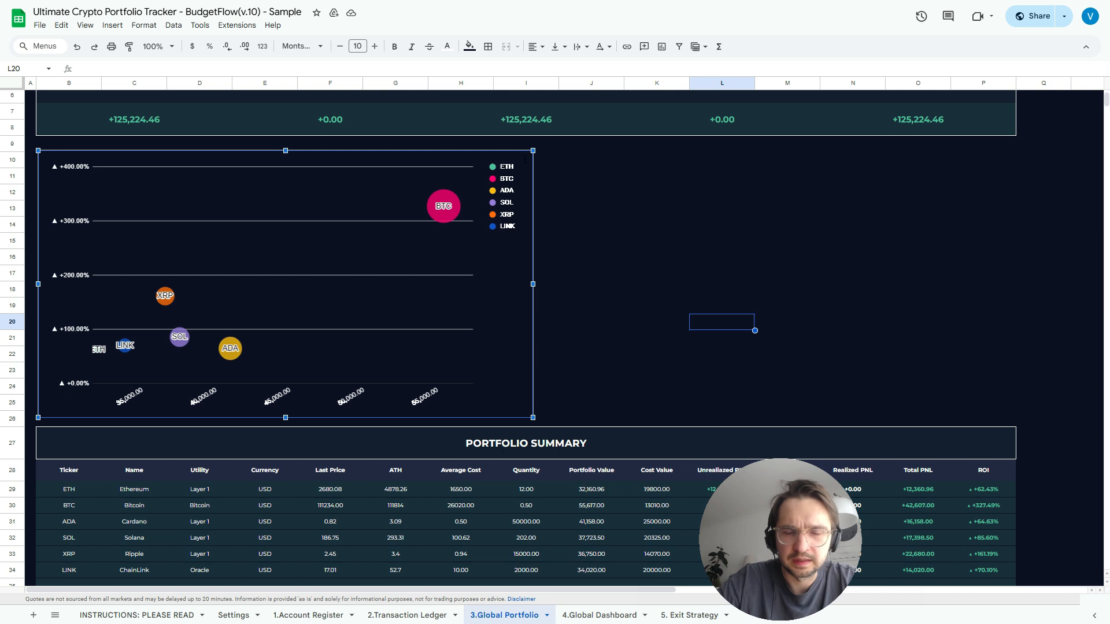
# Remove the bubble chart's legend by setting its position to None, and leave the chart editor
pyautogui.click(591, 192)
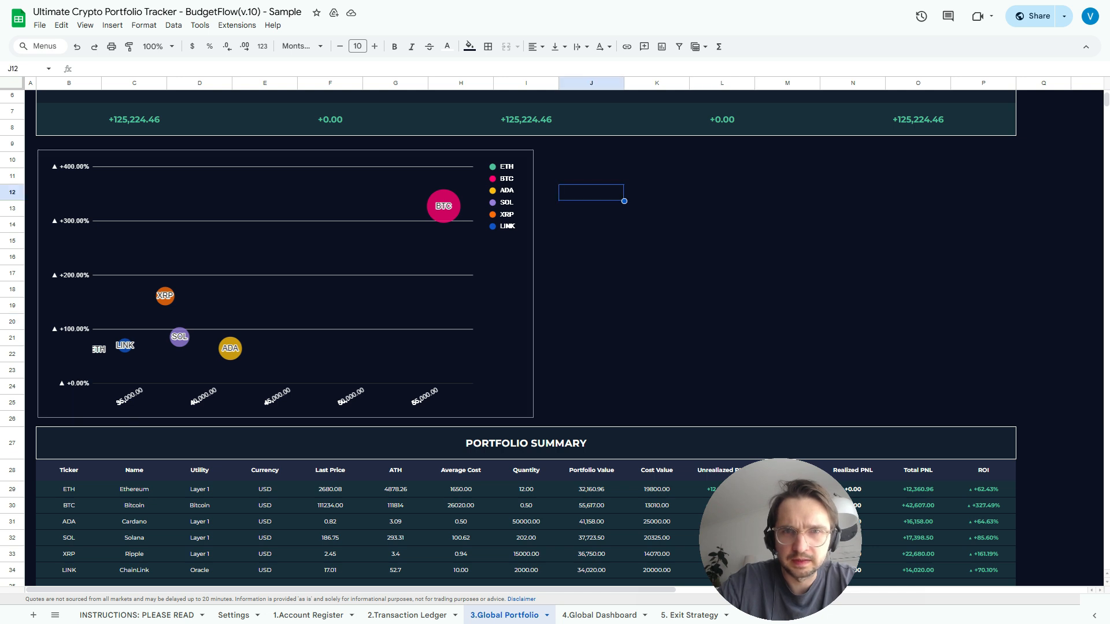
pyautogui.doubleClick(506, 191)
pyautogui.click(507, 190)
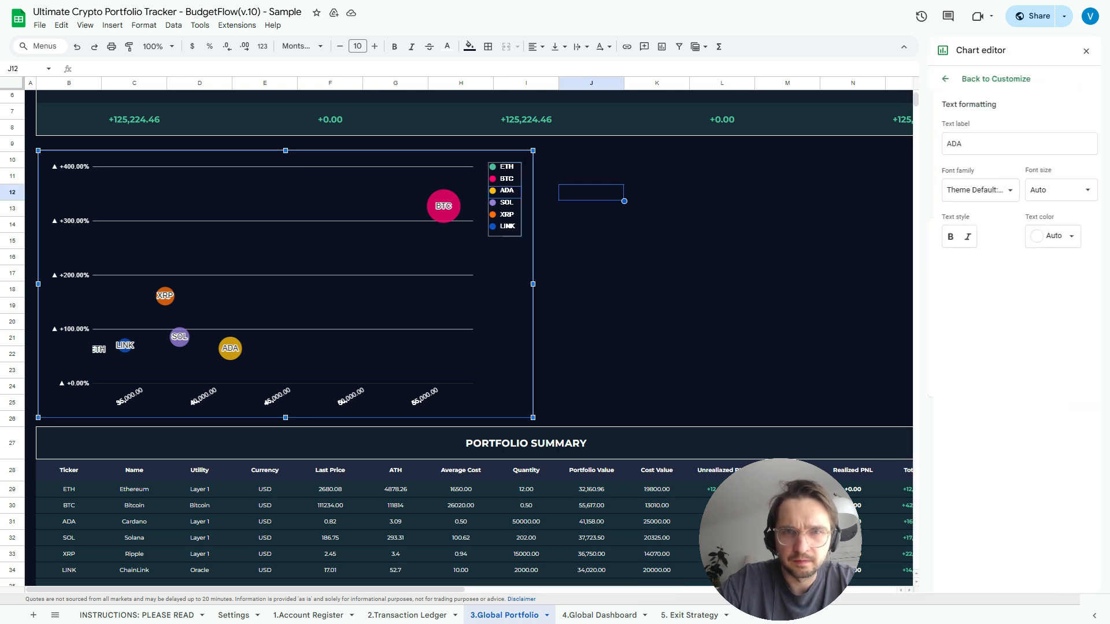
pyautogui.press('Delete')
pyautogui.press('Escape')
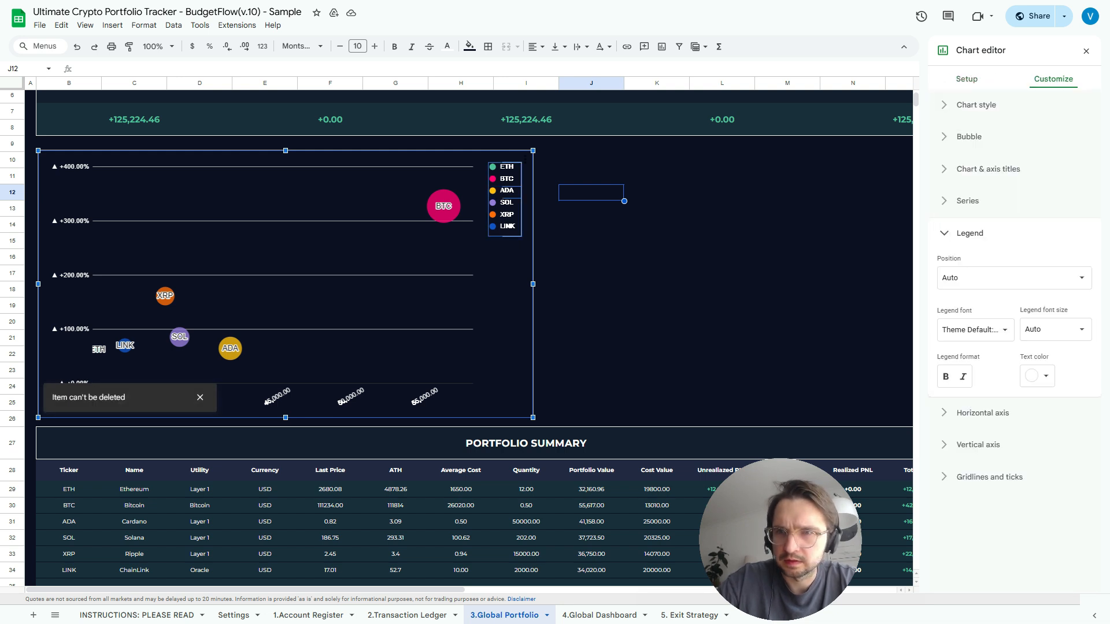
pyautogui.click(1014, 278)
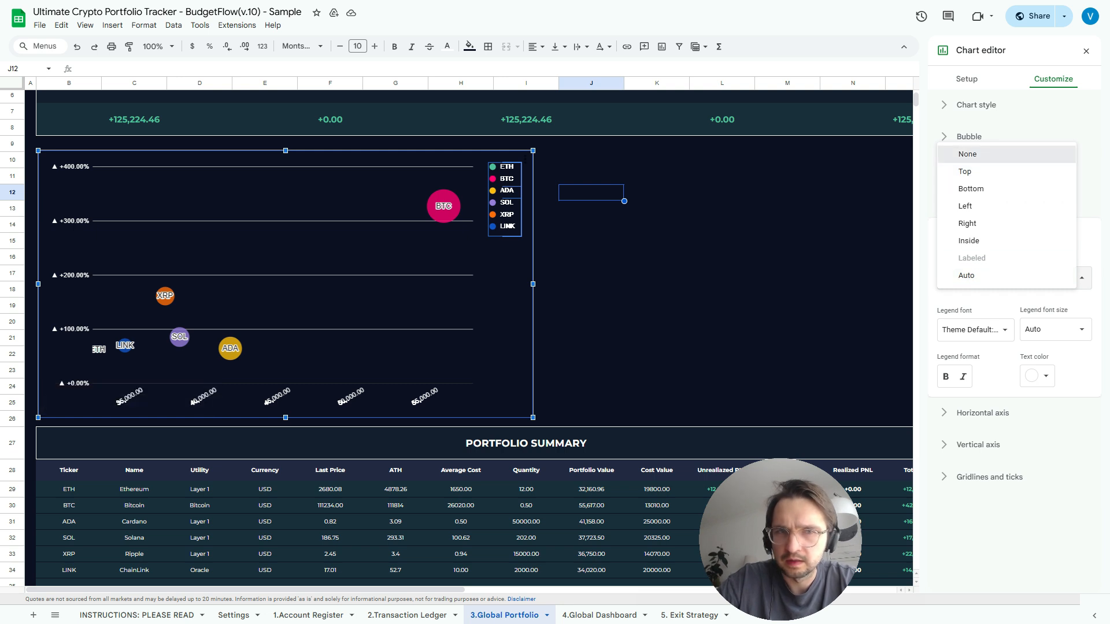
pyautogui.click(967, 154)
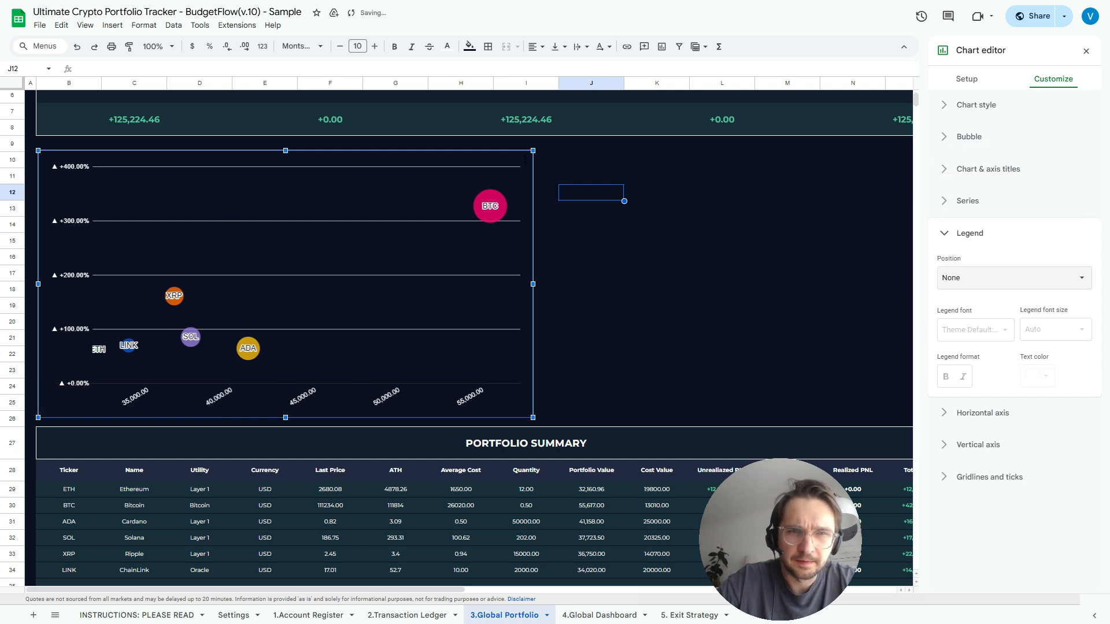
pyautogui.click(656, 290)
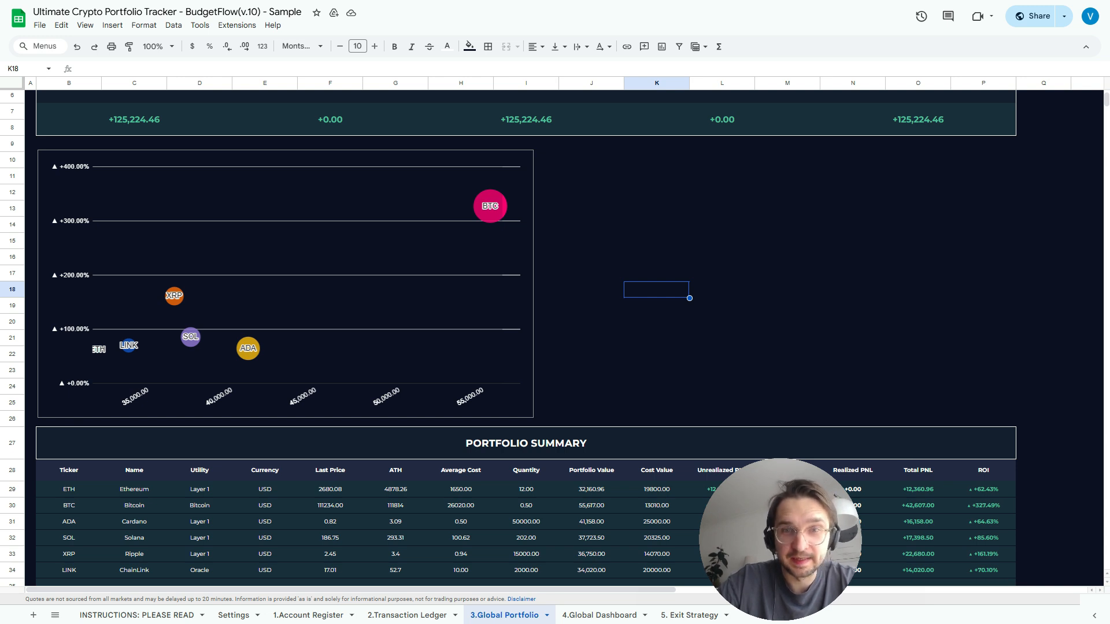
# Set the bubble chart's border color to None
pyautogui.doubleClick(347, 248)
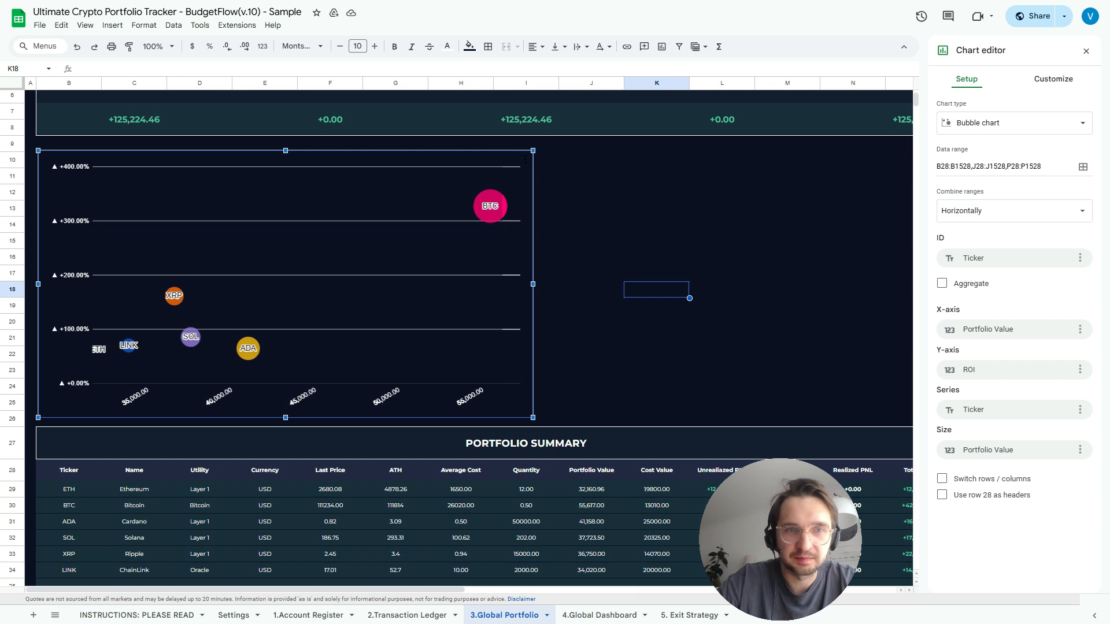
pyautogui.click(1053, 78)
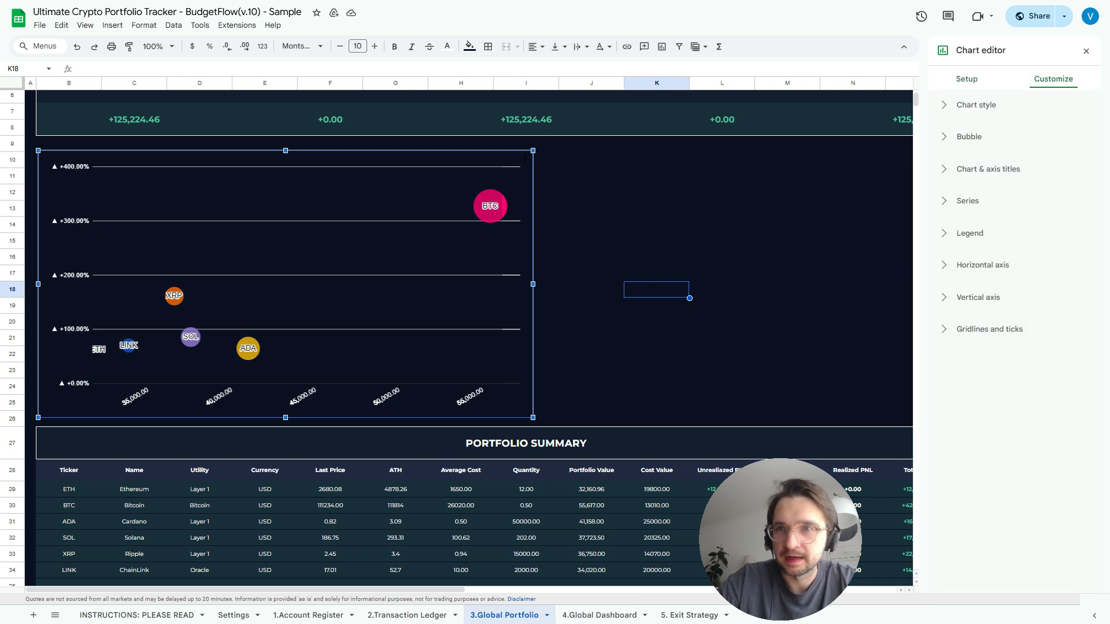
pyautogui.click(975, 105)
pyautogui.click(954, 195)
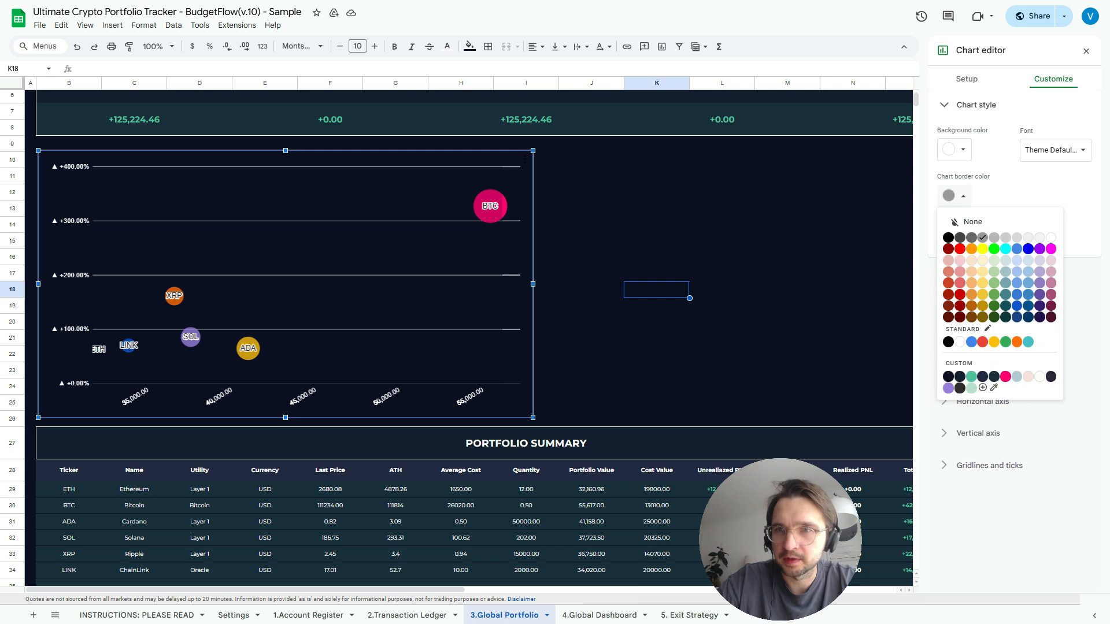
pyautogui.click(970, 220)
# Give the bubbles in the chart a white border
pyautogui.click(969, 273)
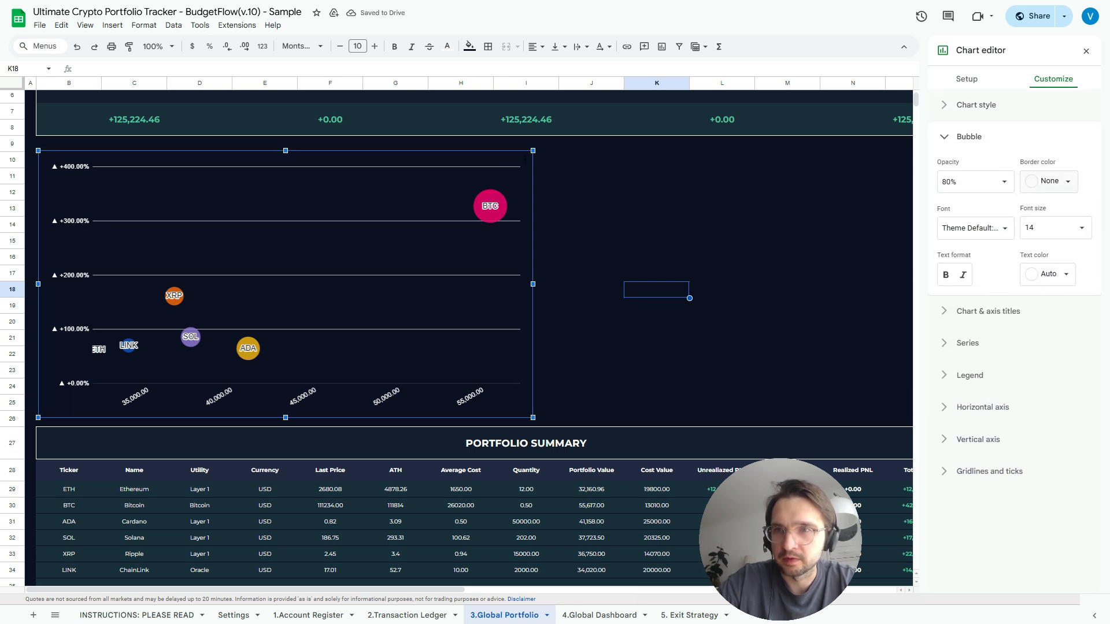
pyautogui.click(1047, 181)
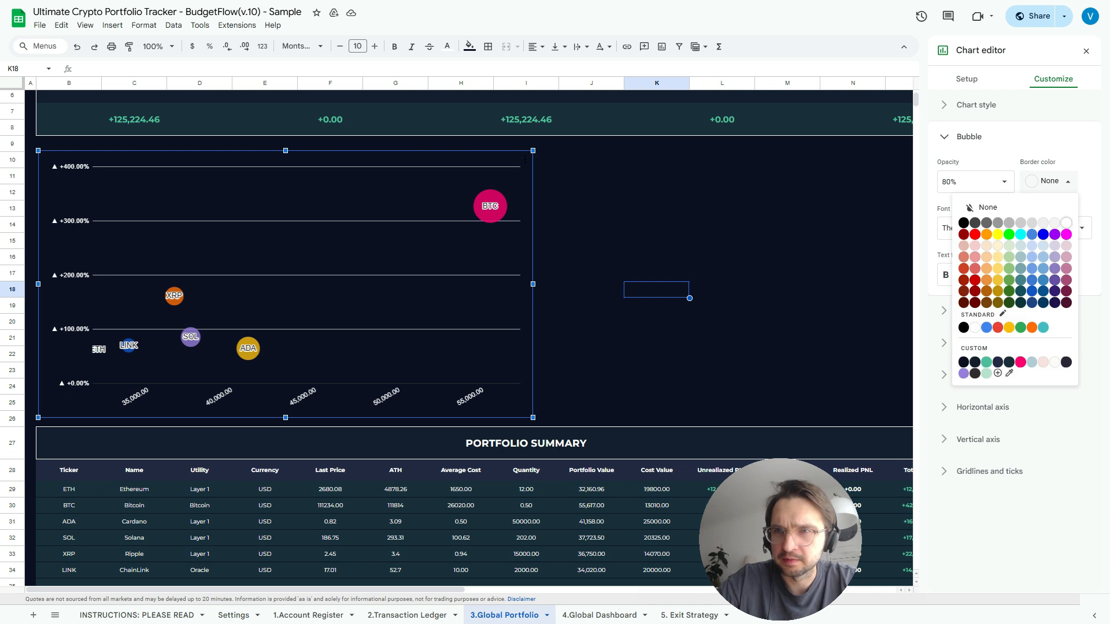
pyautogui.click(1067, 222)
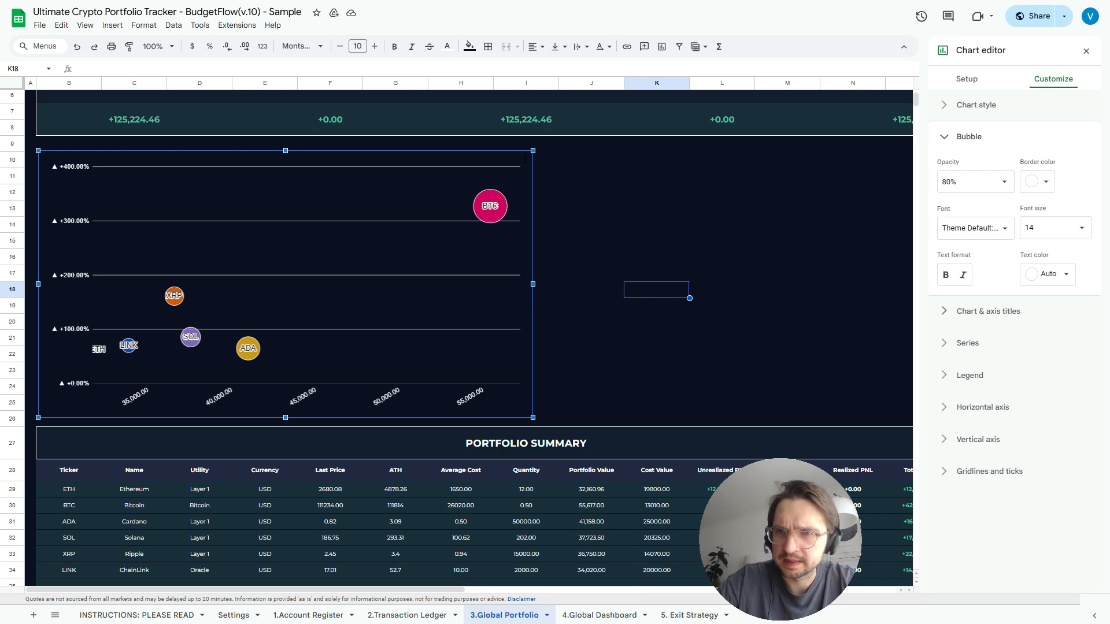
pyautogui.click(988, 311)
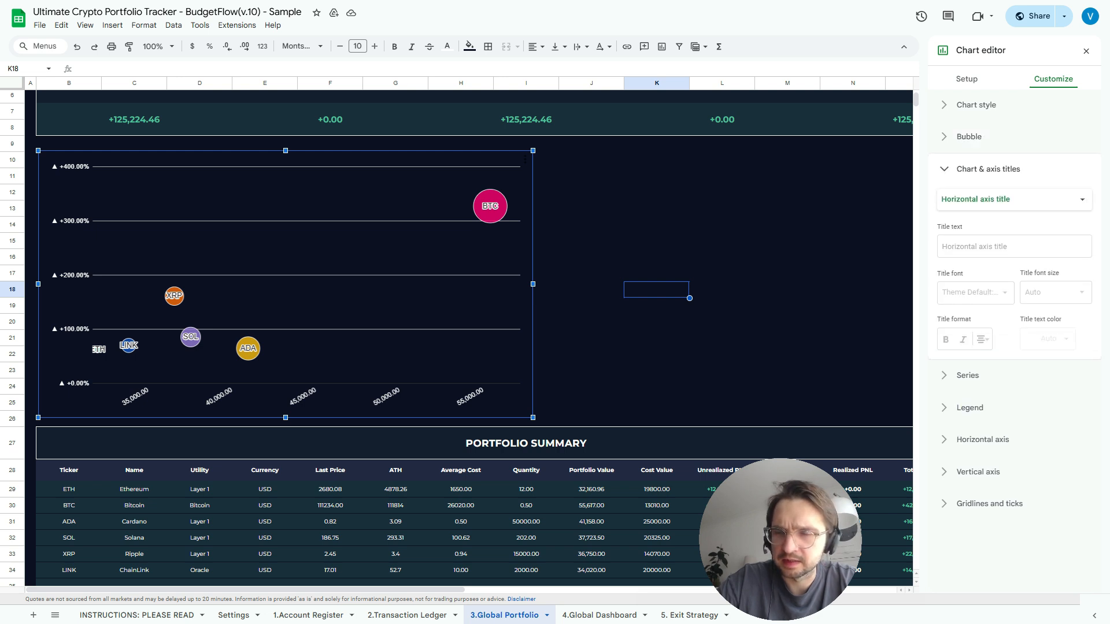
pyautogui.click(967, 375)
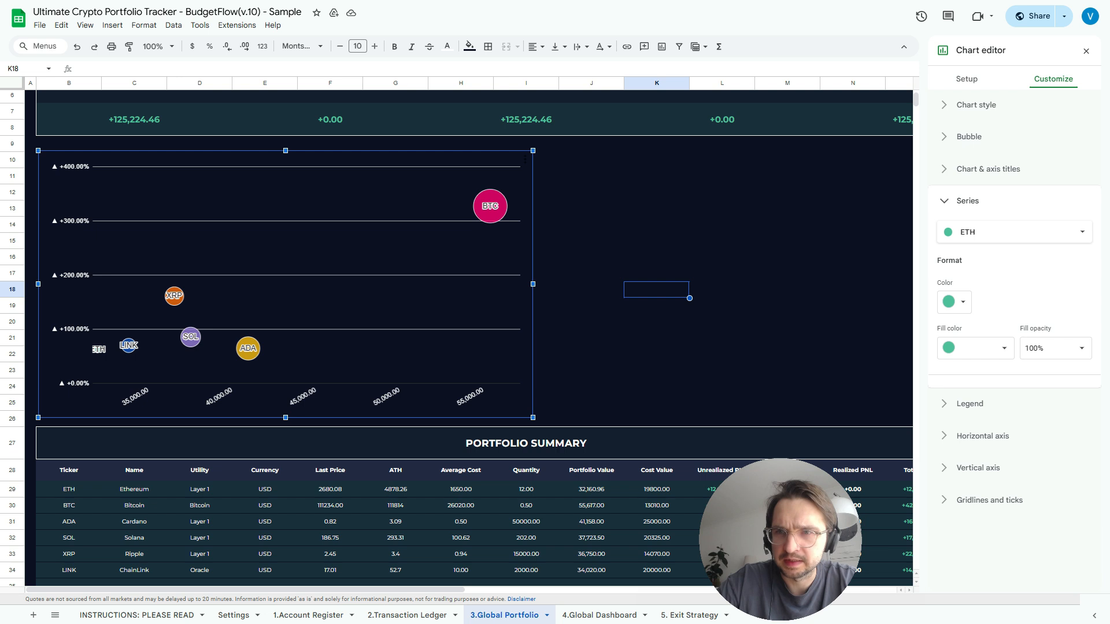
pyautogui.click(969, 403)
pyautogui.click(983, 413)
pyautogui.scroll(-3, 1009, 457)
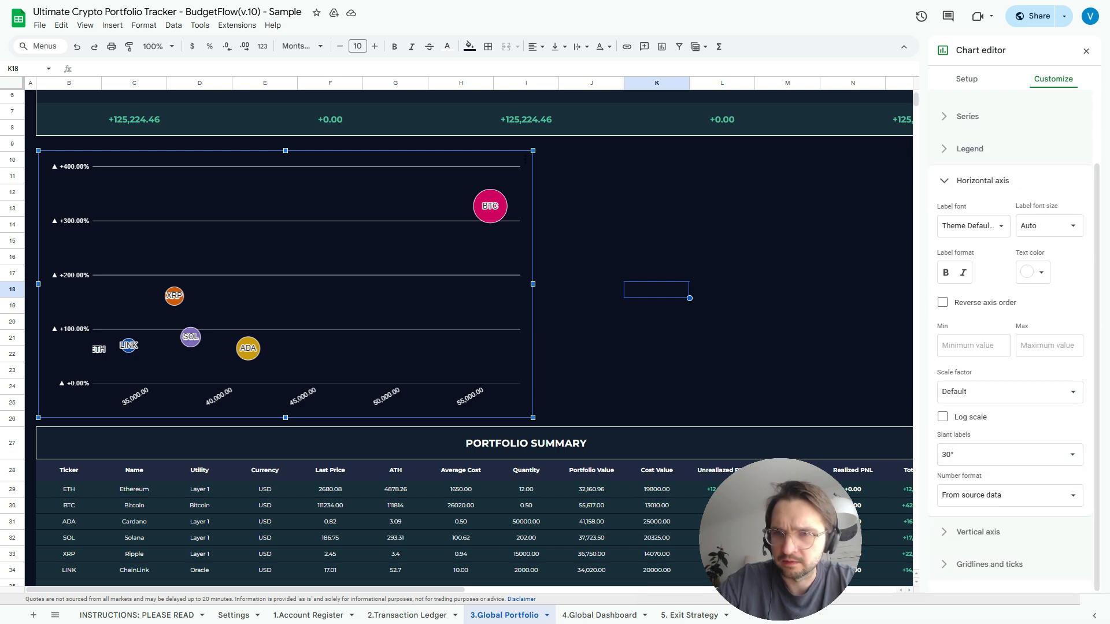
pyautogui.click(989, 564)
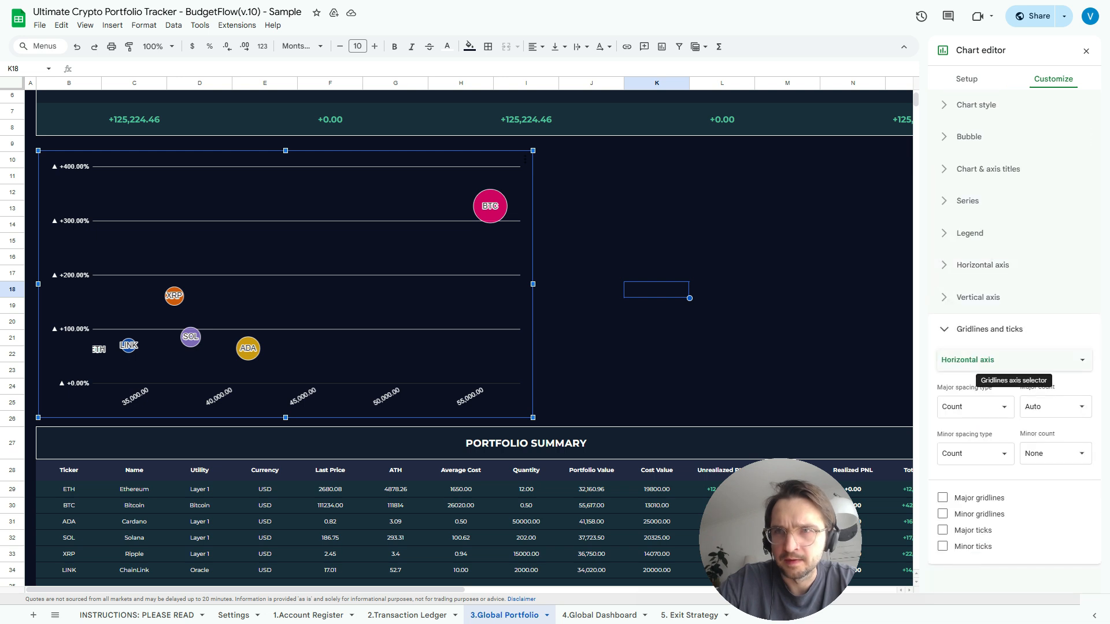
pyautogui.click(656, 208)
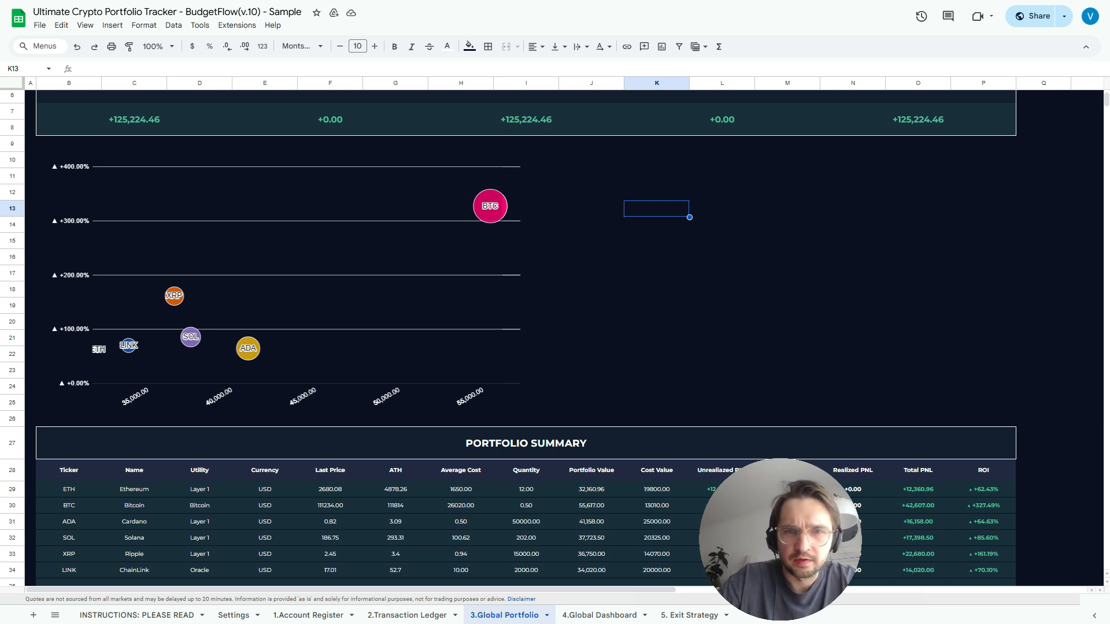
# Copy the fill color's hex code #222944 from the ATH header cell G28 of the Portfolio Summary table
pyautogui.click(395, 470)
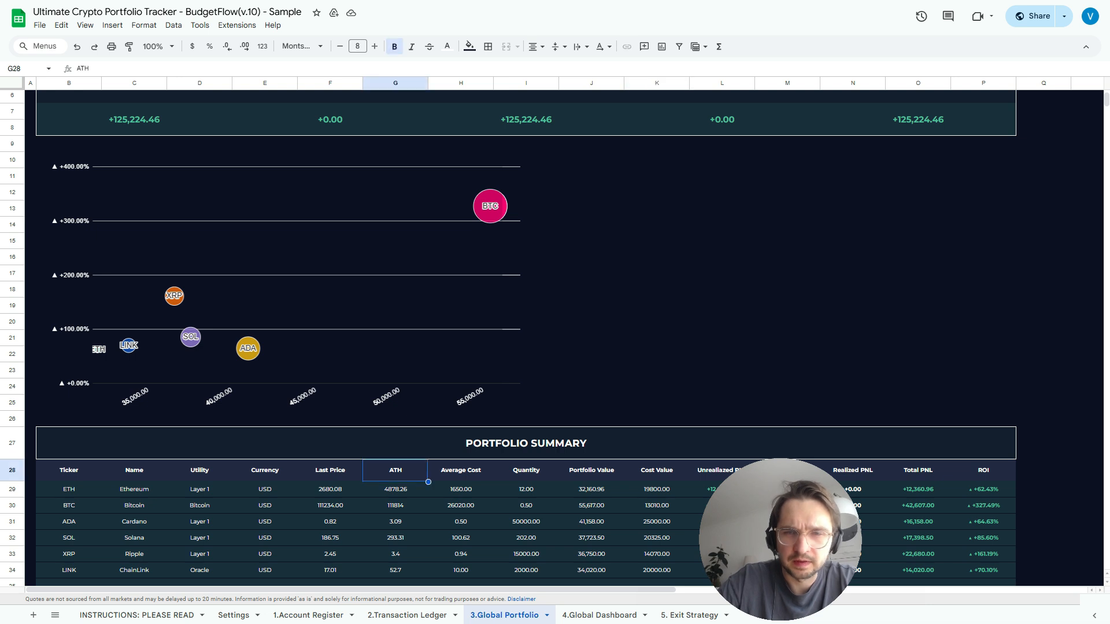
pyautogui.click(469, 46)
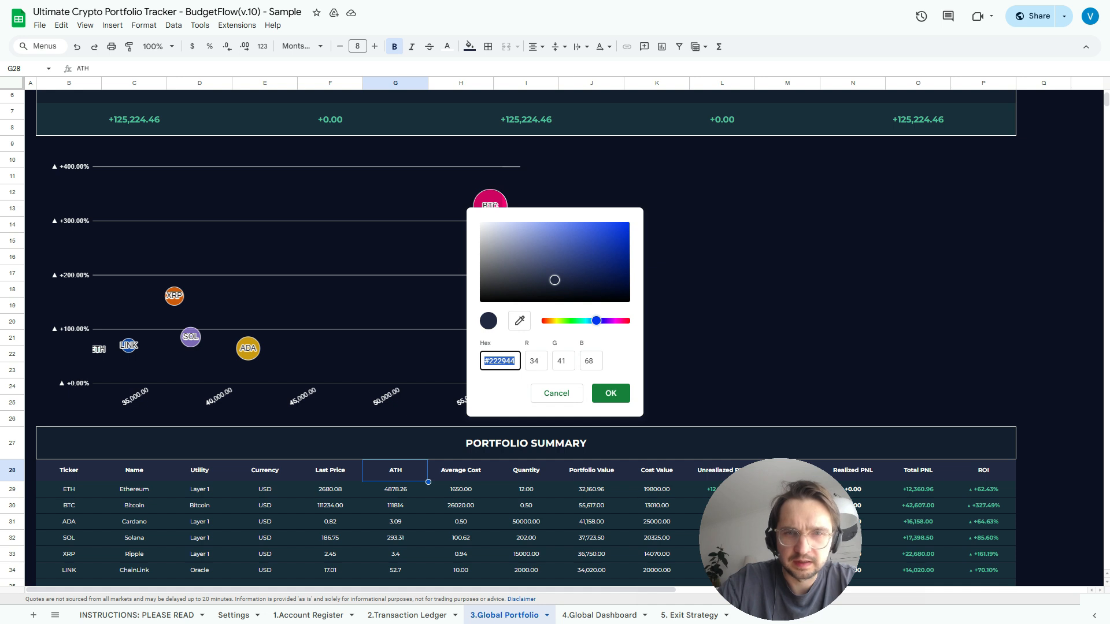
pyautogui.press('Escape')
# Fill the range B9:P25 behind the bubble chart with the custom color #222944
pyautogui.click(591, 144)
pyautogui.press('Left')
pyautogui.press('Left')
pyautogui.press('Left')
pyautogui.press('Left')
pyautogui.press('Left')
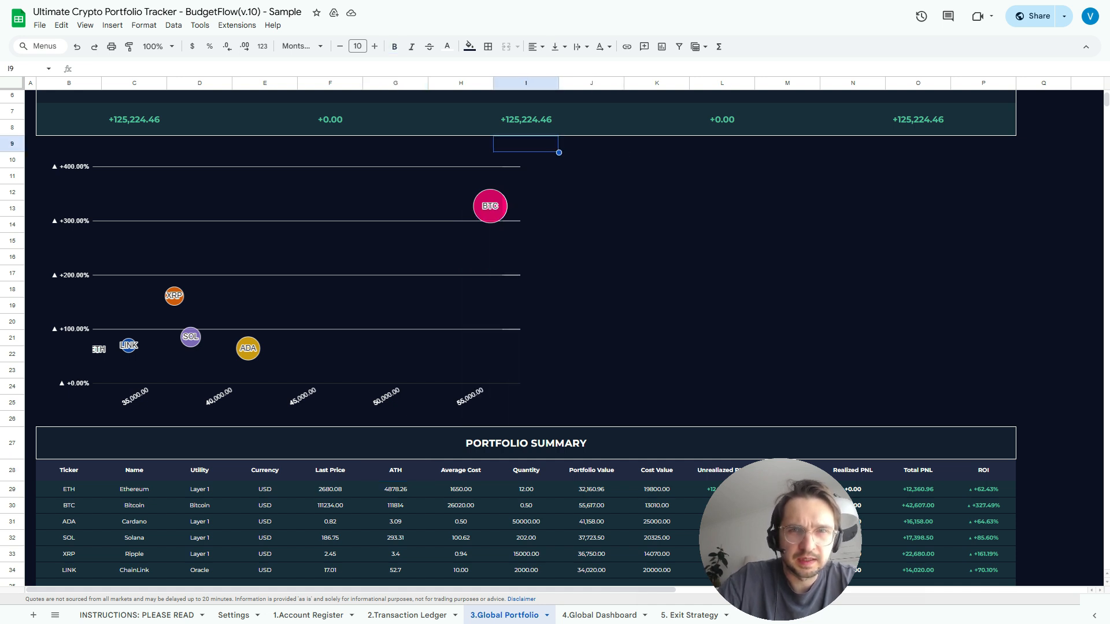
pyautogui.press('Left')
pyautogui.press('Left')
pyautogui.press('Left')
pyautogui.hotkey('shift', 'Down')
pyautogui.hotkey('shift', 'Down')
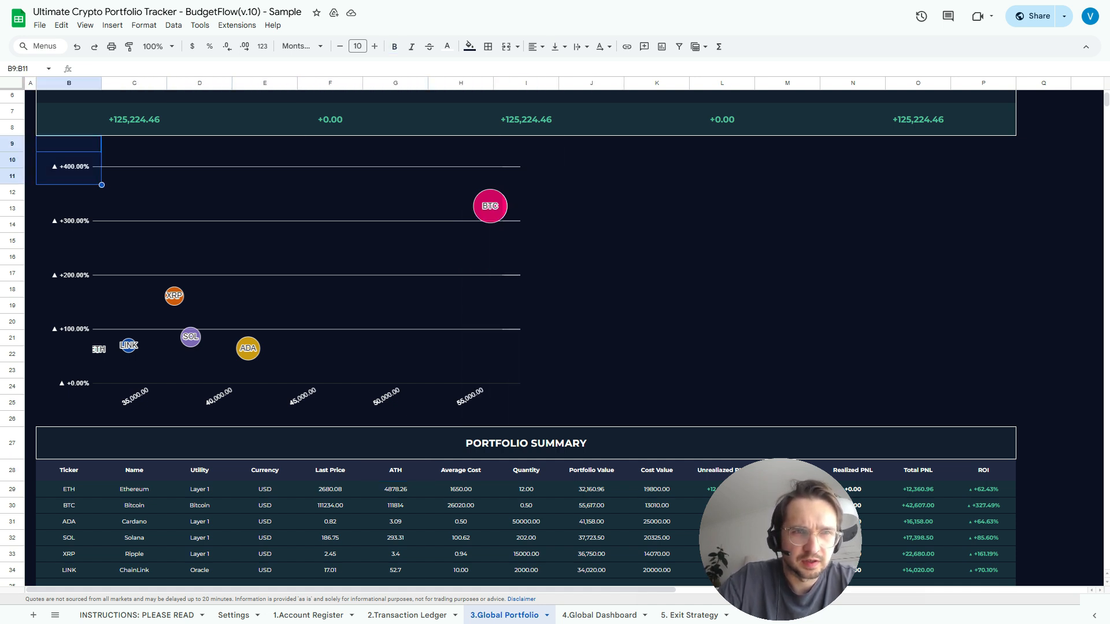
pyautogui.hotkey('shift', 'Down')
pyautogui.hotkey('shift', 'Down')
pyautogui.hotkey('shift', 'Down')
pyautogui.hotkey('shift', 'Down')
pyautogui.hotkey('shift', 'Down')
pyautogui.hotkey('shift', 'Down')
pyautogui.hotkey('shift', 'Down')
pyautogui.hotkey('shift', 'Down')
pyautogui.hotkey('shift', 'Down')
pyautogui.hotkey('shift', 'Down')
pyautogui.hotkey('shift', 'Down')
pyautogui.hotkey('shift', 'Down')
pyautogui.hotkey('shift', 'Down')
pyautogui.hotkey('shift', 'Down')
pyautogui.hotkey('shift', 'Right')
pyautogui.hotkey('shift', 'Right')
pyautogui.hotkey('shift', 'Right')
pyautogui.hotkey('shift', 'Right')
pyautogui.hotkey('shift', 'Right')
pyautogui.hotkey('shift', 'Right')
pyautogui.hotkey('shift', 'Right')
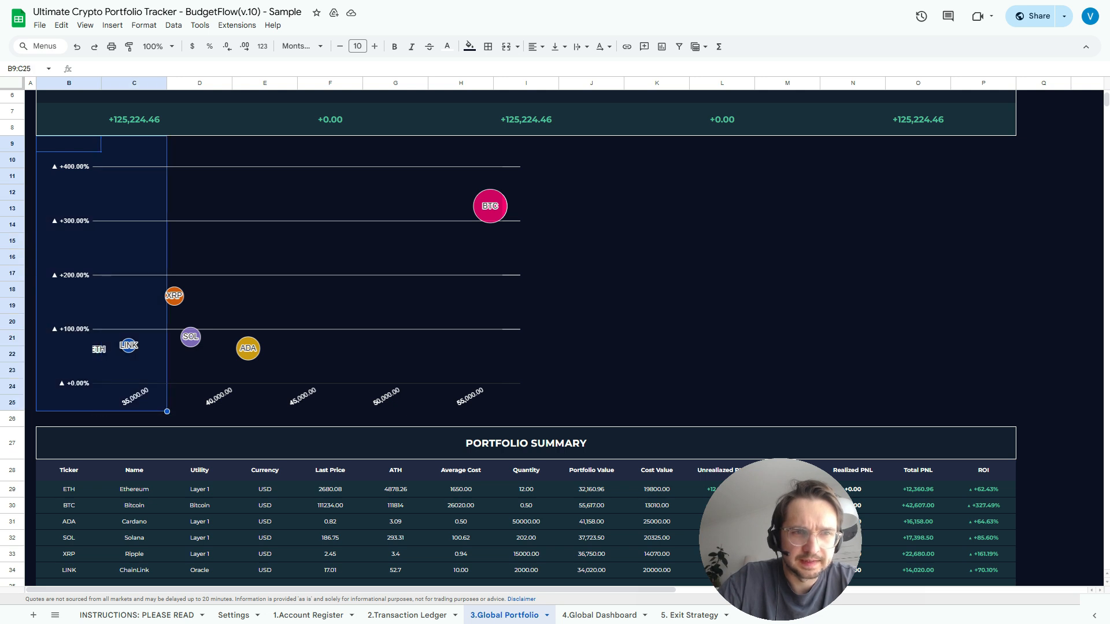
pyautogui.hotkey('shift', 'Right')
pyautogui.hotkey('shift', 'Right')
pyautogui.hotkey('shift', 'Right')
pyautogui.hotkey('shift', 'Right')
pyautogui.hotkey('shift', 'Right')
pyautogui.hotkey('shift', 'Right')
pyautogui.hotkey('shift', 'Right')
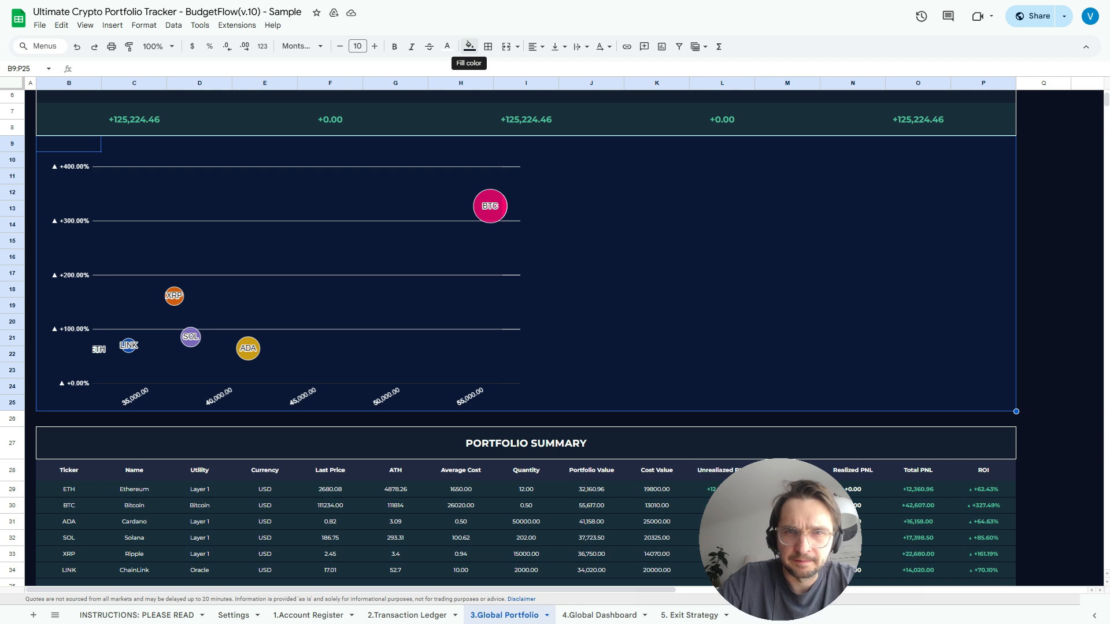
pyautogui.click(470, 46)
pyautogui.click(470, 47)
pyautogui.click(469, 46)
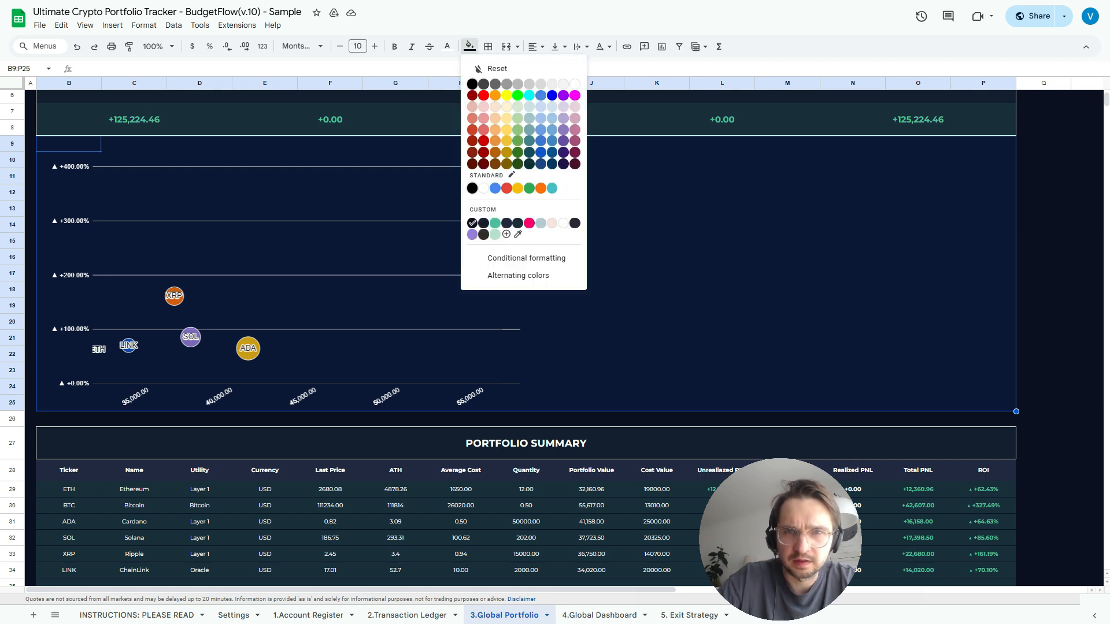
pyautogui.click(506, 234)
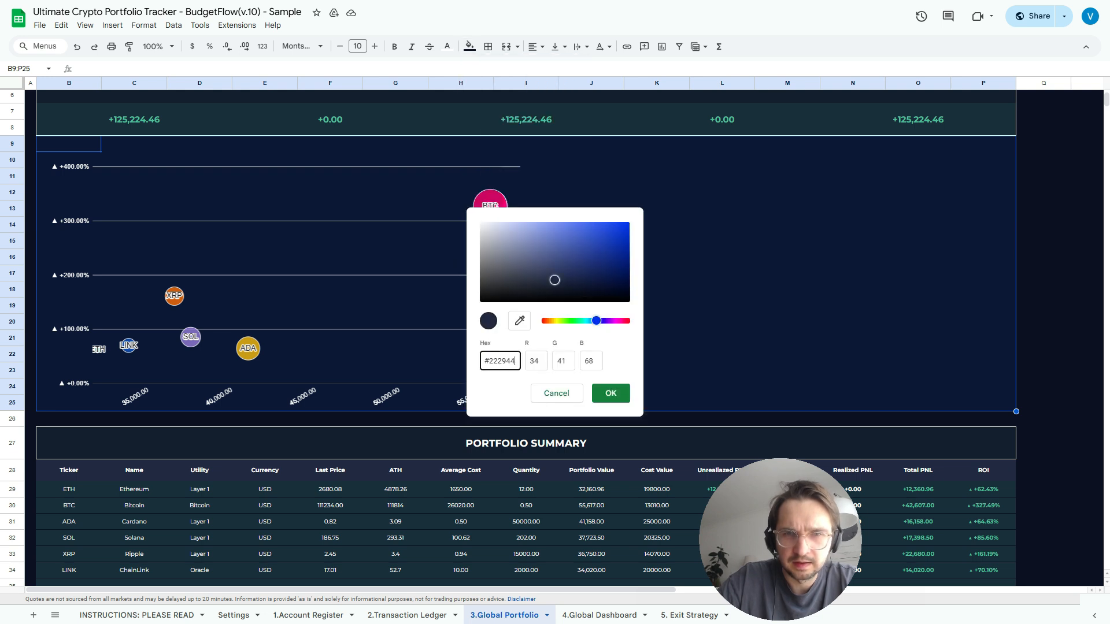
pyautogui.press('Return')
pyautogui.click(722, 241)
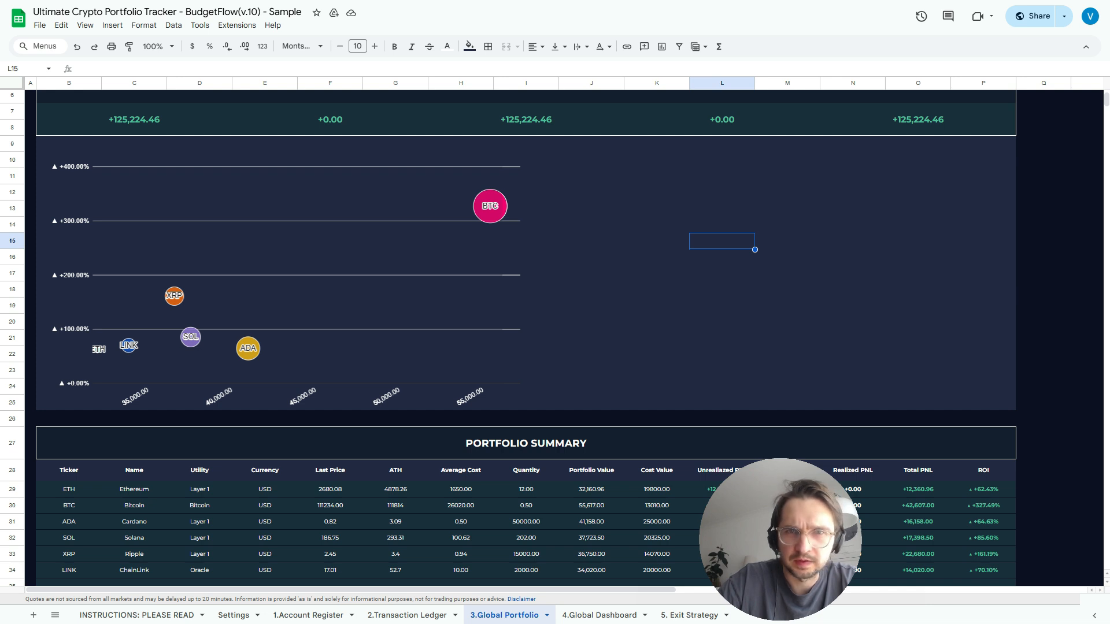
# Insert a new chart from the Portfolio Summary's Ticker header cell B28 and make it a column chart
pyautogui.scroll(-1, 555, 336)
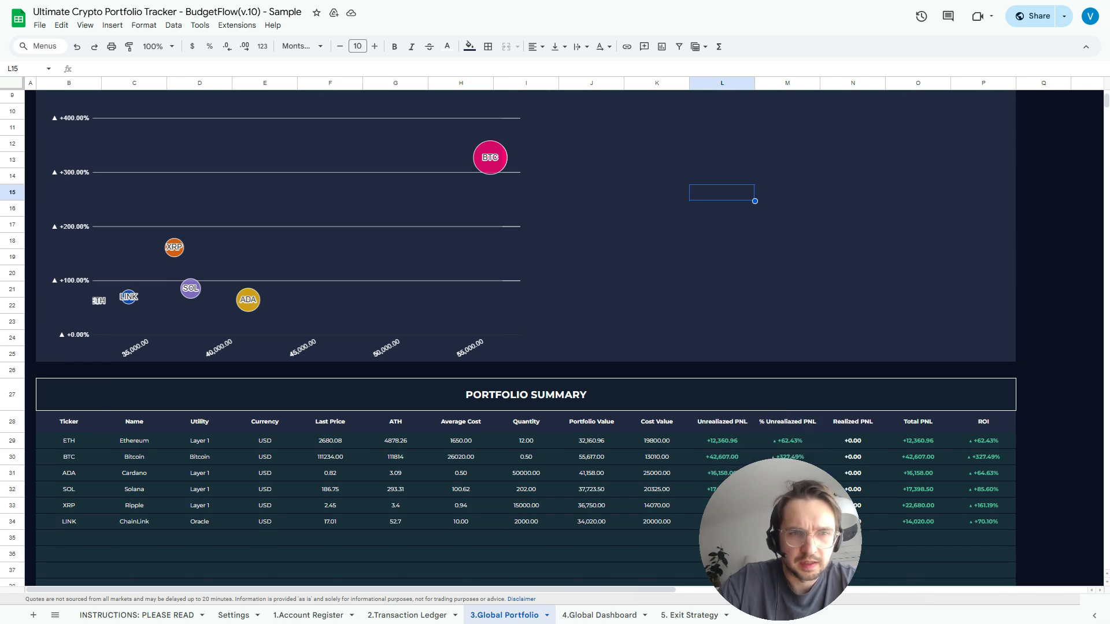
pyautogui.click(69, 422)
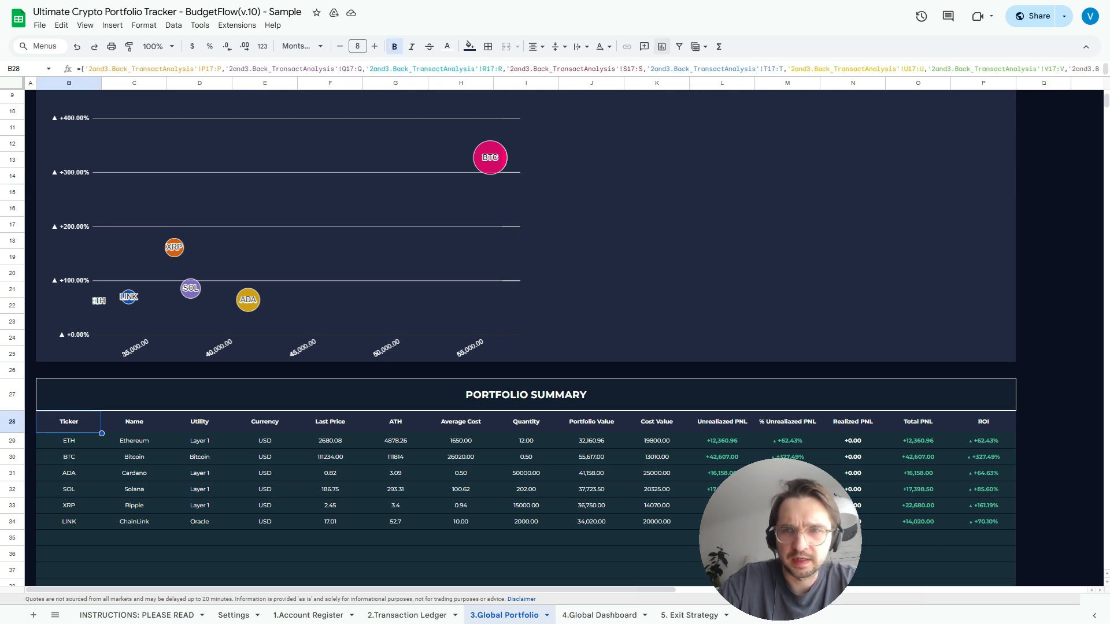
pyautogui.click(662, 46)
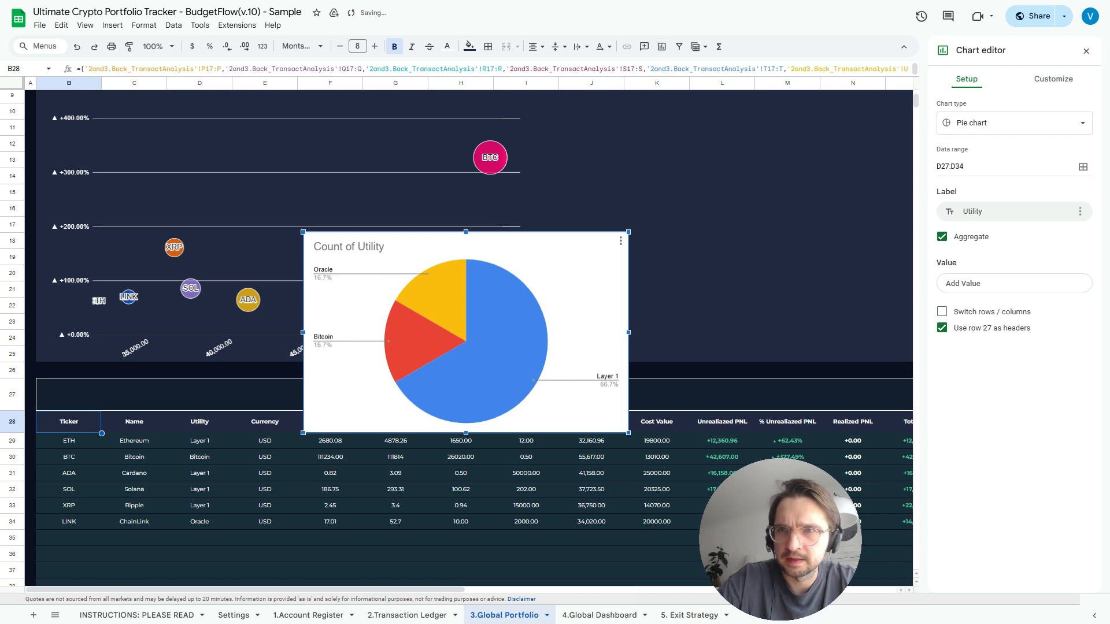
pyautogui.click(1013, 123)
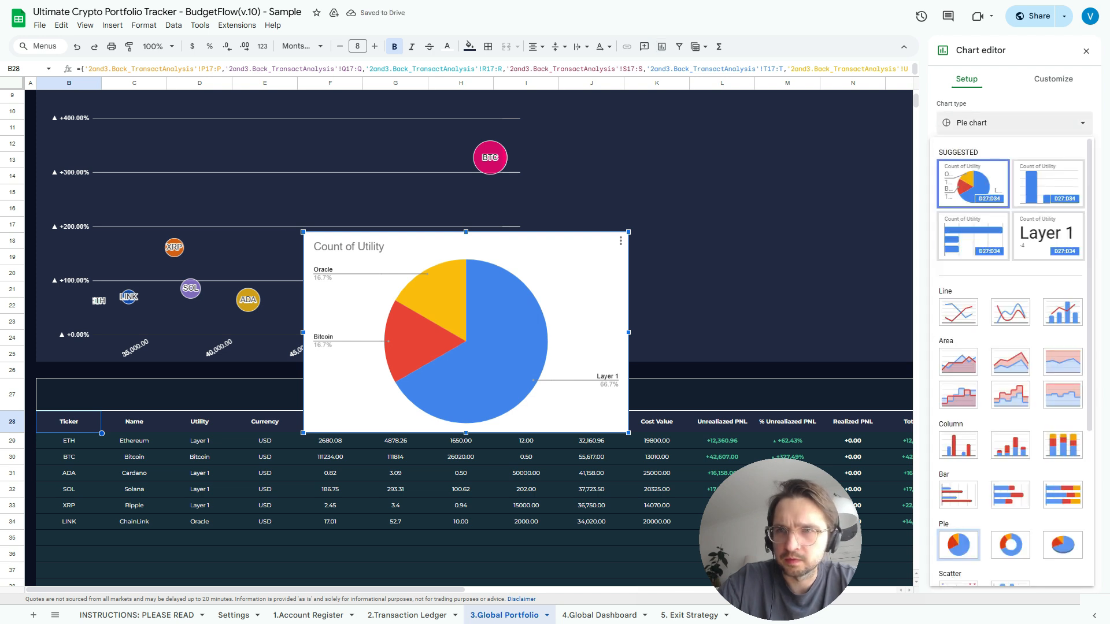
pyautogui.click(1048, 183)
# Move the Count of Utility column chart beside the bubble chart and enlarge it to fill the remaining space above the Portfolio Summary
pyautogui.hscroll(2, 469, 338)
pyautogui.scroll(1, 468, 339)
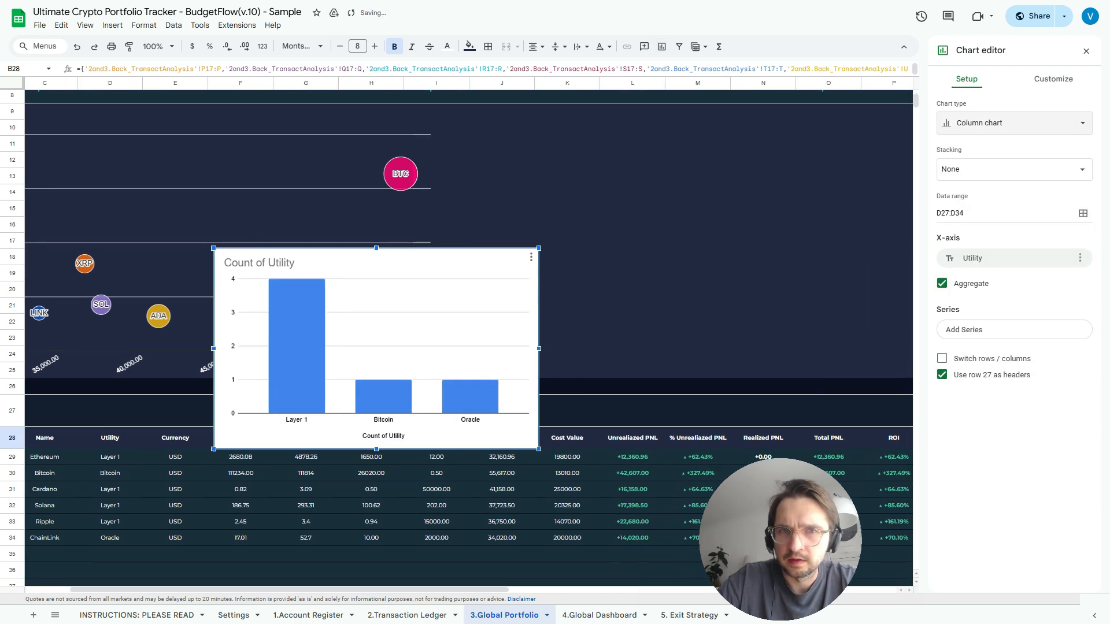
pyautogui.moveTo(330, 357); pyautogui.dragTo(564, 230)
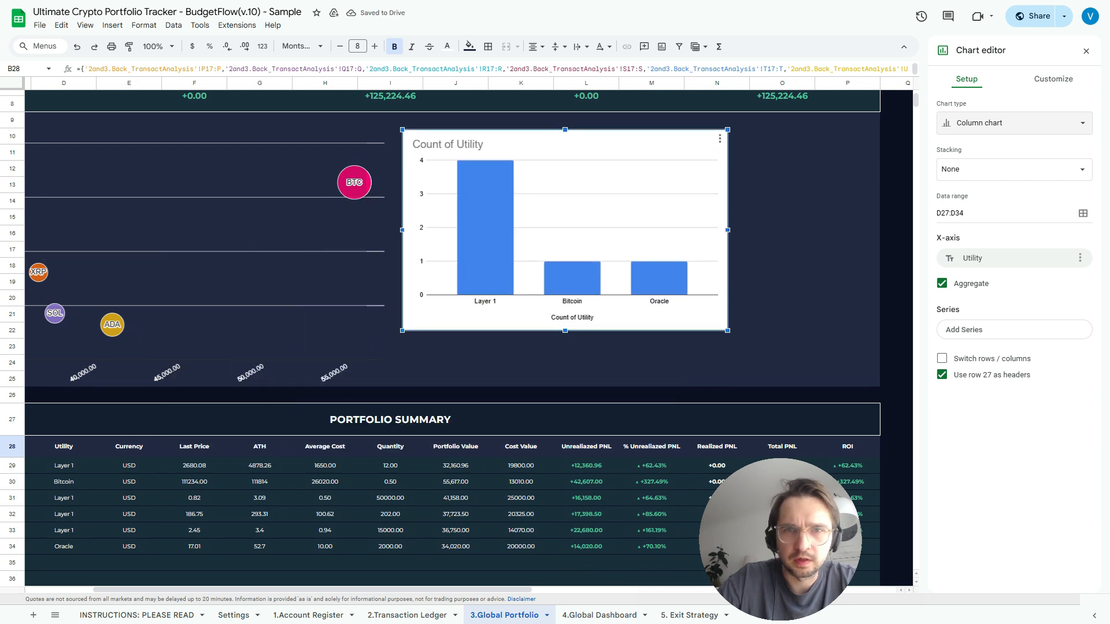
pyautogui.moveTo(564, 331); pyautogui.dragTo(564, 378)
pyautogui.moveTo(727, 253); pyautogui.dragTo(873, 253)
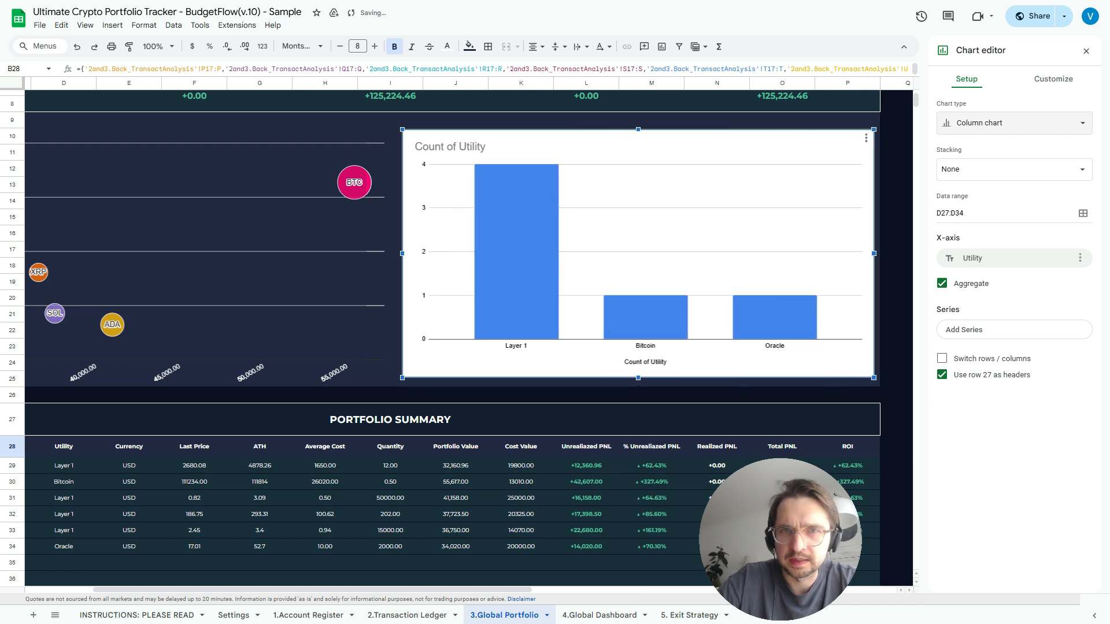
# Replace the column chart's data range with the Ticker column B28:B and the Total PNL column O28:O
pyautogui.hscroll(-2, 463, 335)
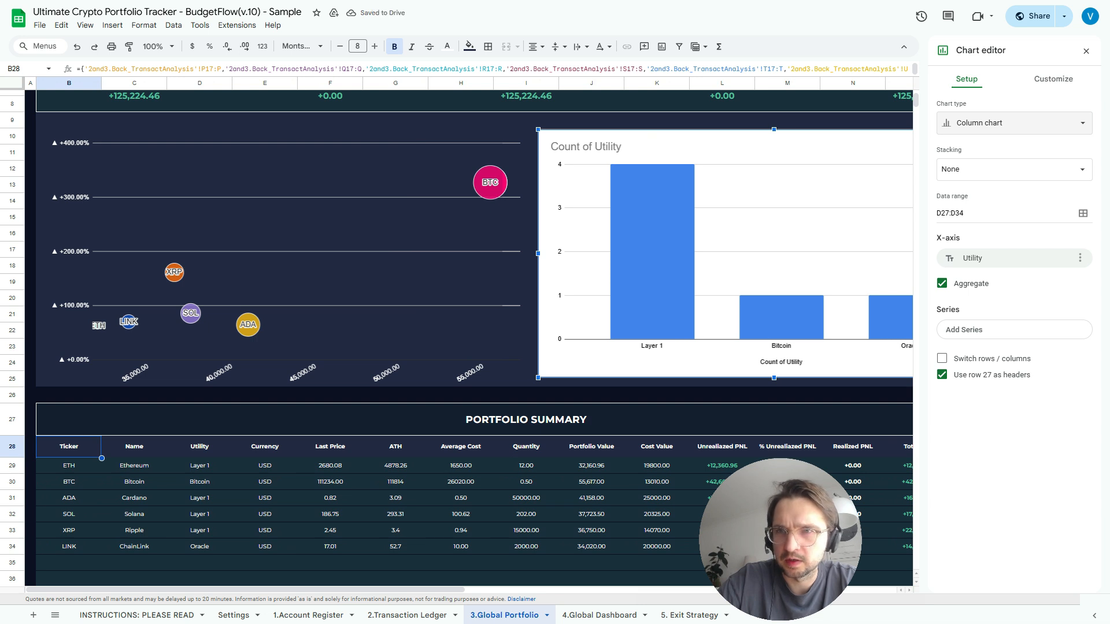
pyautogui.click(1083, 214)
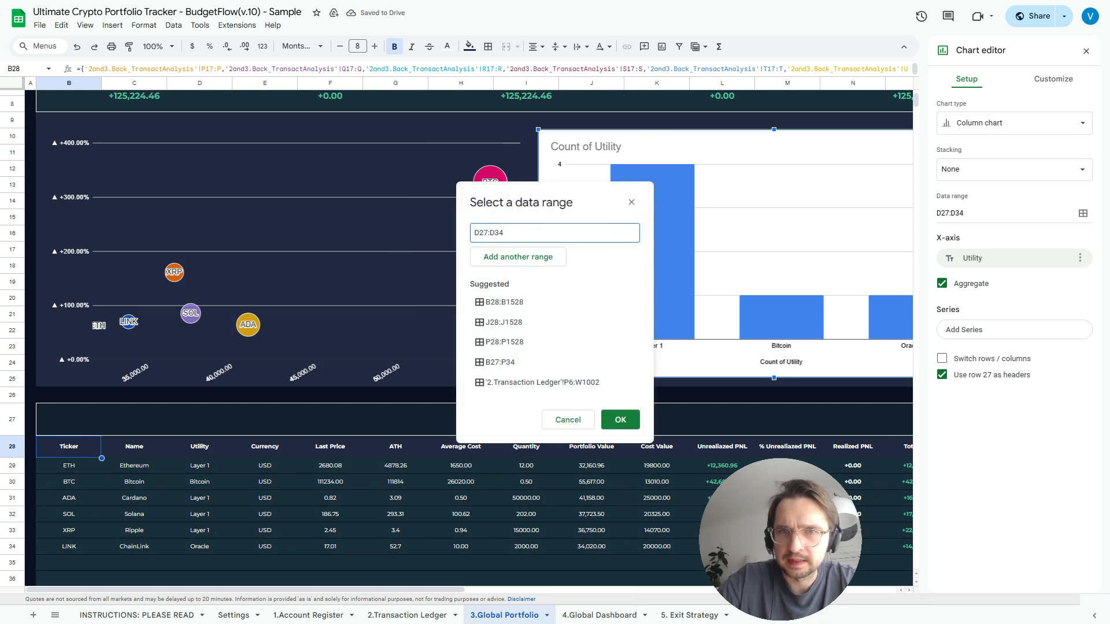
pyautogui.hotkey('ctrl', 'a')
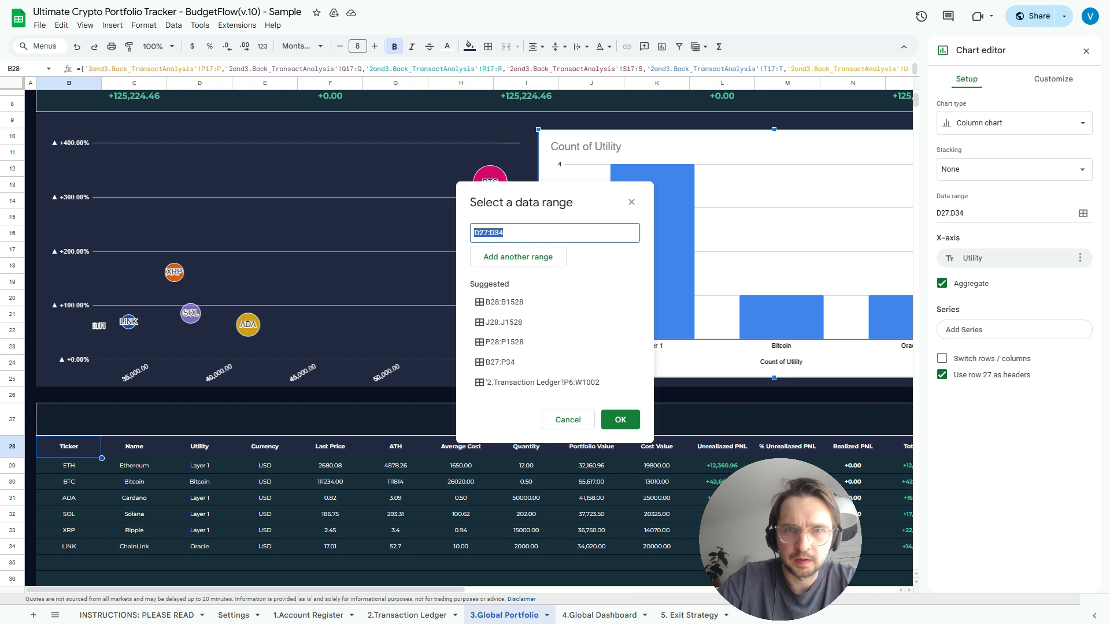
pyautogui.press('BackSpace')
pyautogui.write('B28:B')
pyautogui.click(517, 256)
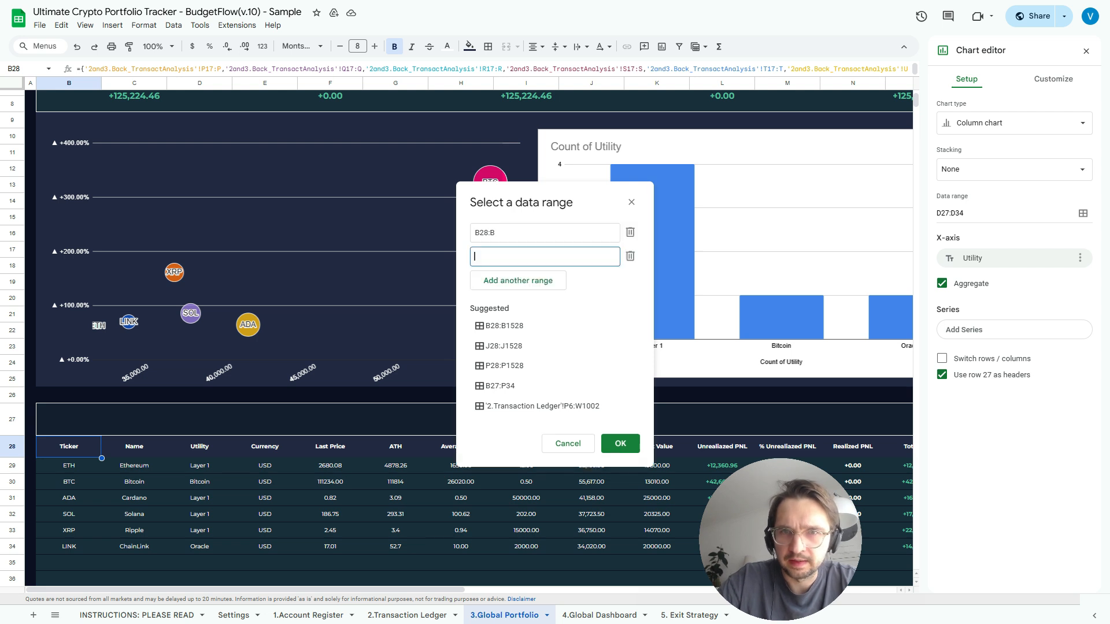
pyautogui.hscroll(3, 404, 497)
pyautogui.moveTo(780, 540); pyautogui.dragTo(1007, 411)
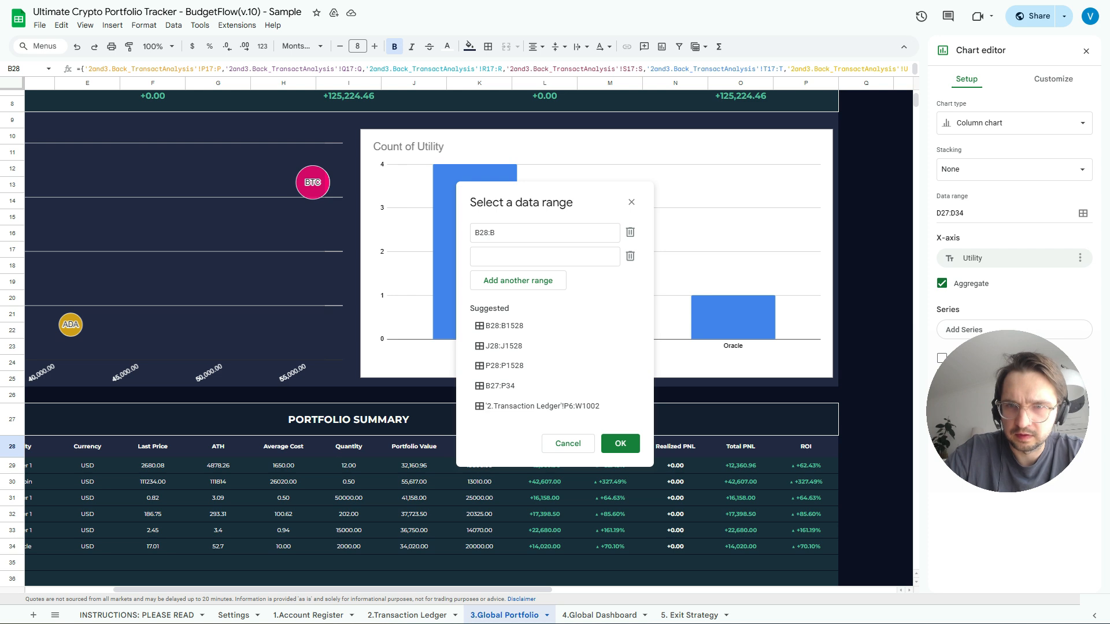
pyautogui.click(741, 447)
pyautogui.click(545, 257)
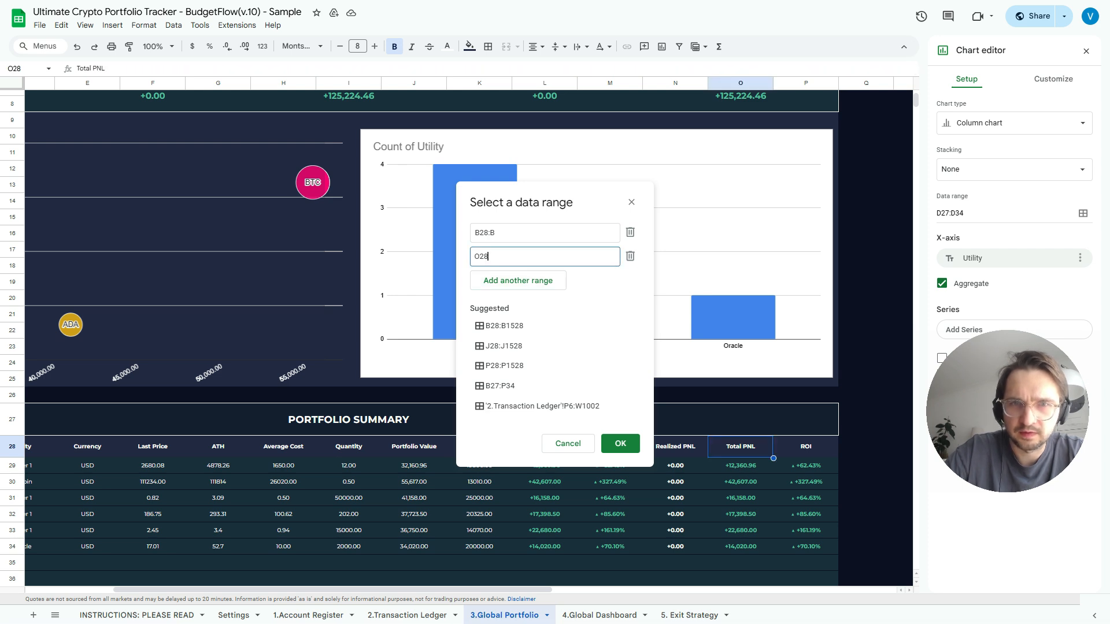
pyautogui.write(':O')
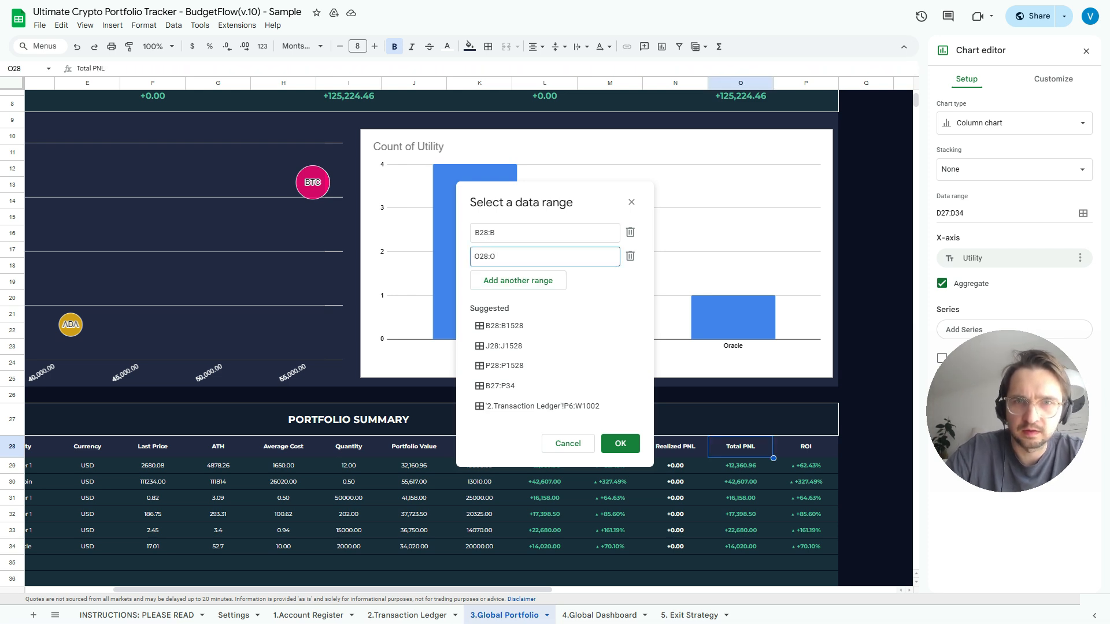
pyautogui.click(621, 444)
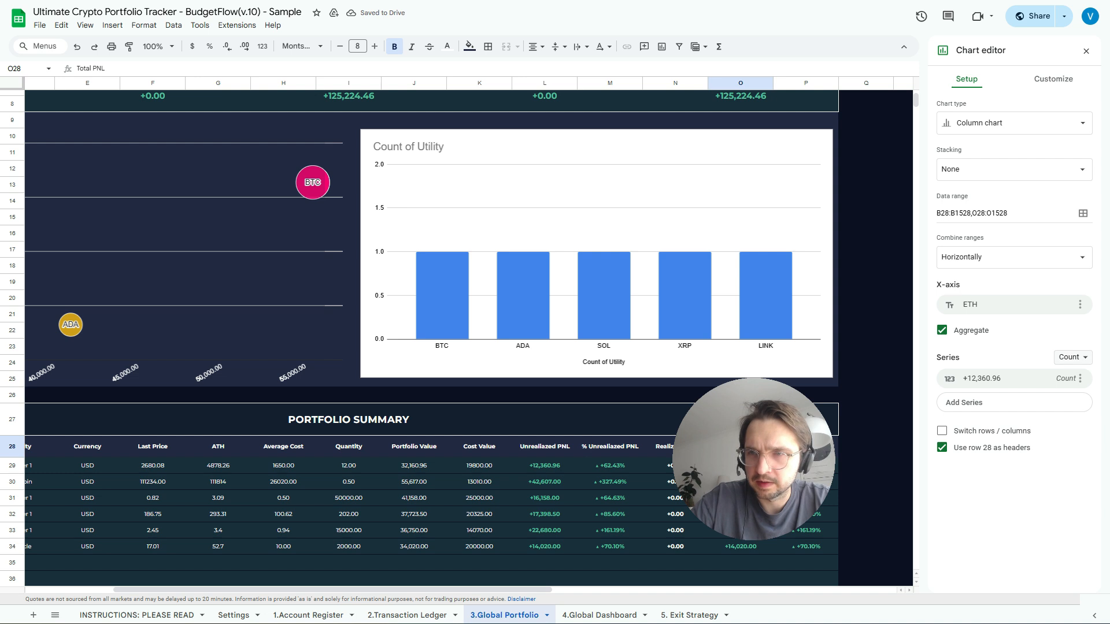
# Set the column chart series to Sum and turn off aggregation on its x-axis
pyautogui.click(1072, 357)
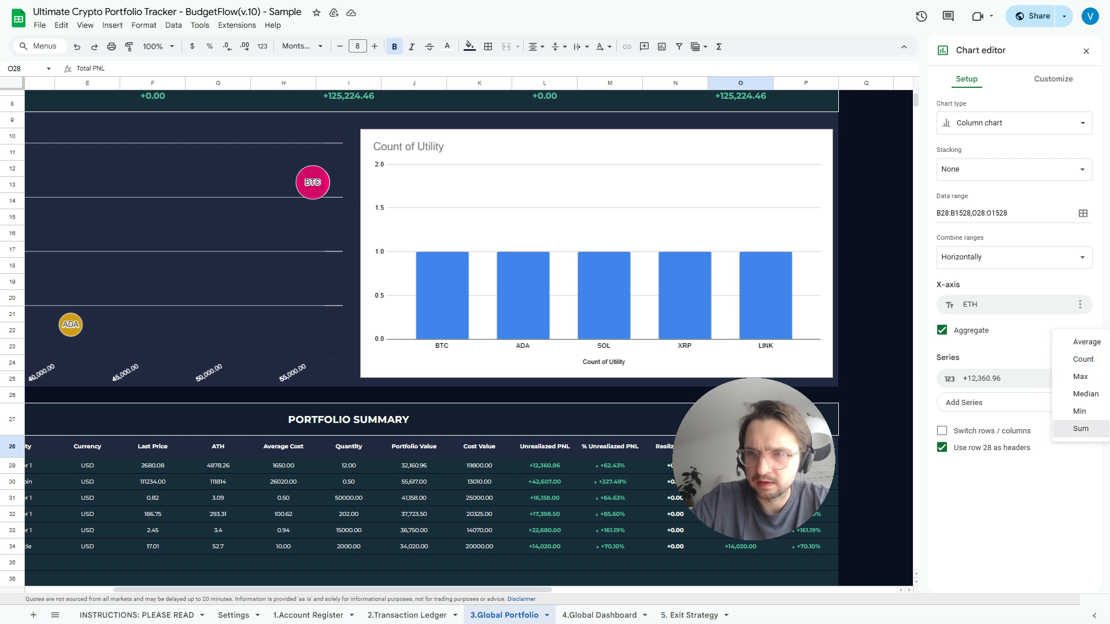
pyautogui.click(1080, 428)
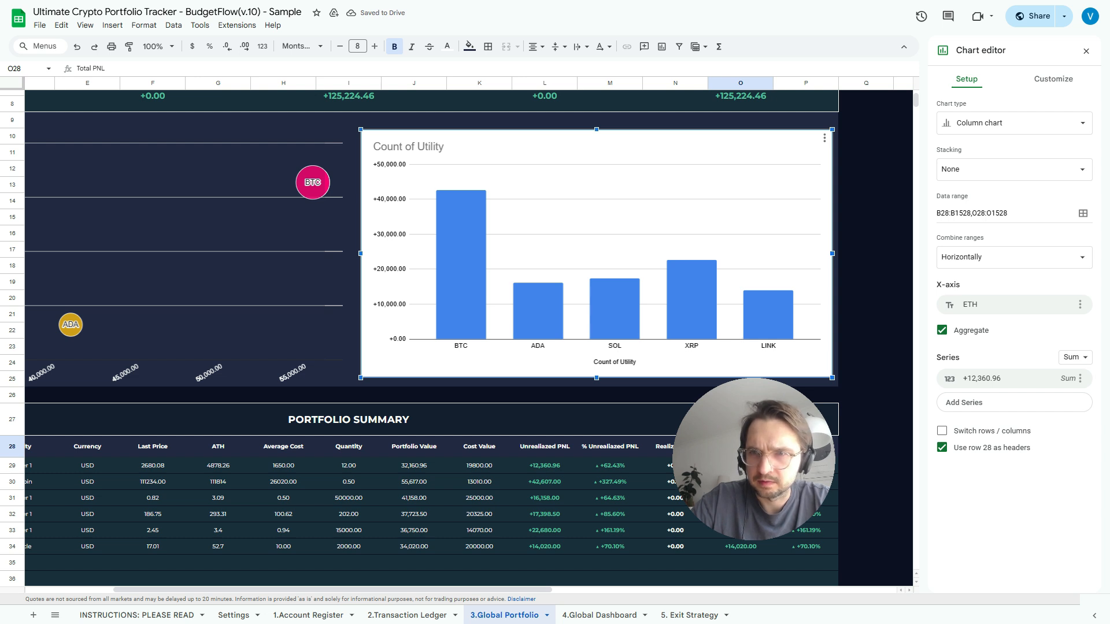
pyautogui.click(942, 330)
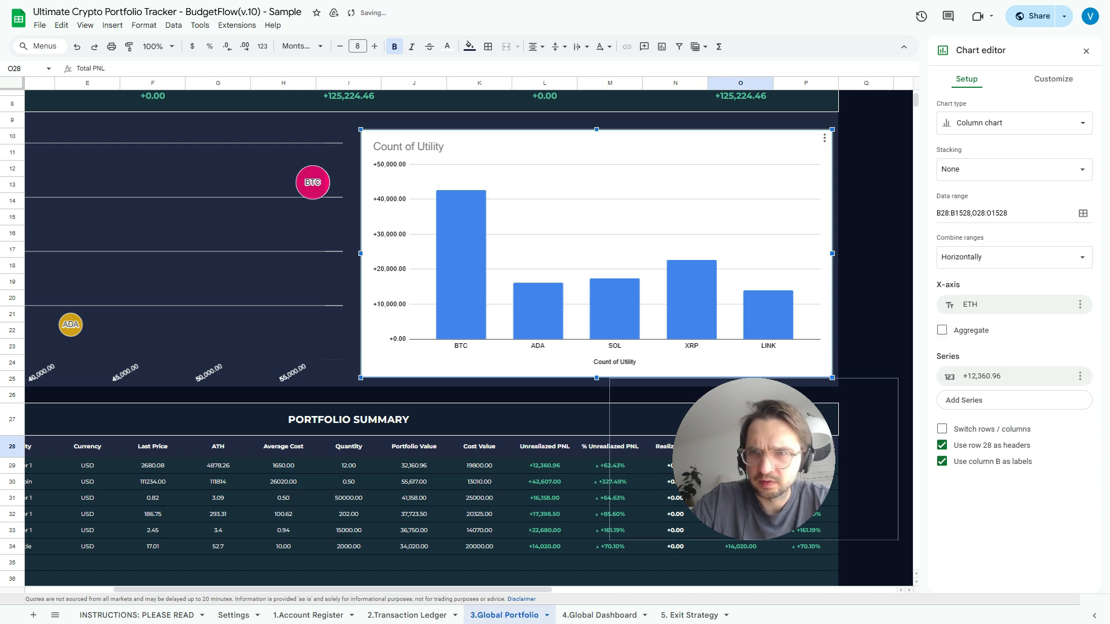
# Delete the column chart's horizontal axis title and its Count of Utility chart title
pyautogui.click(614, 362)
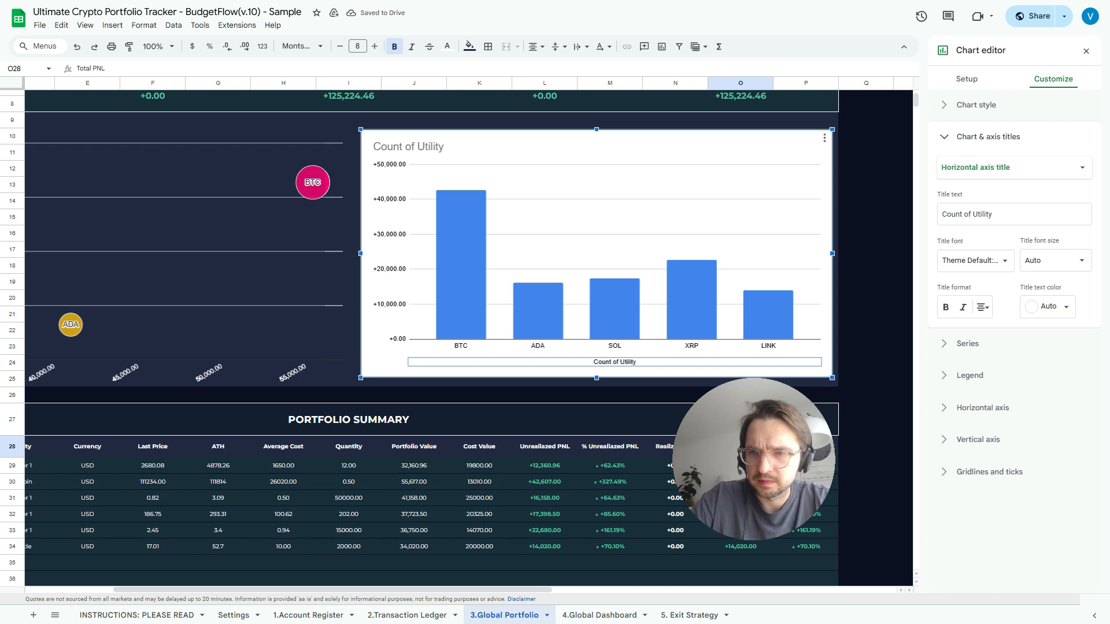
pyautogui.press('Delete')
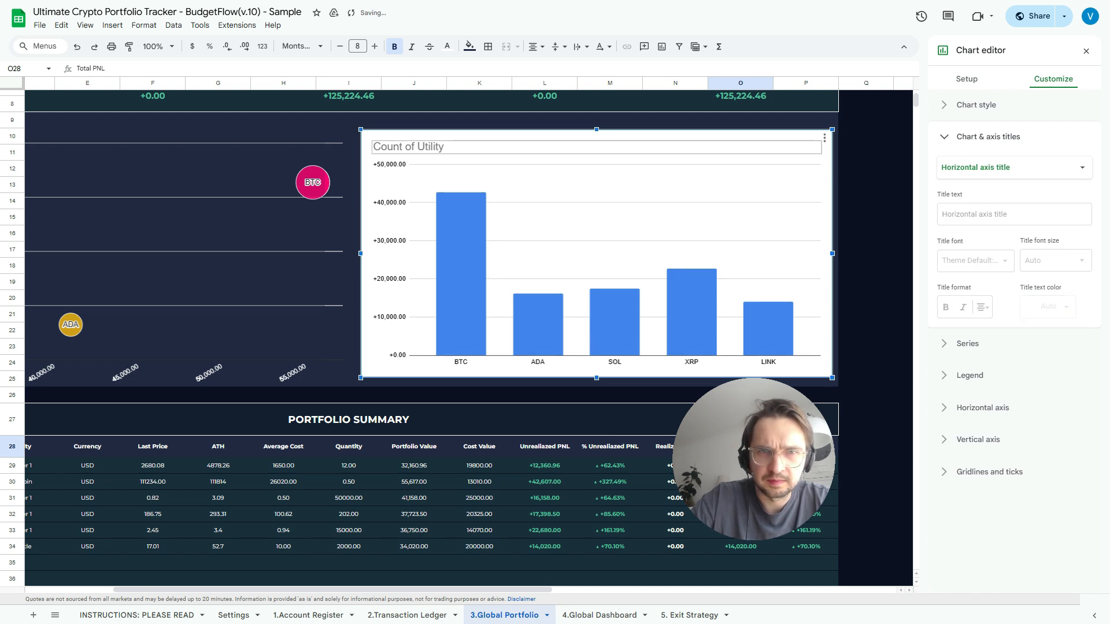
pyautogui.click(408, 147)
pyautogui.press('Delete')
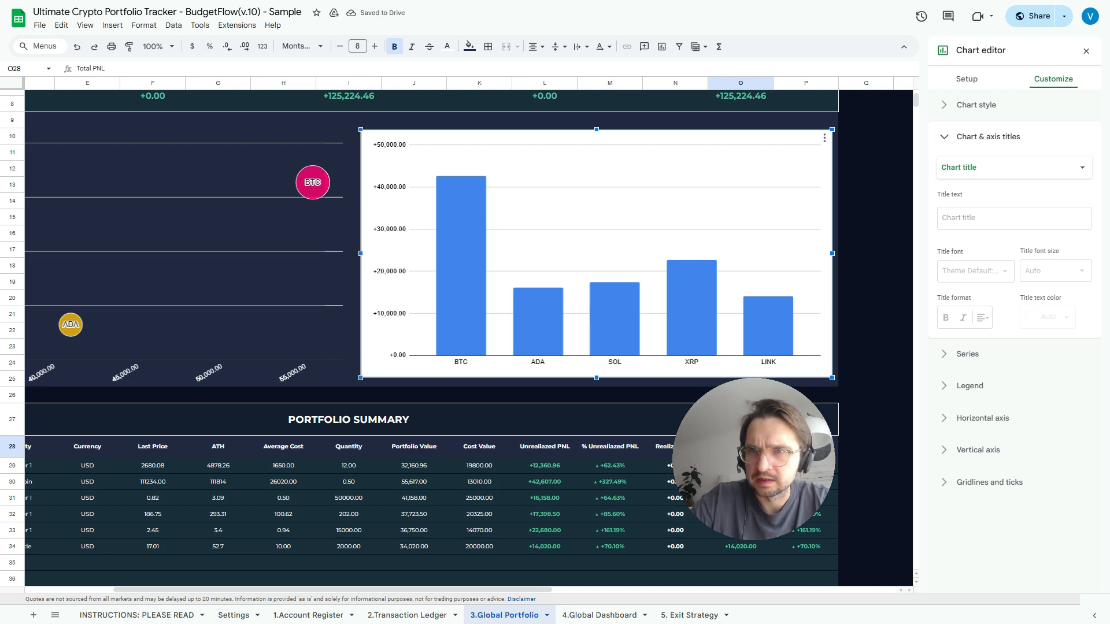
# Make the column chart's background transparent
pyautogui.click(976, 105)
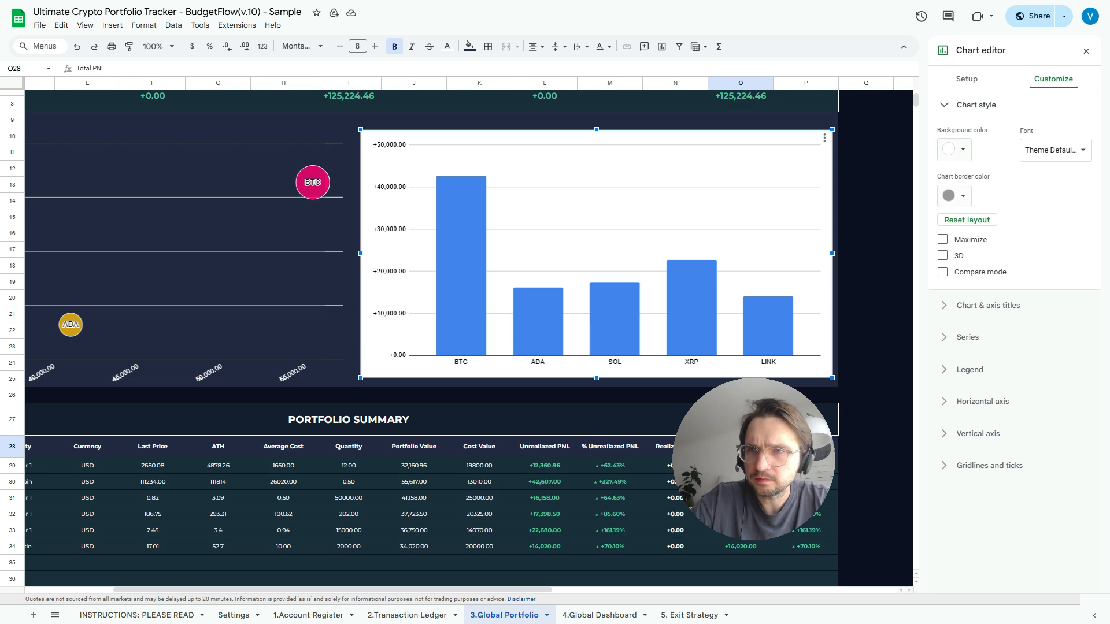
pyautogui.click(957, 149)
pyautogui.click(971, 177)
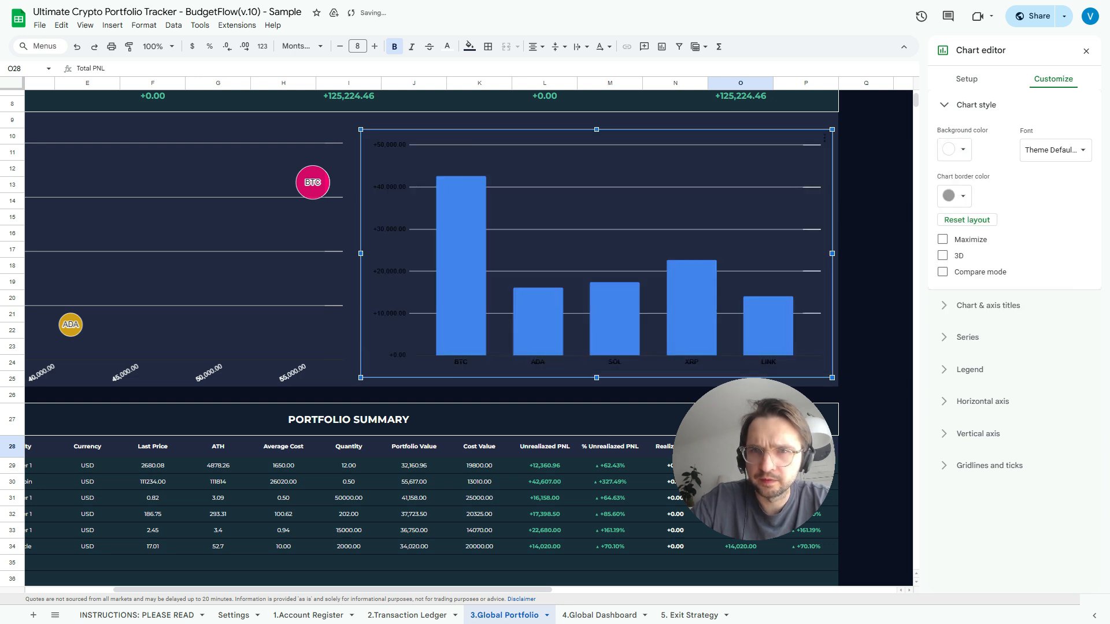
# Set the text color of the column chart's vertical axis labels to white
pyautogui.click(977, 434)
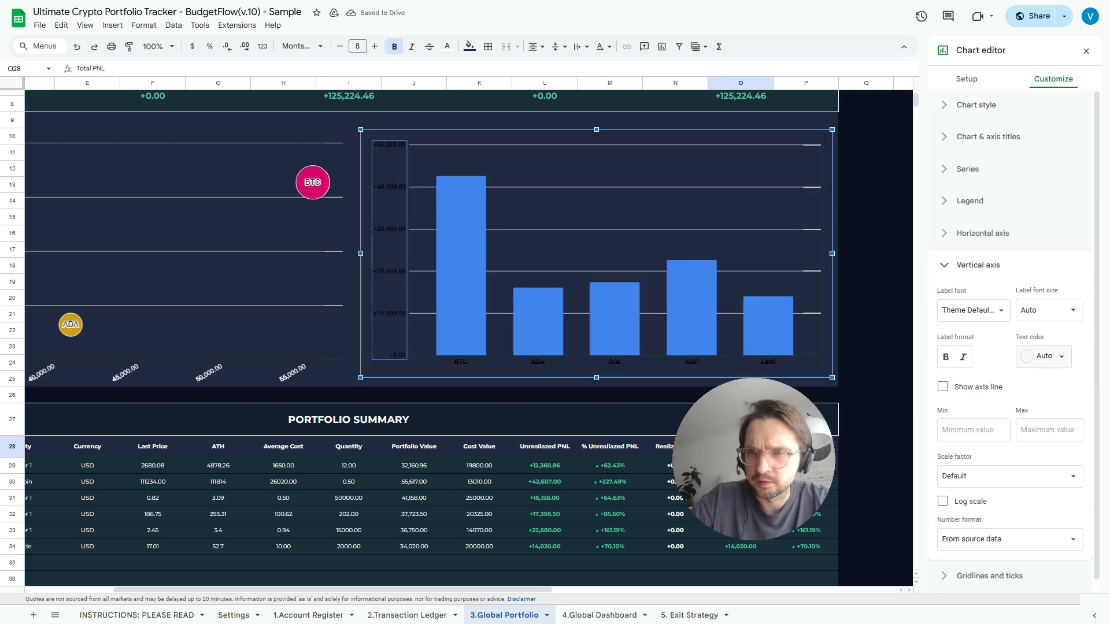
pyautogui.click(1043, 356)
pyautogui.click(1059, 397)
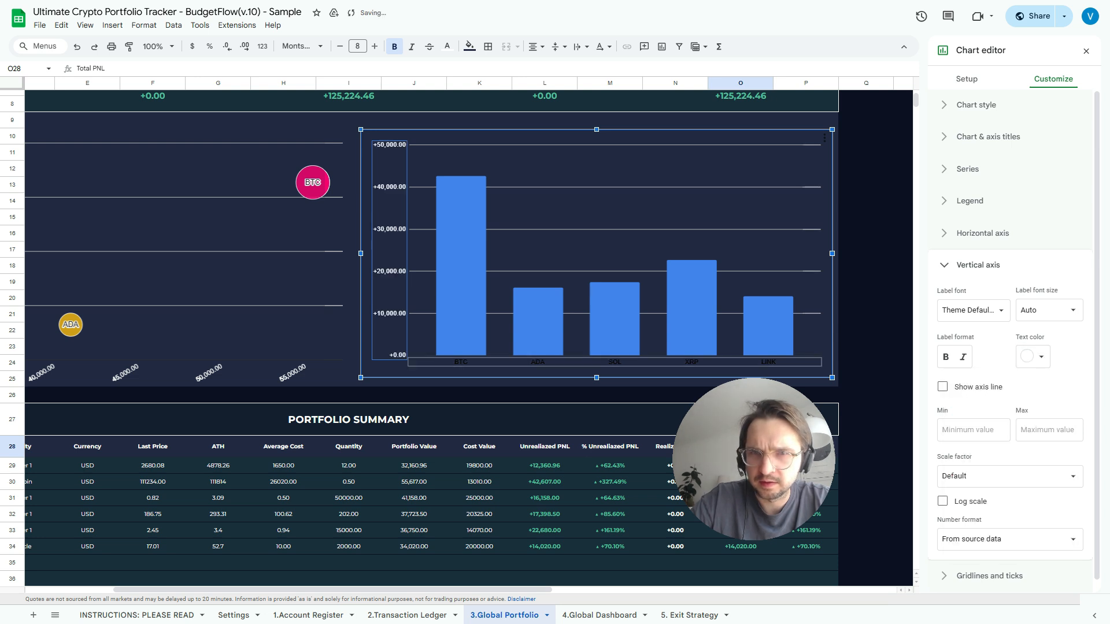
# Make the column chart's horizontal axis labels white and slant them 30°
pyautogui.click(982, 233)
pyautogui.click(1048, 324)
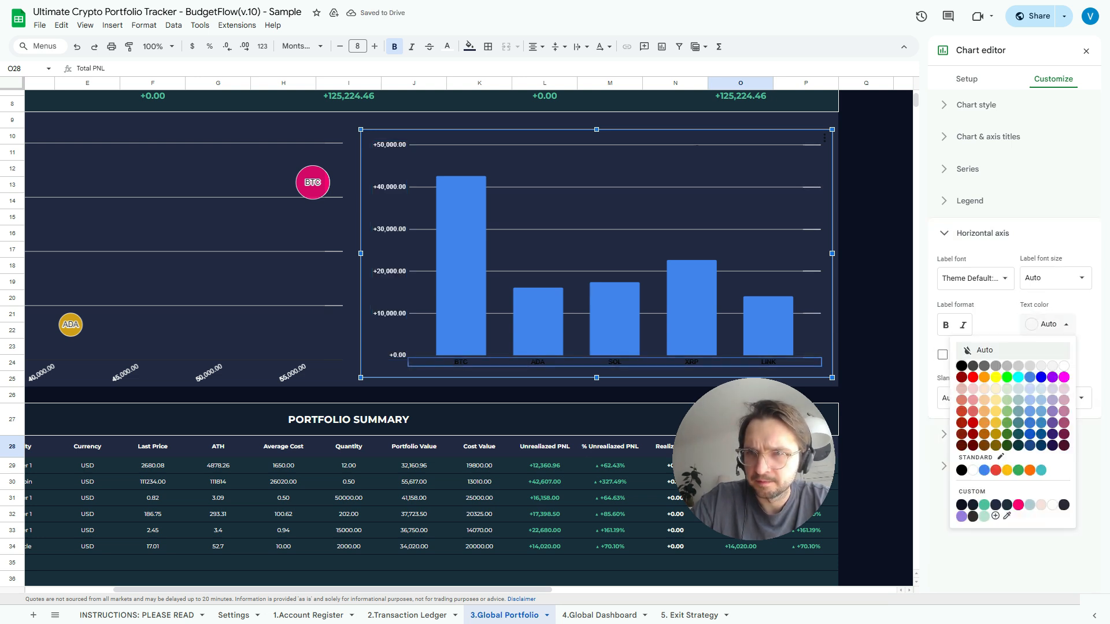
pyautogui.click(1062, 366)
pyautogui.click(1011, 398)
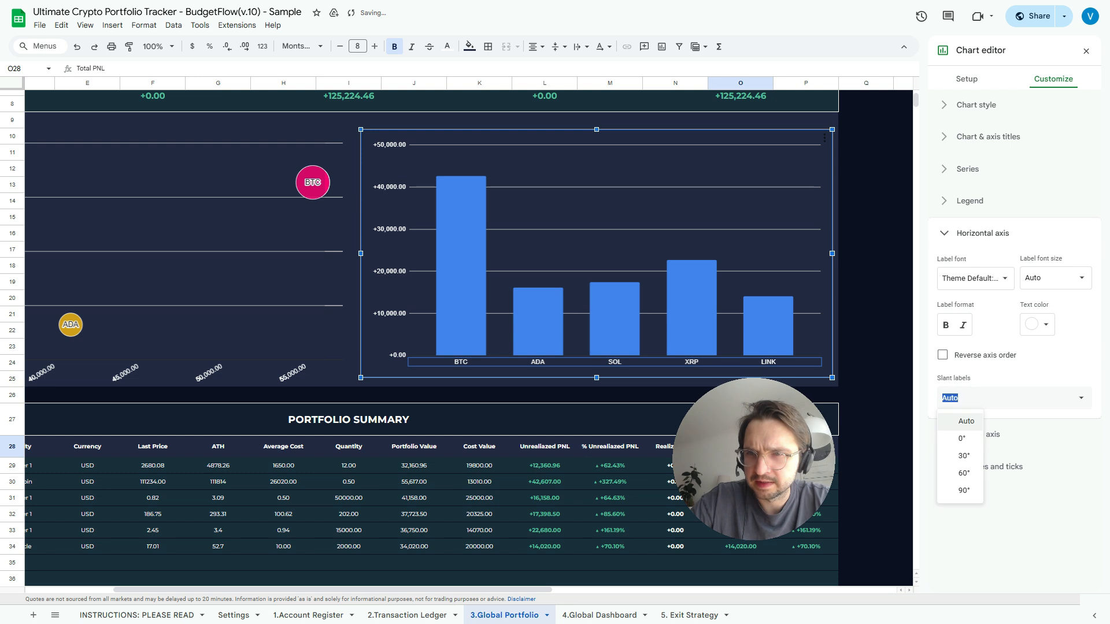
pyautogui.click(959, 457)
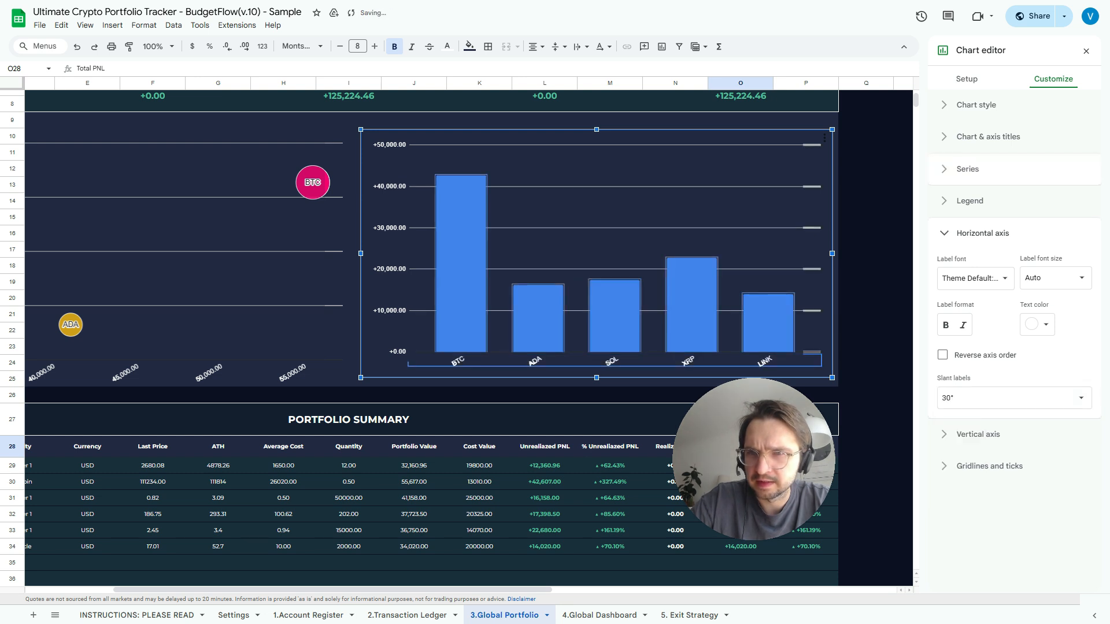
# Fill the column chart's bars with the custom green color and turn on their data labels
pyautogui.click(967, 169)
pyautogui.click(973, 270)
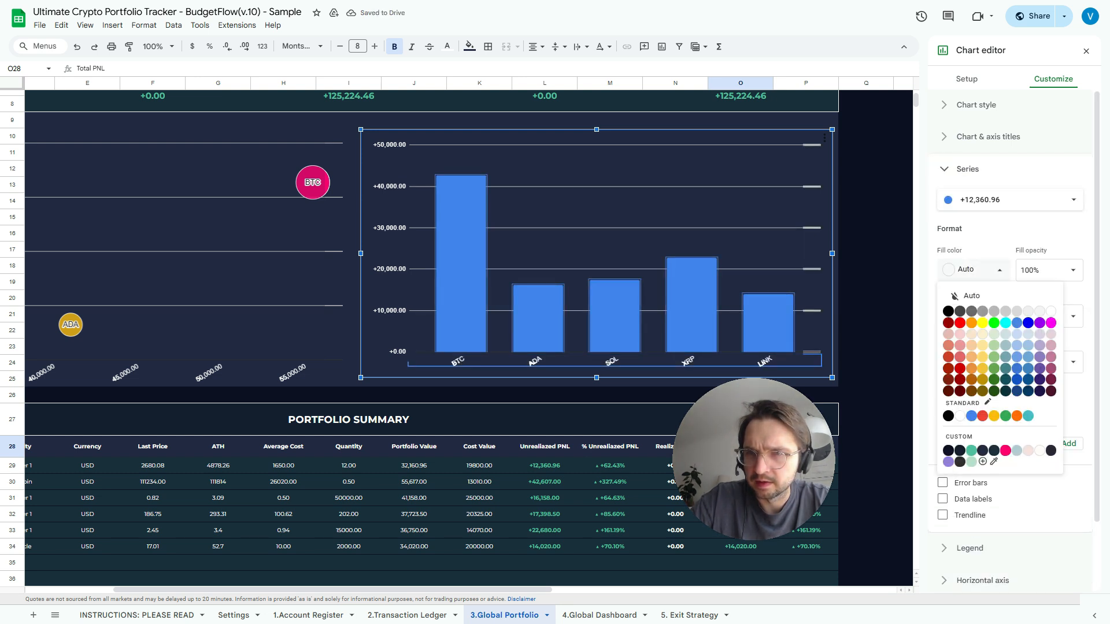
pyautogui.click(949, 416)
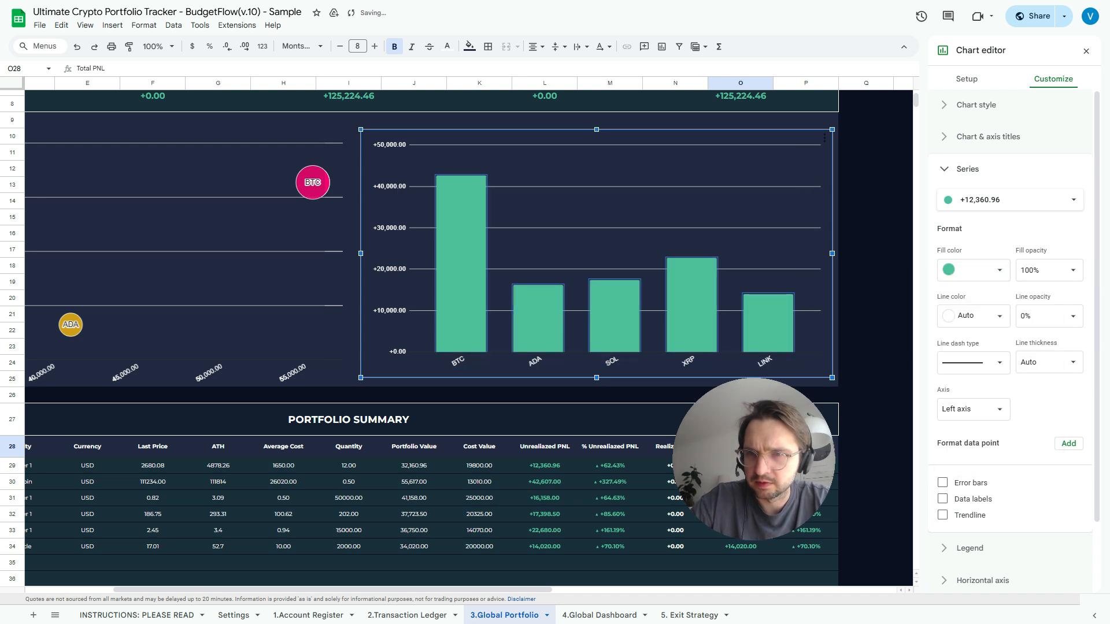
pyautogui.click(973, 269)
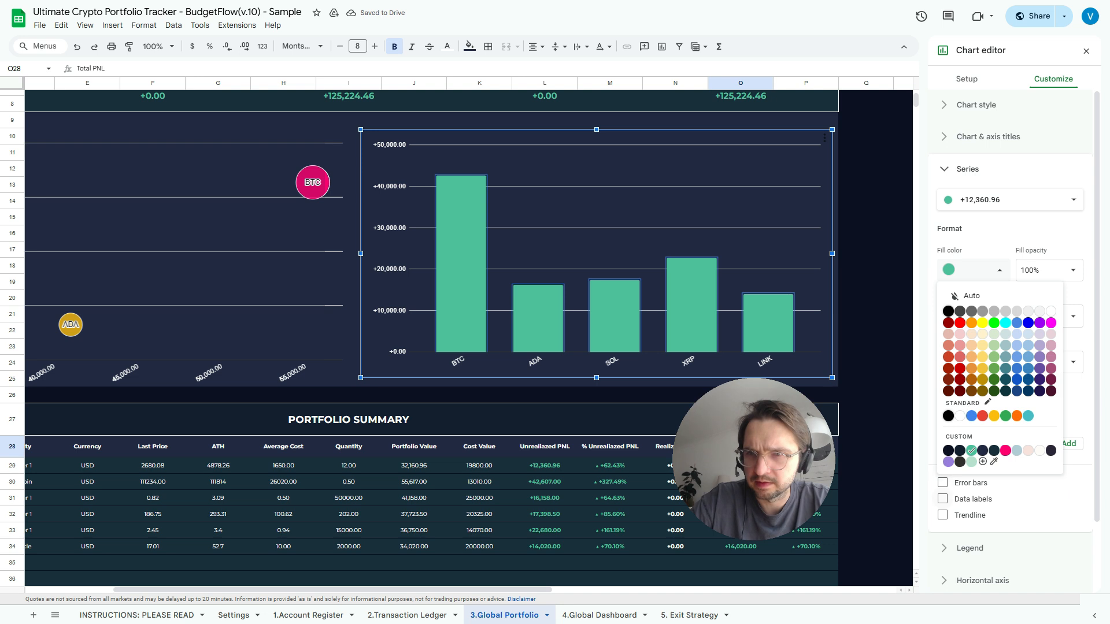
pyautogui.click(943, 498)
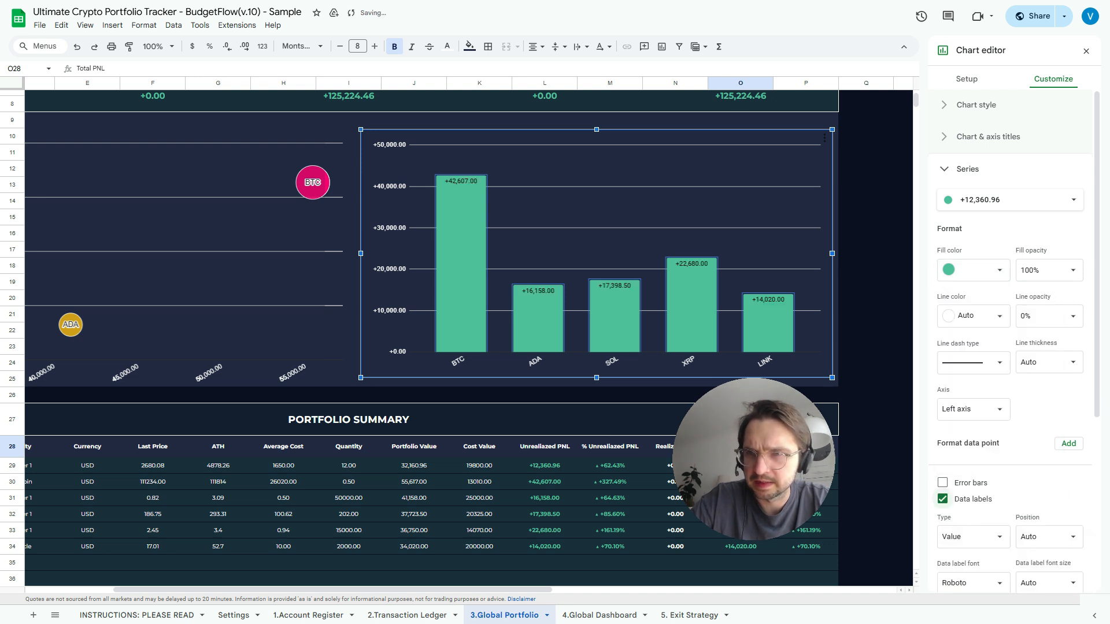
# Try the Outside end position for the column chart's data labels and restore the Auto position
pyautogui.scroll(-2, 1011, 347)
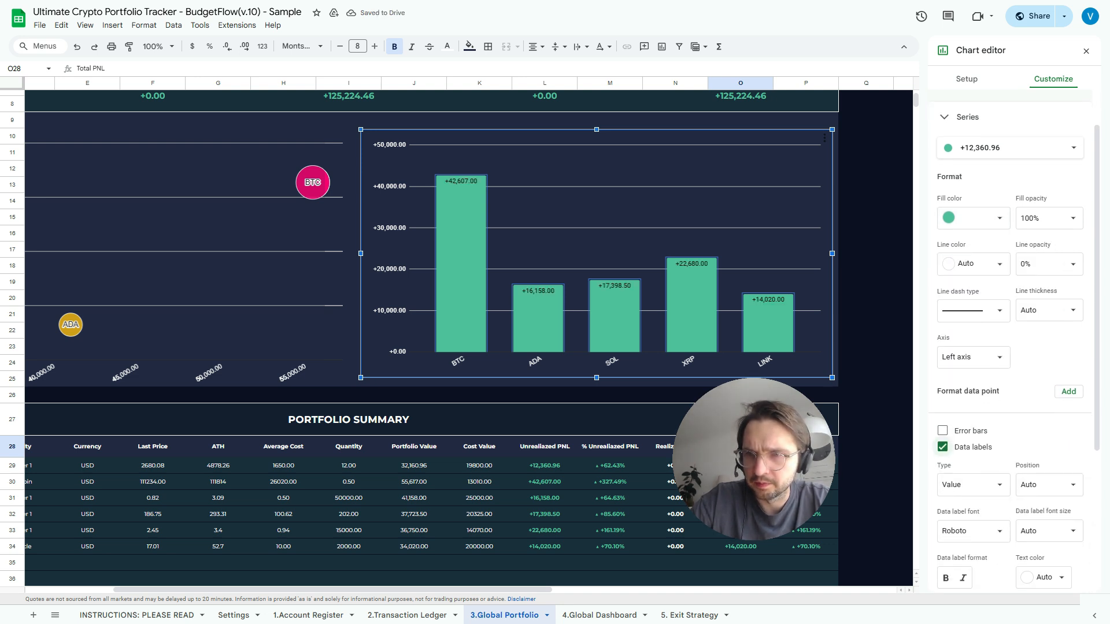
pyautogui.scroll(-3, 1040, 376)
pyautogui.click(1040, 371)
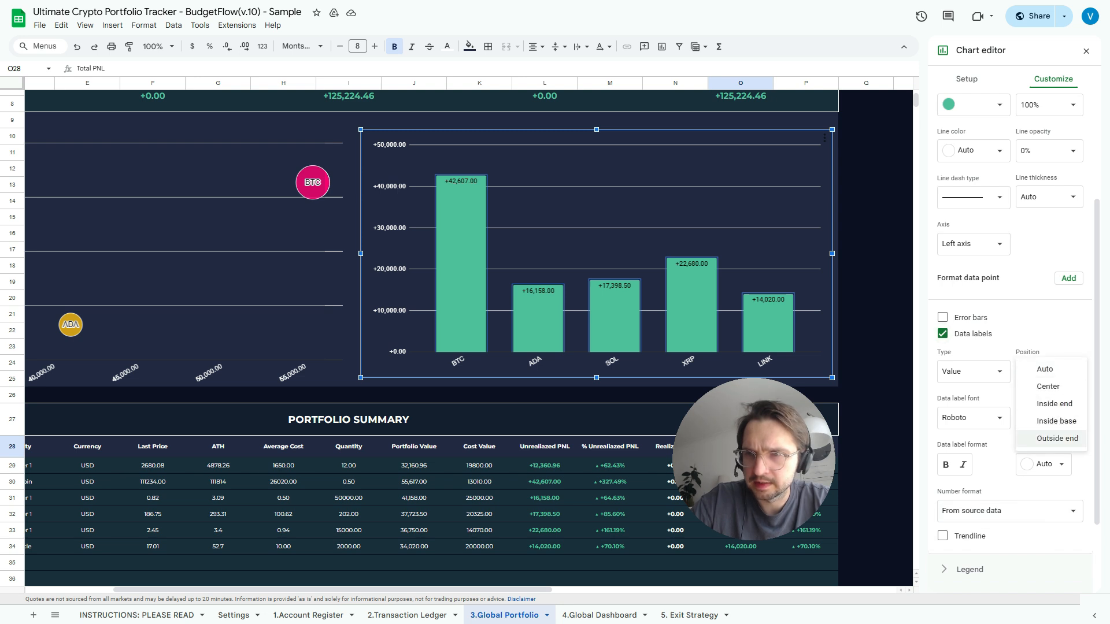
pyautogui.click(1057, 438)
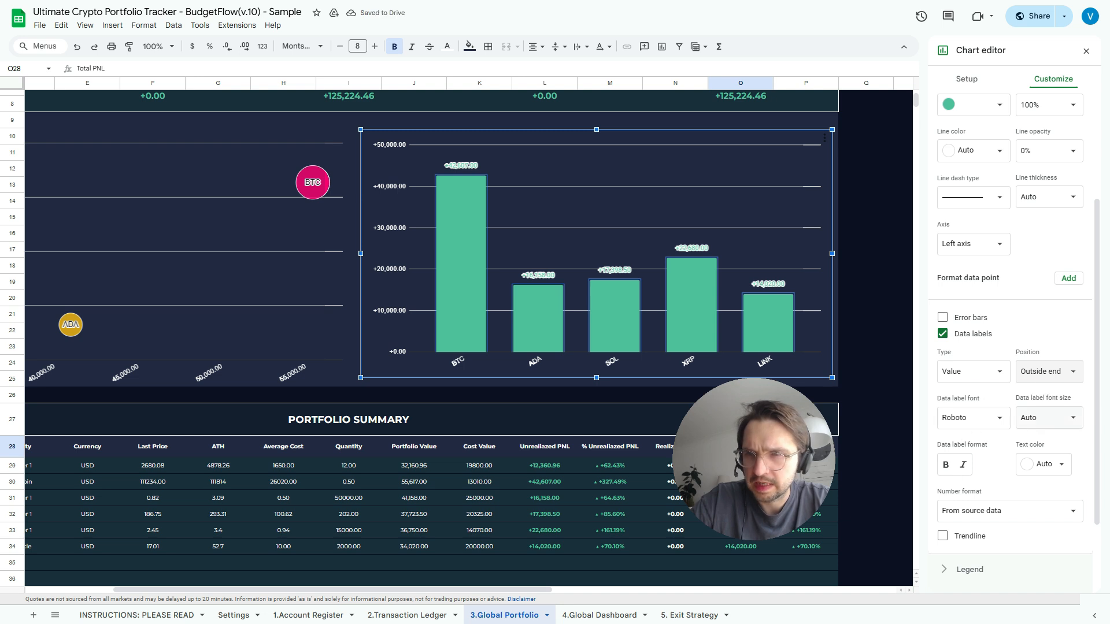
pyautogui.click(1046, 371)
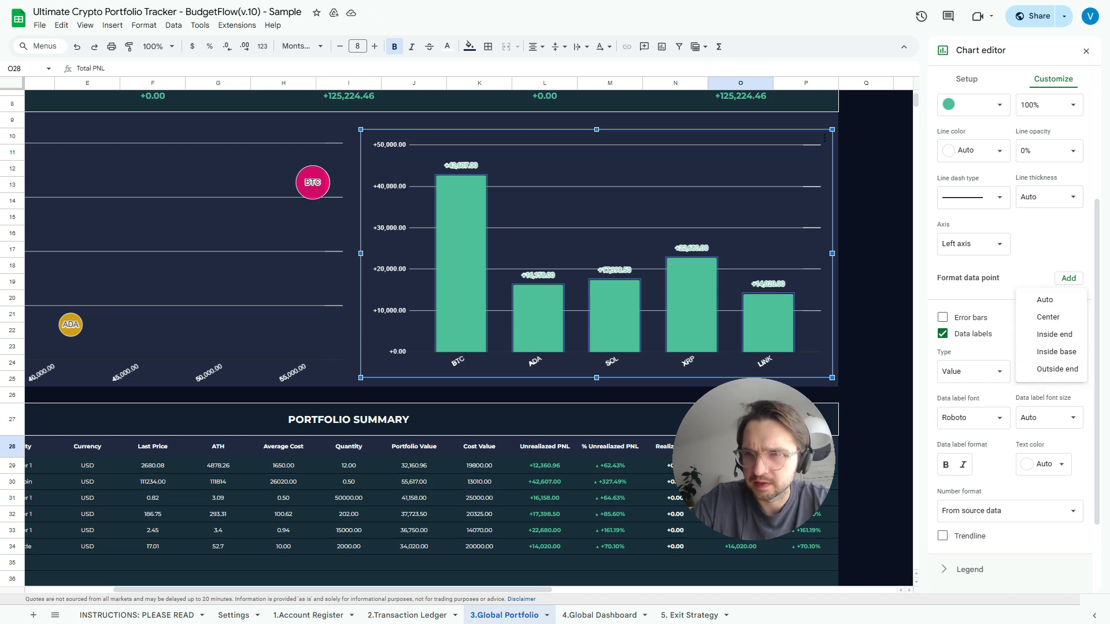
pyautogui.click(1045, 299)
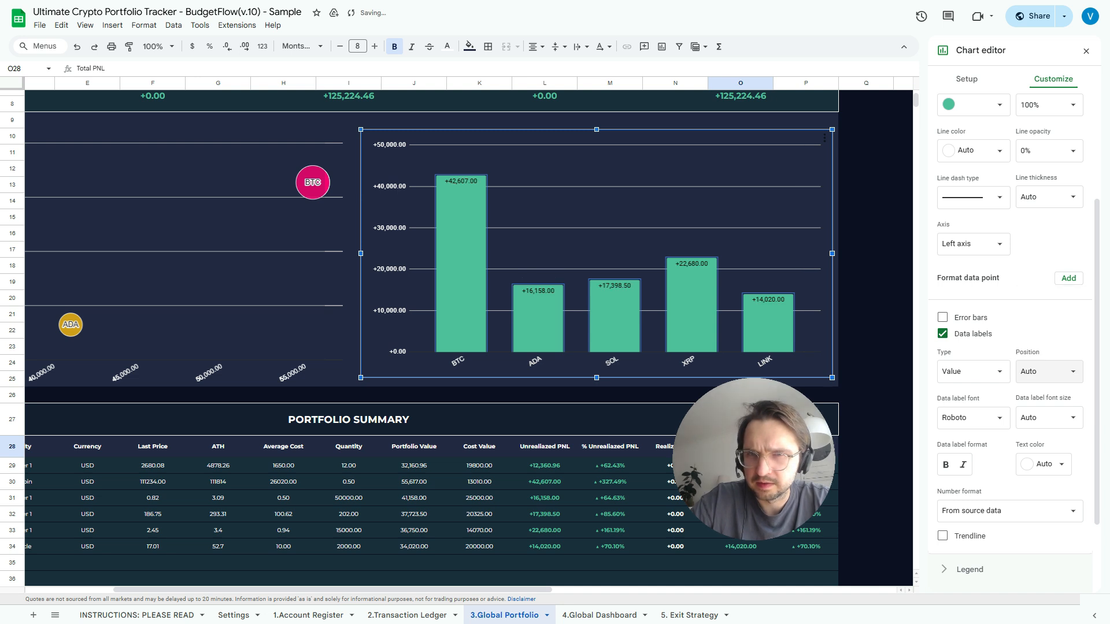
# Extend the column chart's lower edge to the bottom of row 25 and close the chart editor
pyautogui.hscroll(-3, 469, 313)
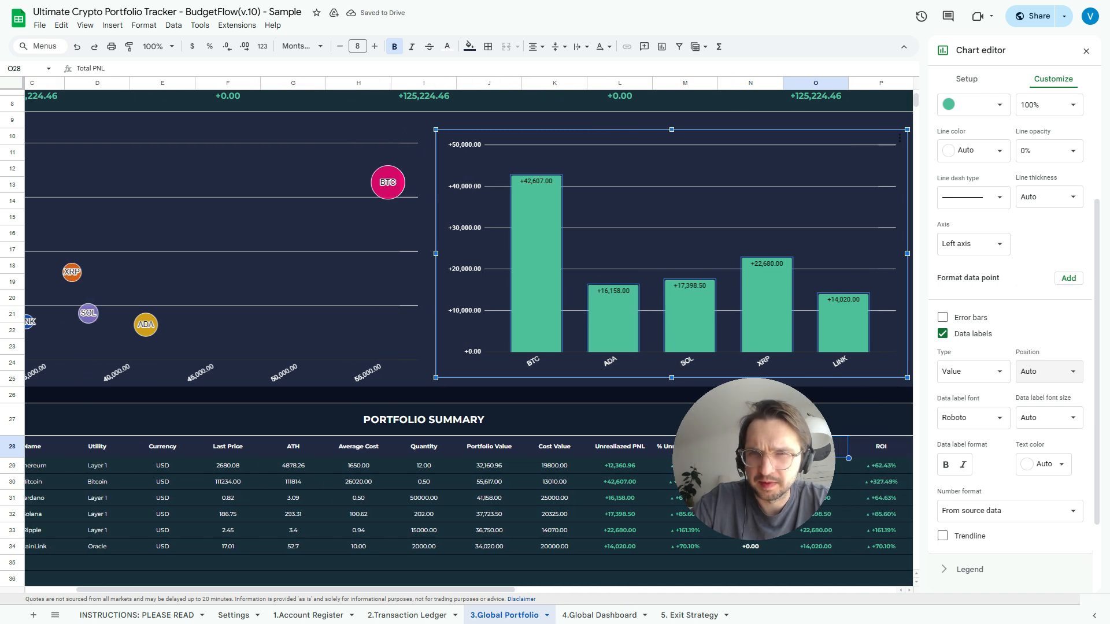
pyautogui.moveTo(679, 378); pyautogui.dragTo(680, 385)
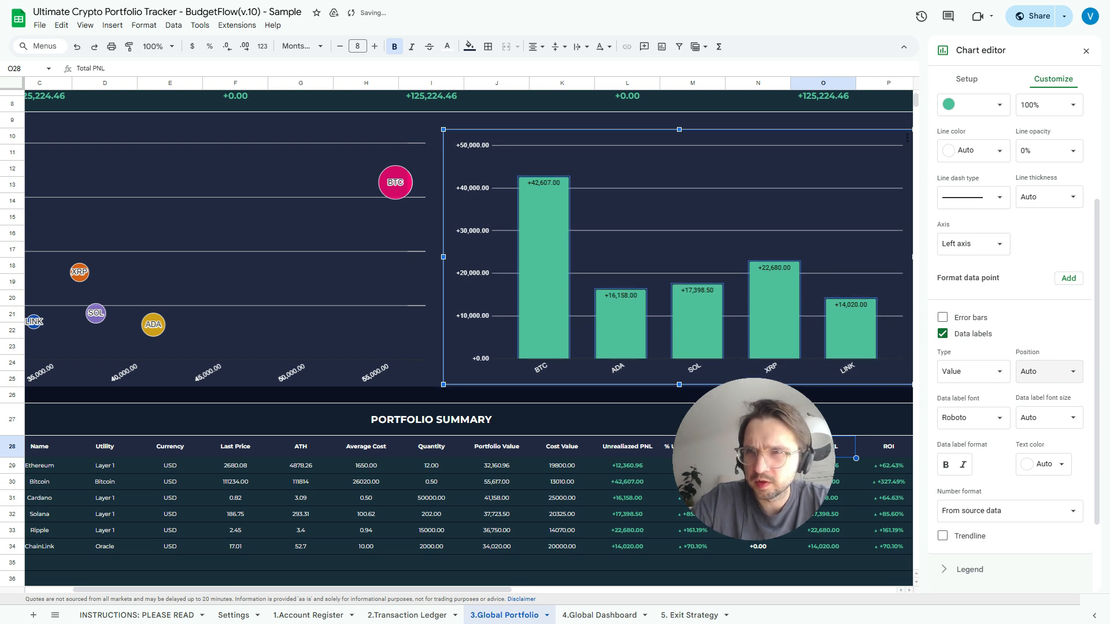
pyautogui.click(1086, 51)
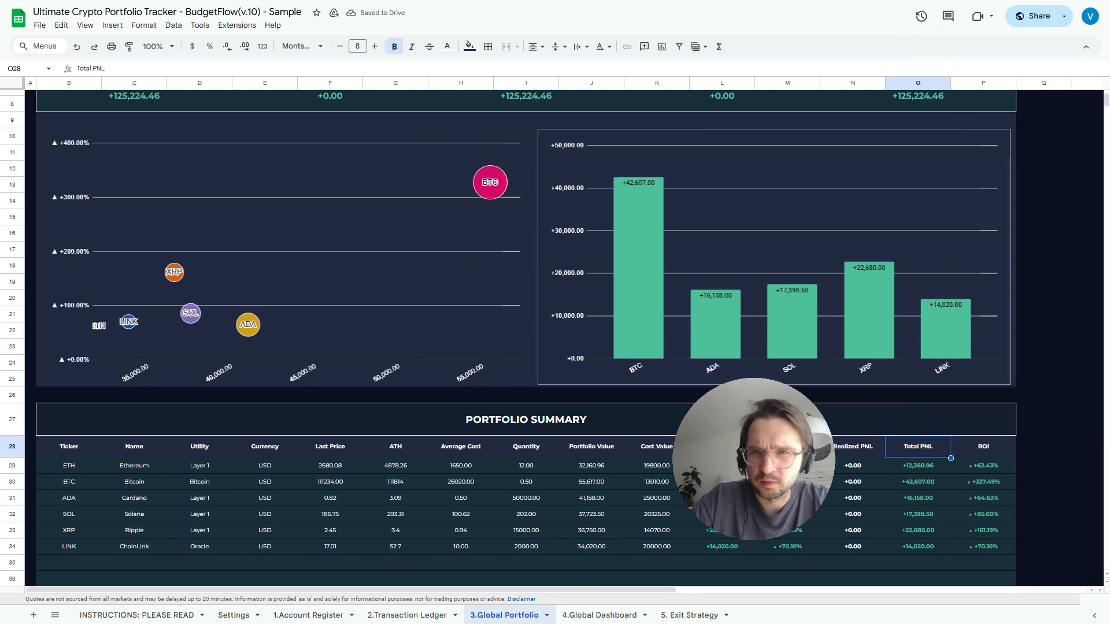
# Give the bubble chart a white border, shorten its lower edge to the bottom of row 25 and close the chart editor
pyautogui.doubleClick(1004, 308)
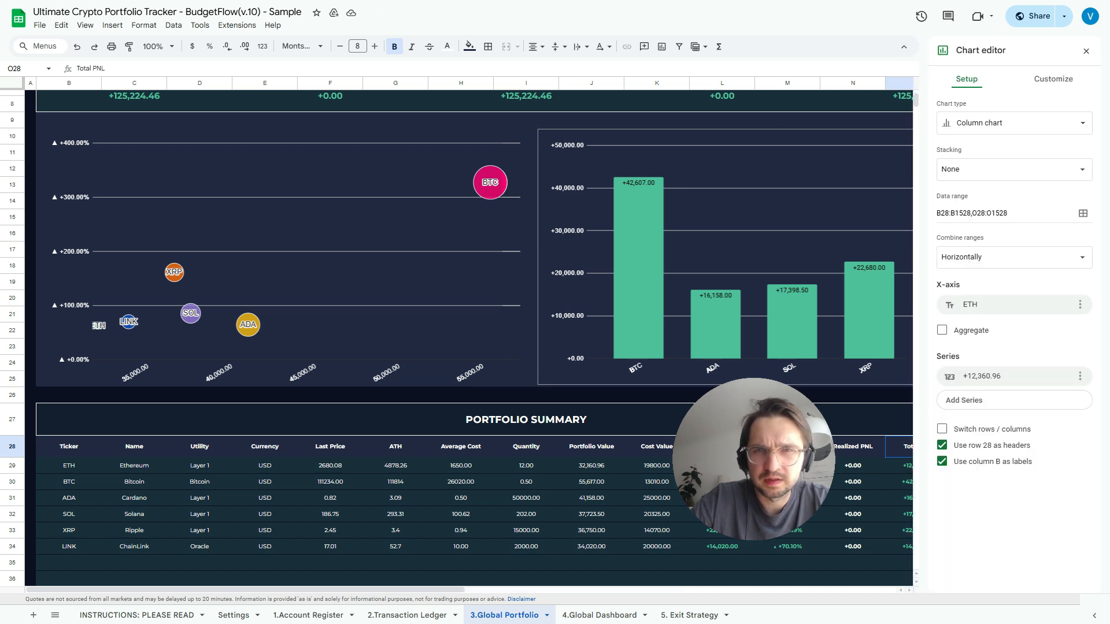
pyautogui.click(341, 231)
pyautogui.click(1053, 78)
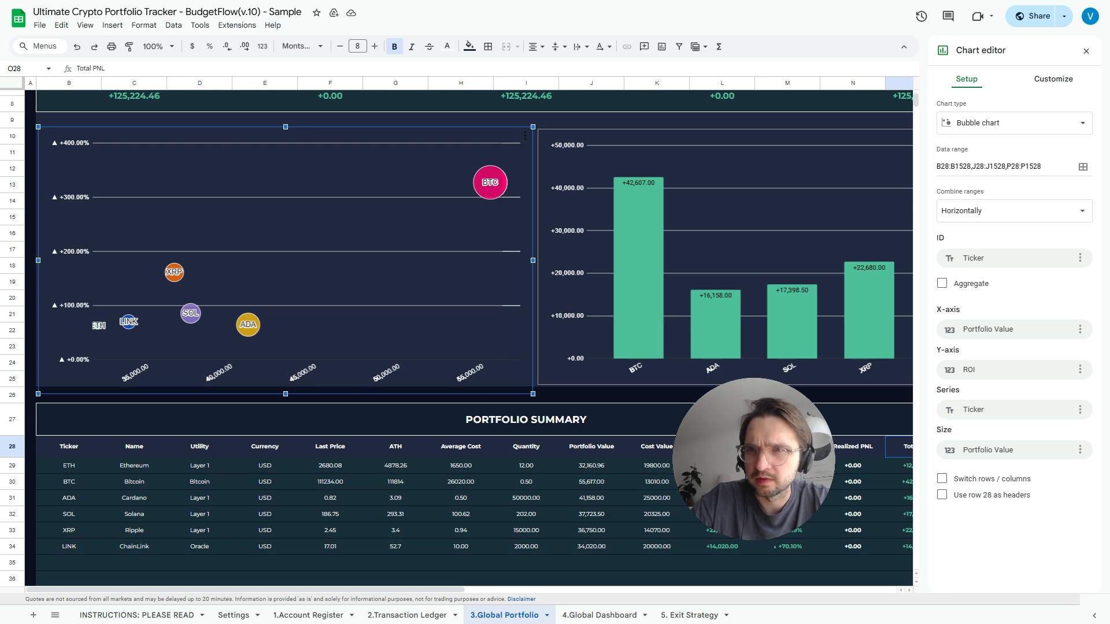
pyautogui.click(976, 105)
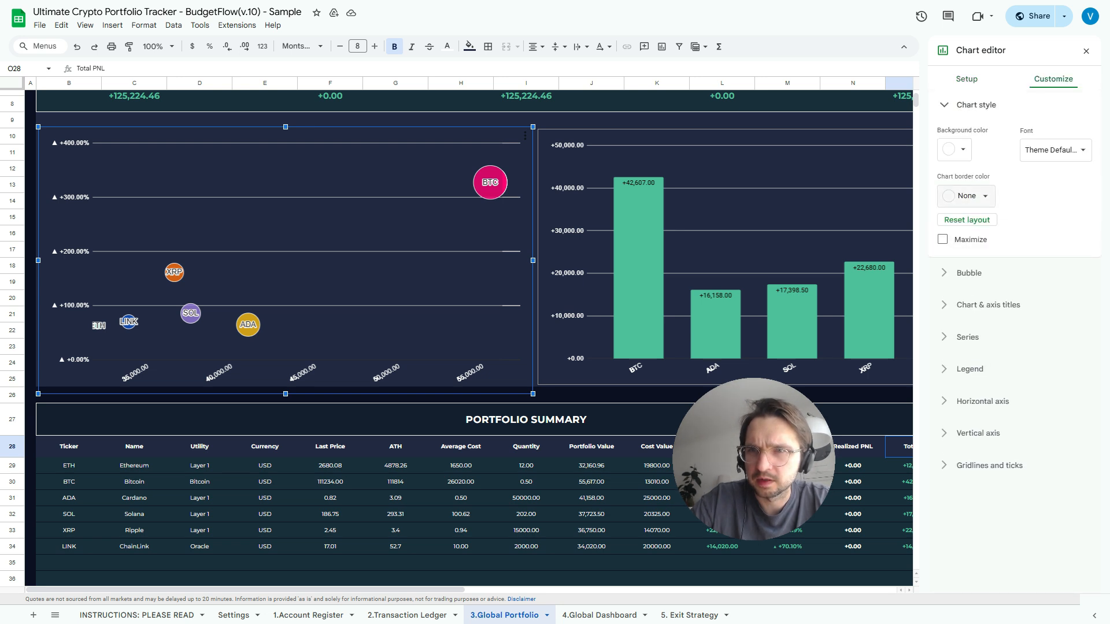
pyautogui.click(965, 196)
pyautogui.click(1040, 237)
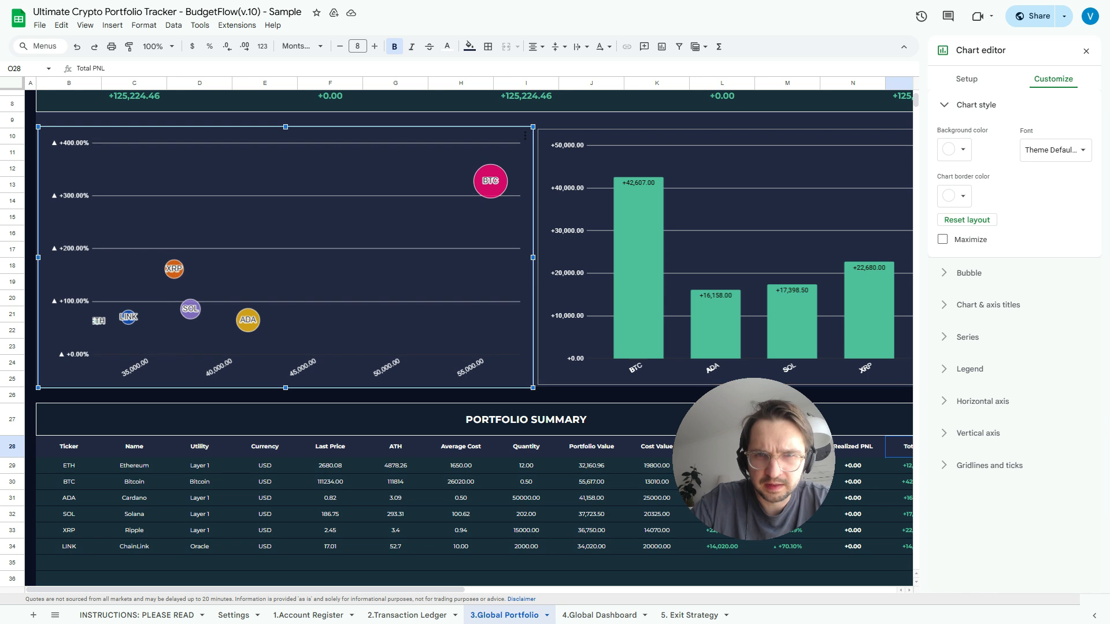
pyautogui.moveTo(286, 388); pyautogui.dragTo(286, 384)
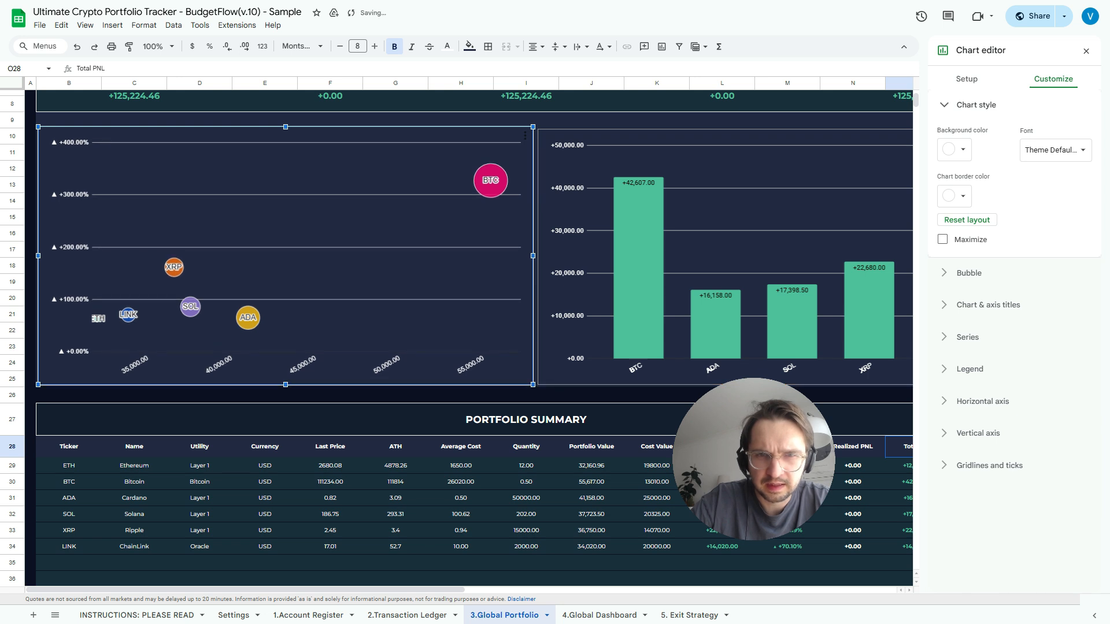
pyautogui.click(395, 395)
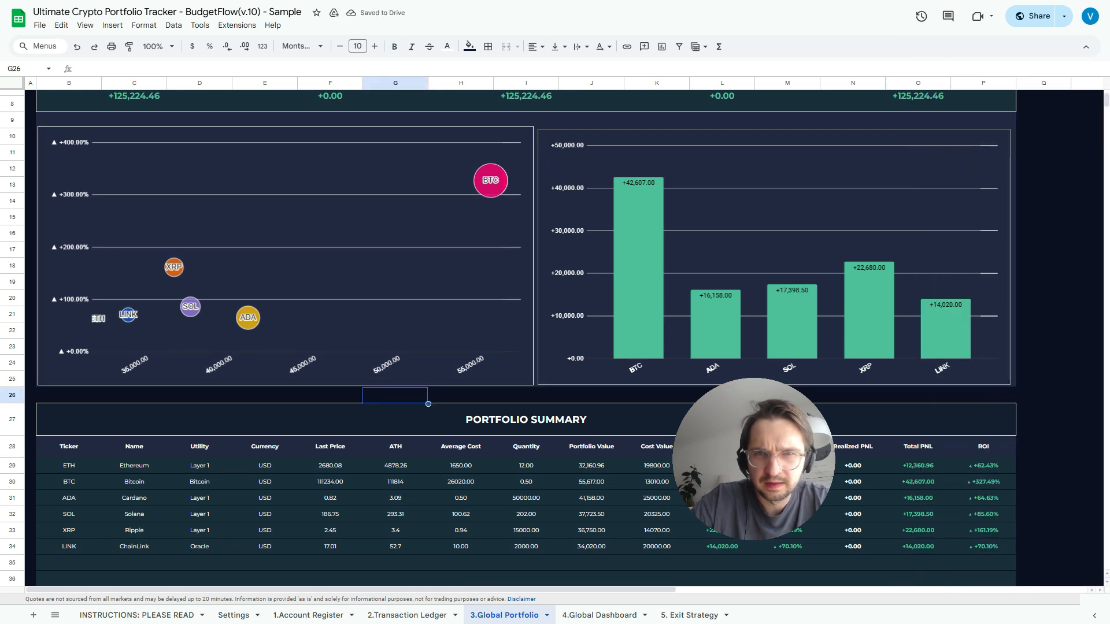
# Give the column chart a white border, raise its upper edge level with the bubble chart's and close the chart editor
pyautogui.doubleClick(774, 208)
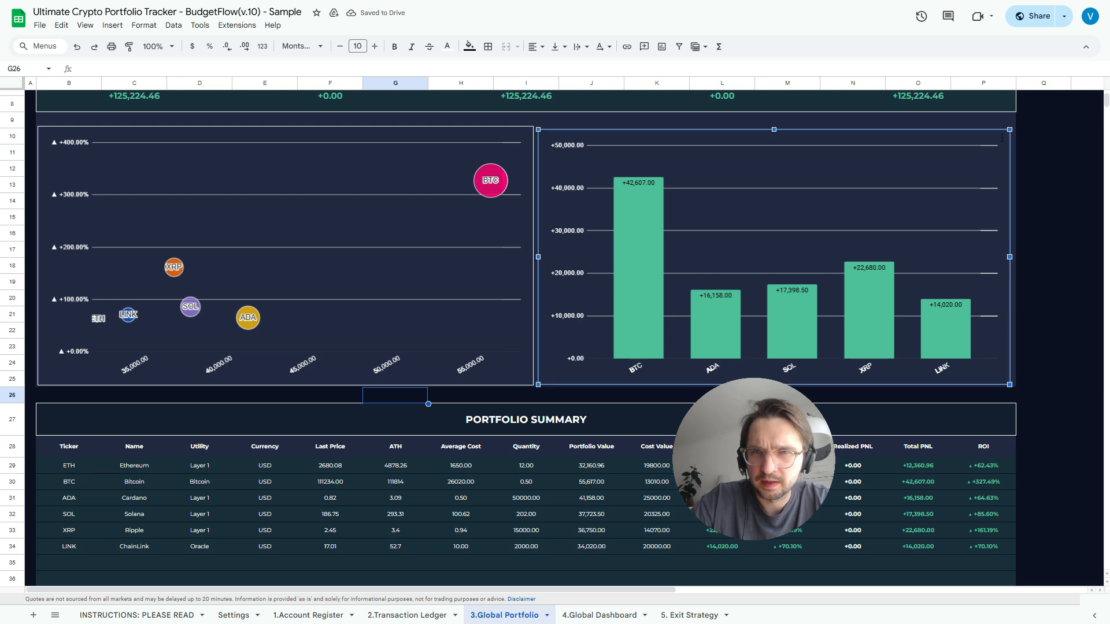
pyautogui.click(1053, 79)
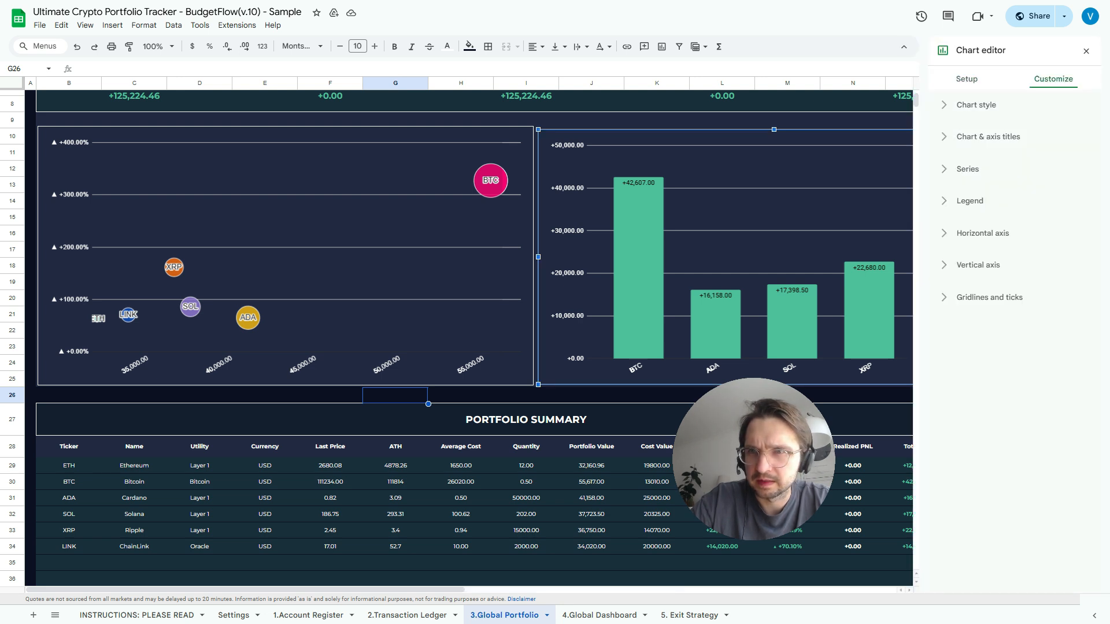
pyautogui.click(976, 105)
pyautogui.click(955, 196)
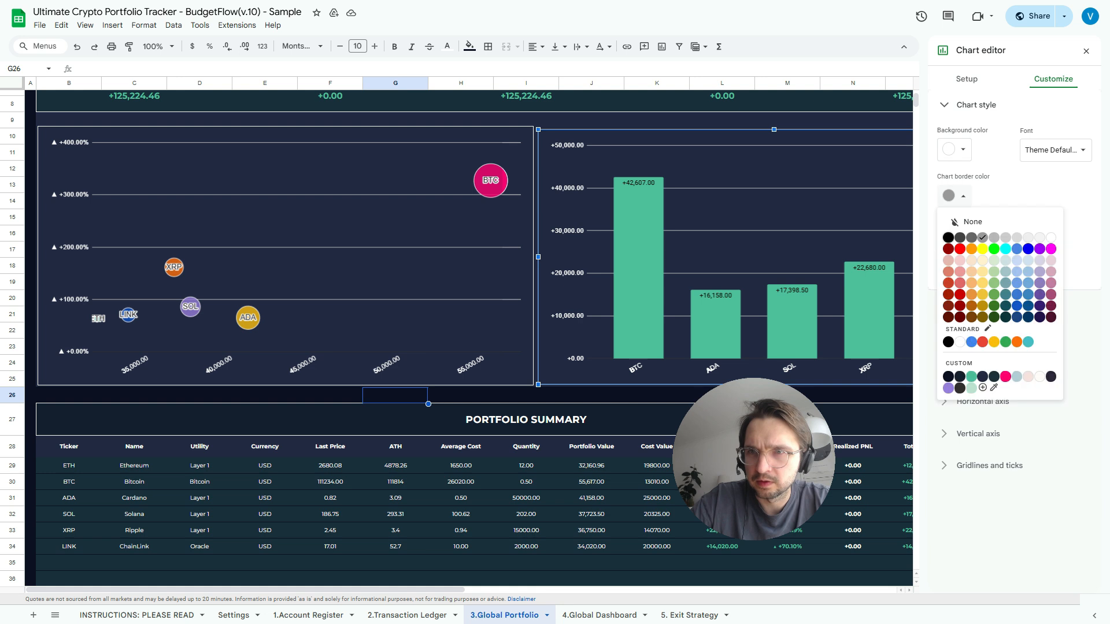
pyautogui.click(972, 222)
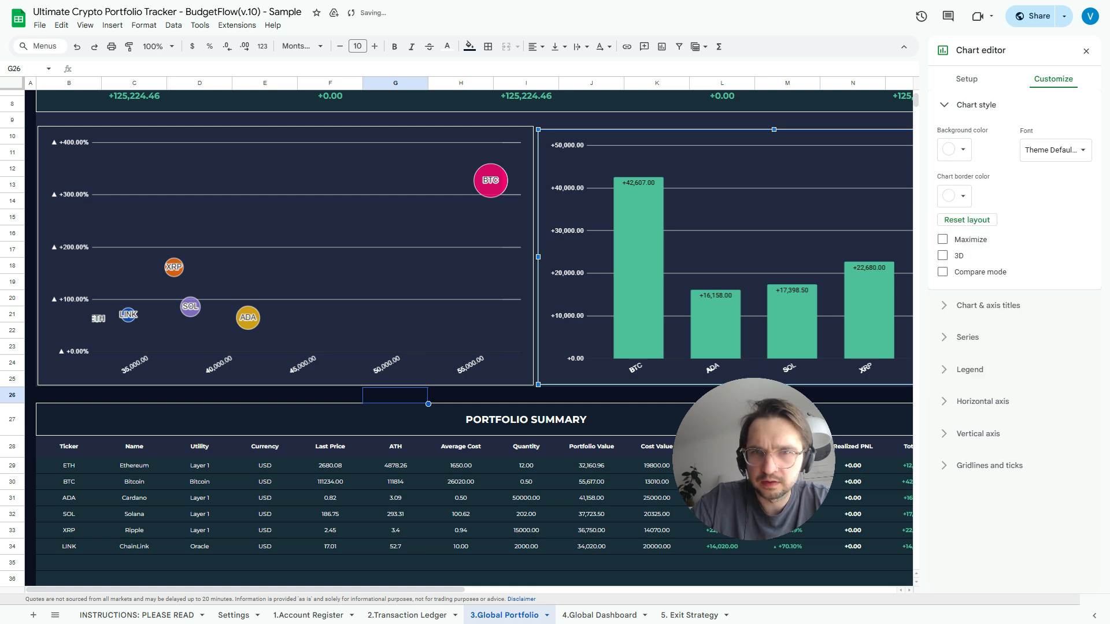
pyautogui.click(346, 222)
pyautogui.click(687, 231)
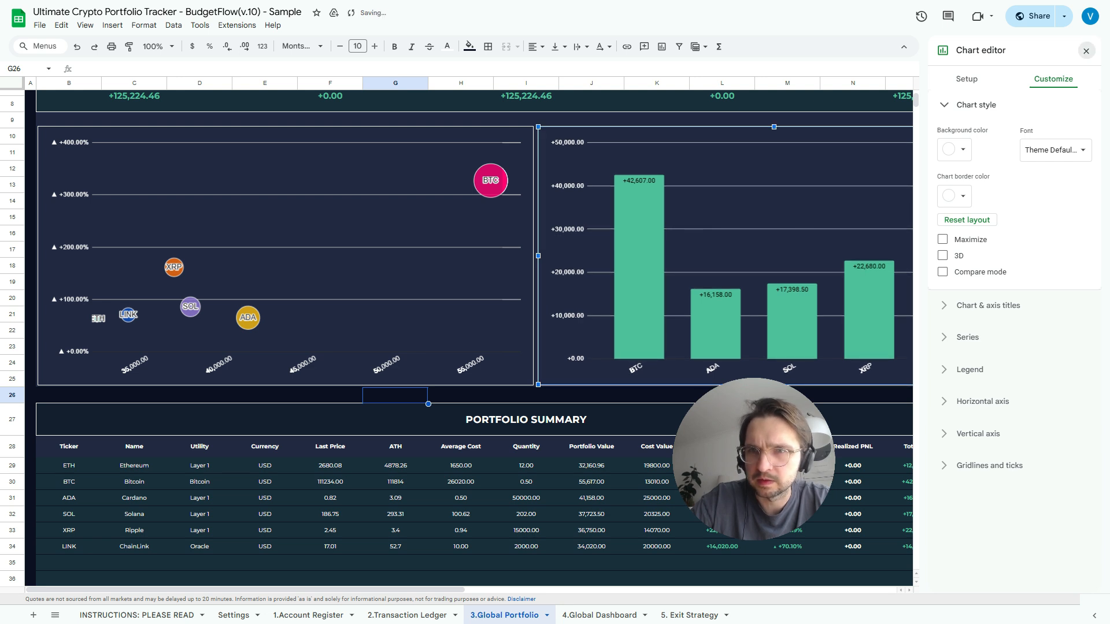
pyautogui.click(1086, 51)
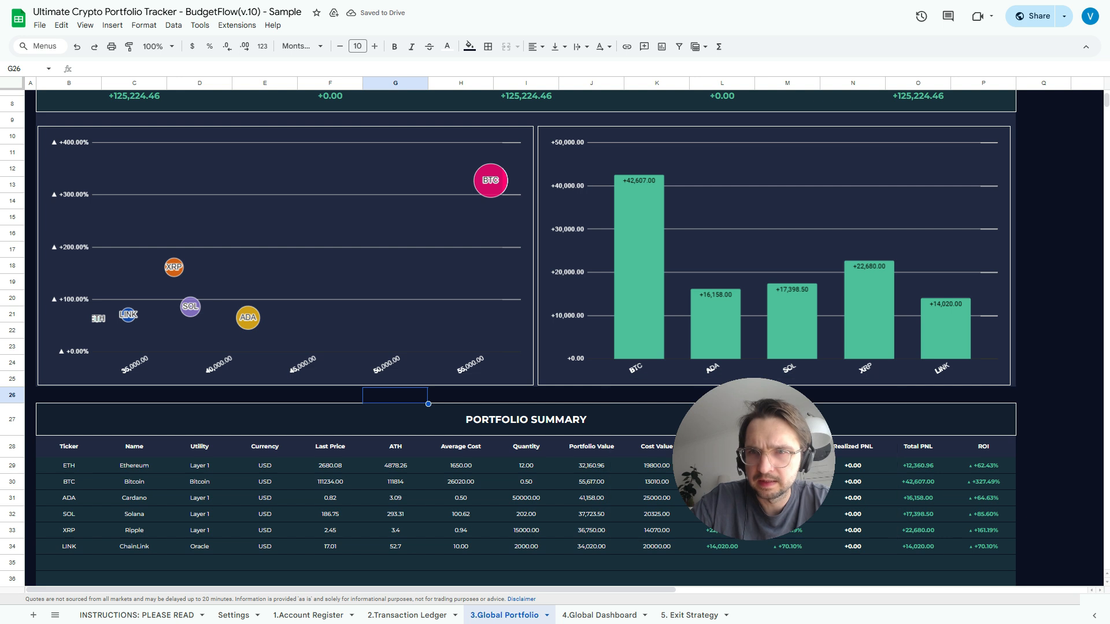
# Review both bordered charts together with the totals above and the Portfolio Summary table below
pyautogui.scroll(-1, 525, 339)
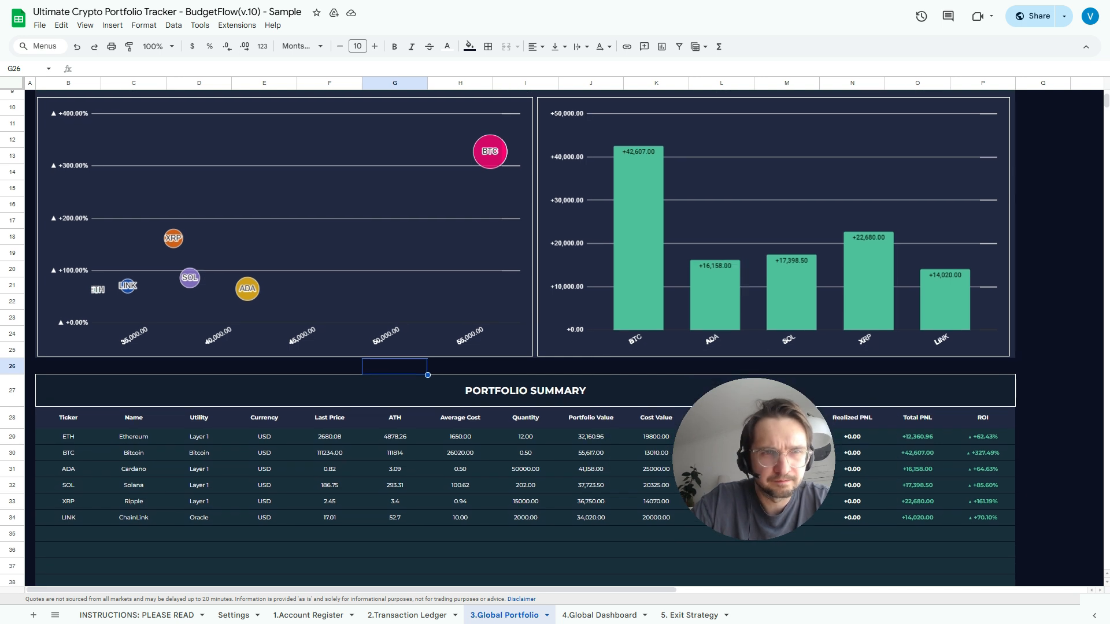
pyautogui.scroll(1, 525, 338)
pyautogui.scroll(1, 524, 338)
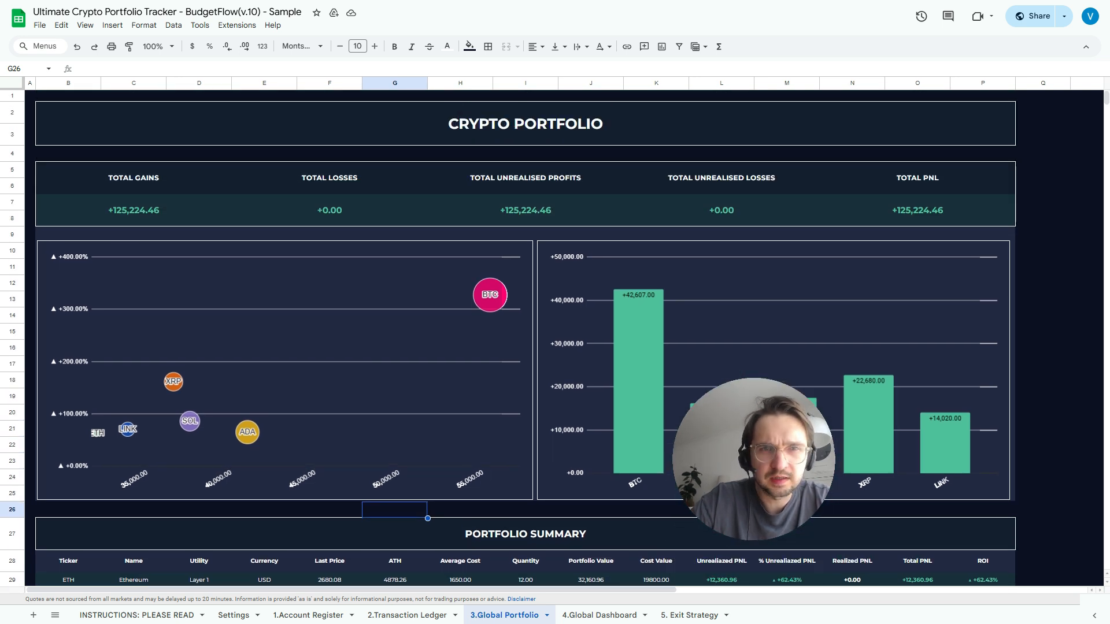
pyautogui.scroll(-1, 524, 338)
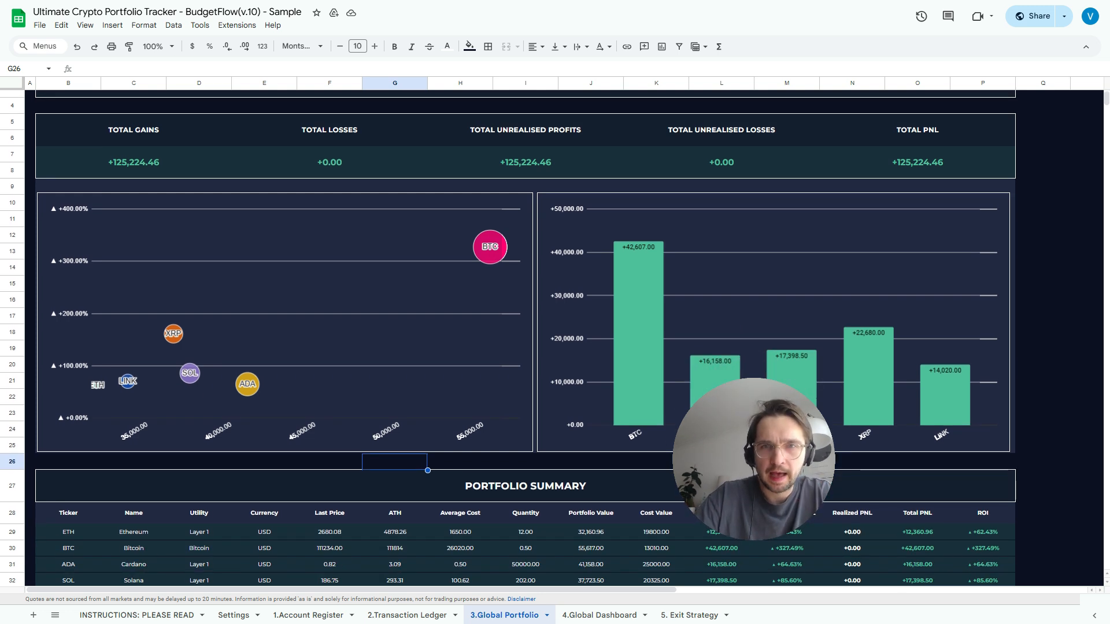
pyautogui.scroll(-1, 525, 338)
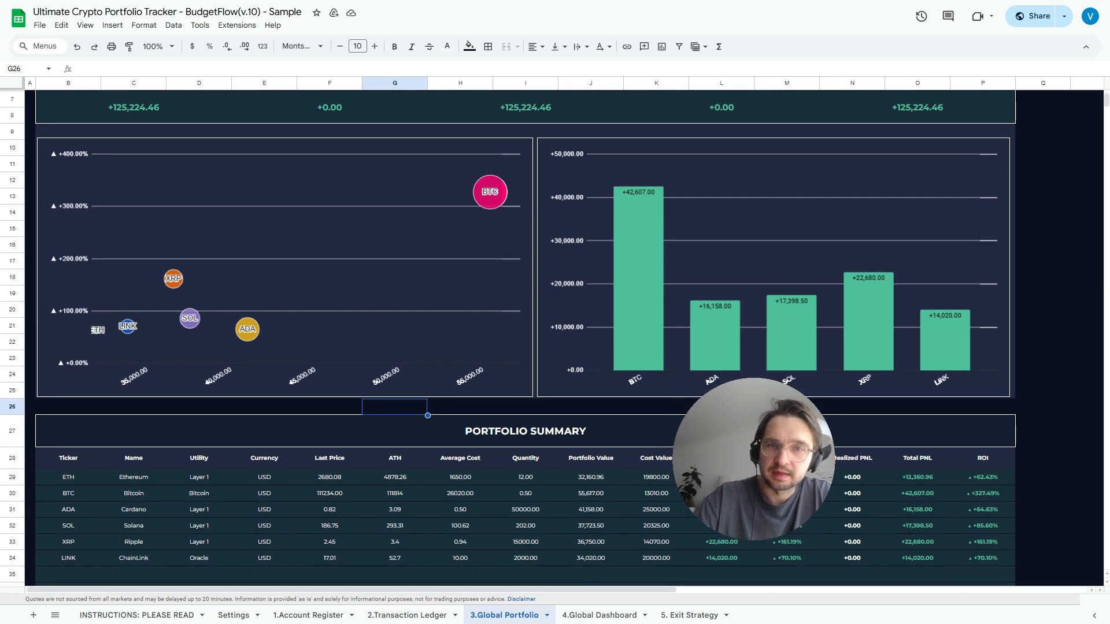
pyautogui.click(285, 267)
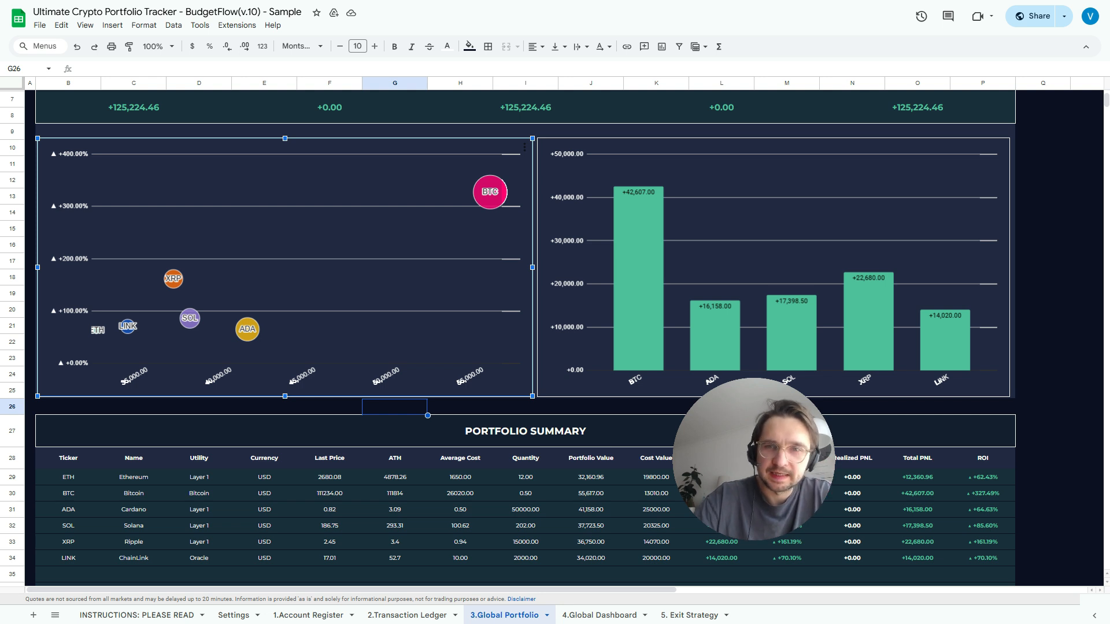
pyautogui.scroll(3, 526, 338)
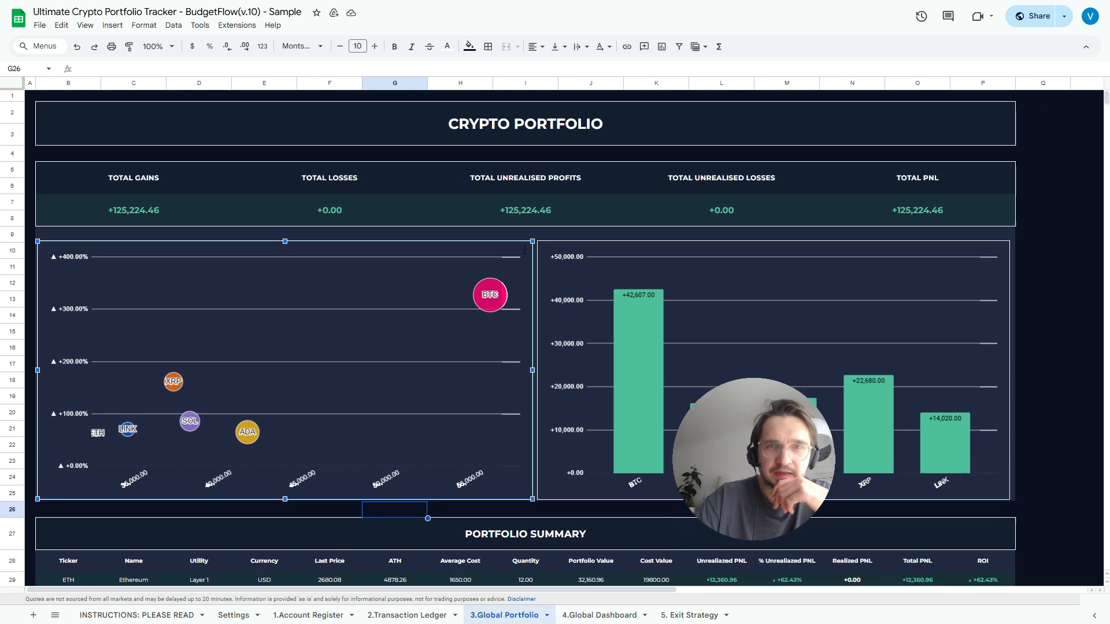
pyautogui.scroll(-1, 526, 338)
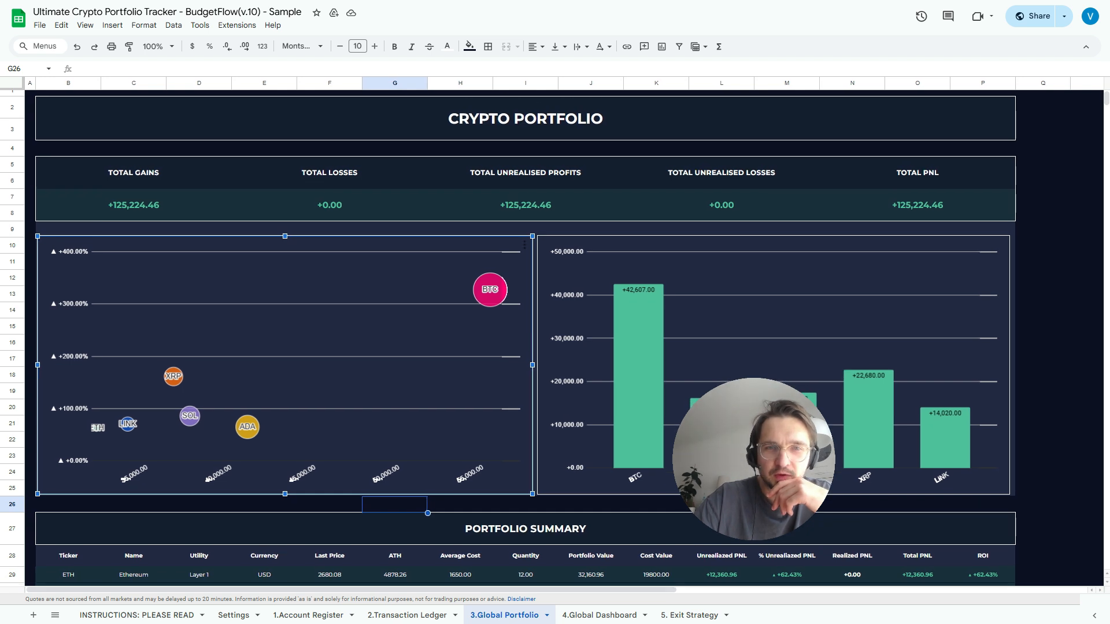
pyautogui.click(1041, 326)
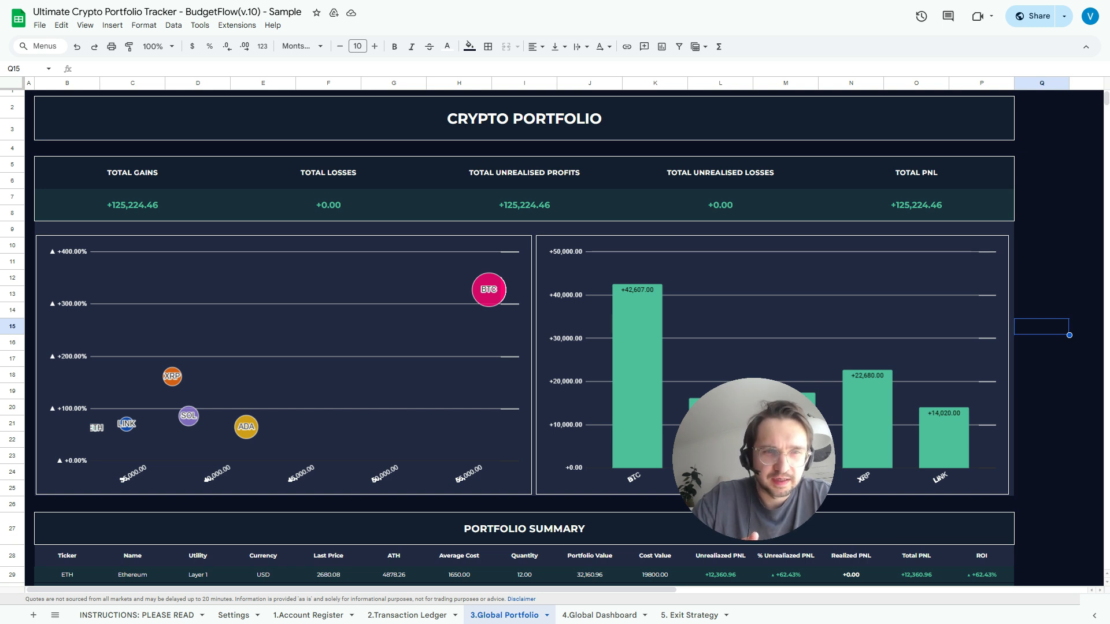
# Try major gridlines on the bubble chart's horizontal axis and turn them back off
pyautogui.doubleClick(323, 335)
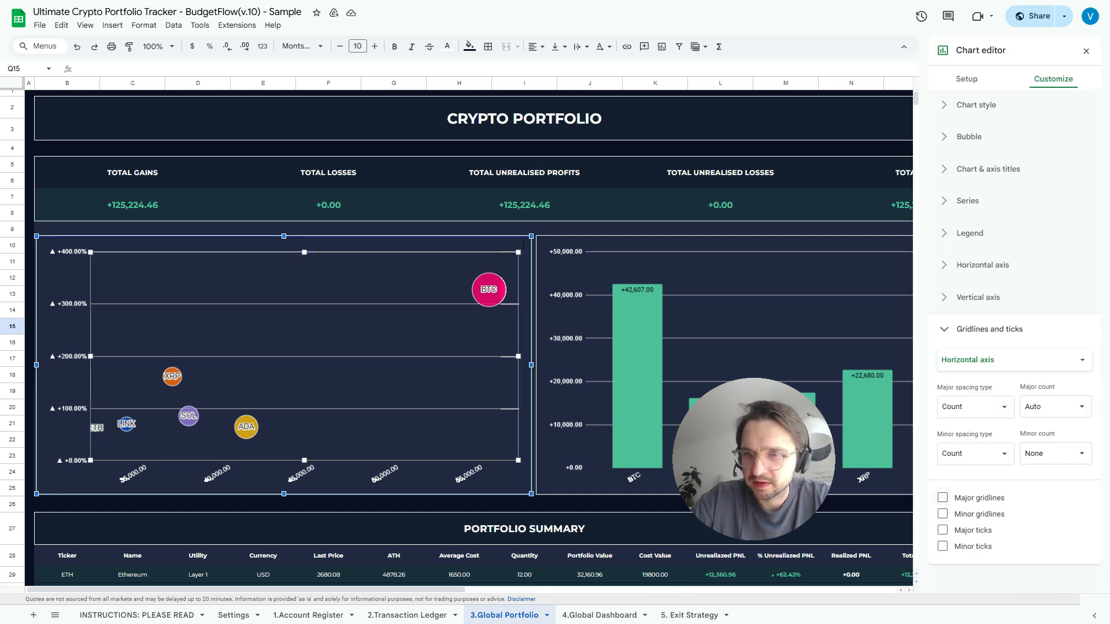
pyautogui.click(942, 498)
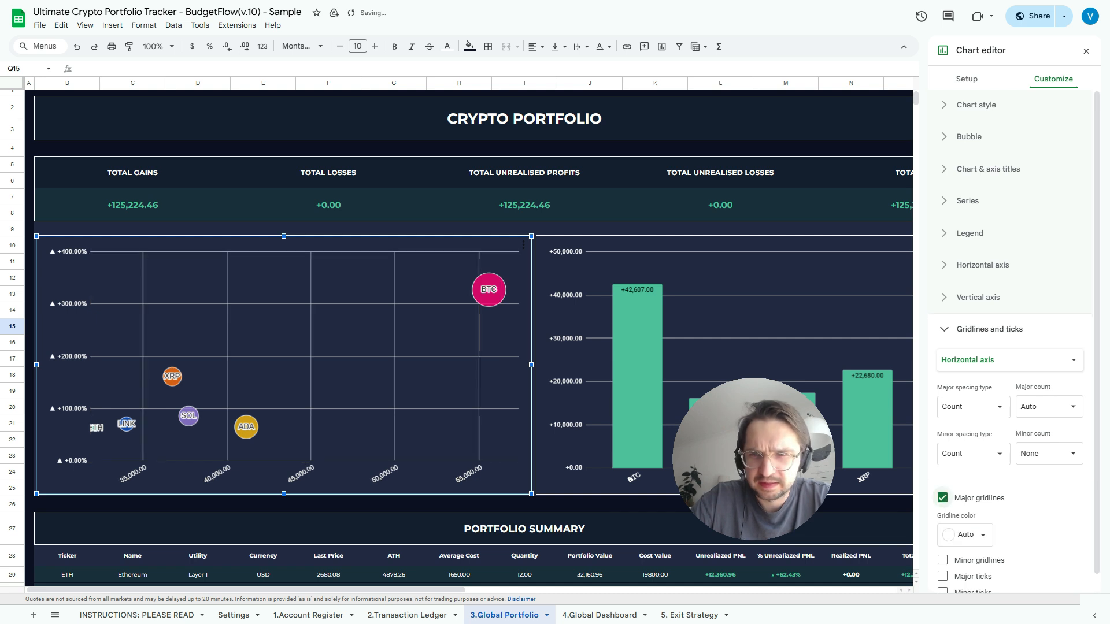
pyautogui.click(942, 498)
# Try removing the major gridlines of the bubble chart's vertical axis, restore them and close the chart editor
pyautogui.click(1011, 360)
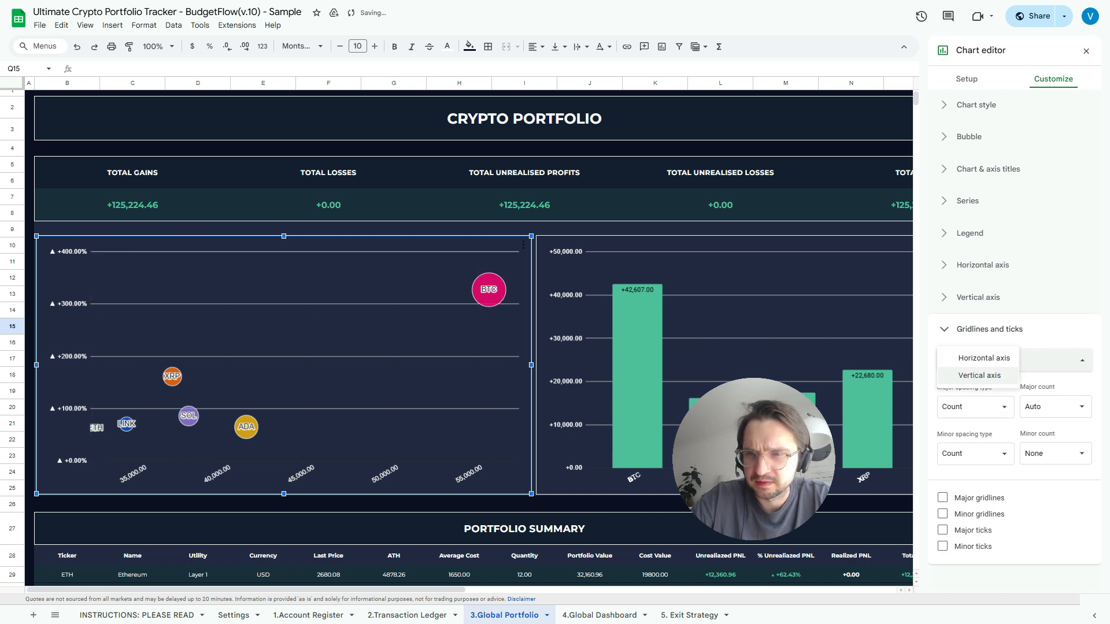
pyautogui.click(966, 372)
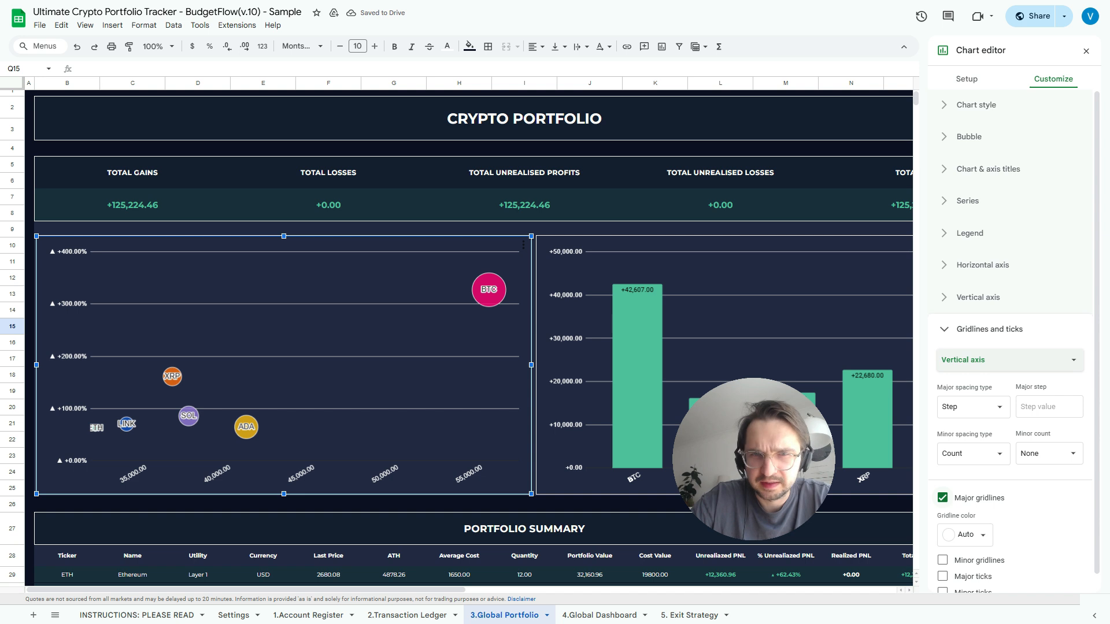
pyautogui.click(942, 498)
pyautogui.click(942, 498)
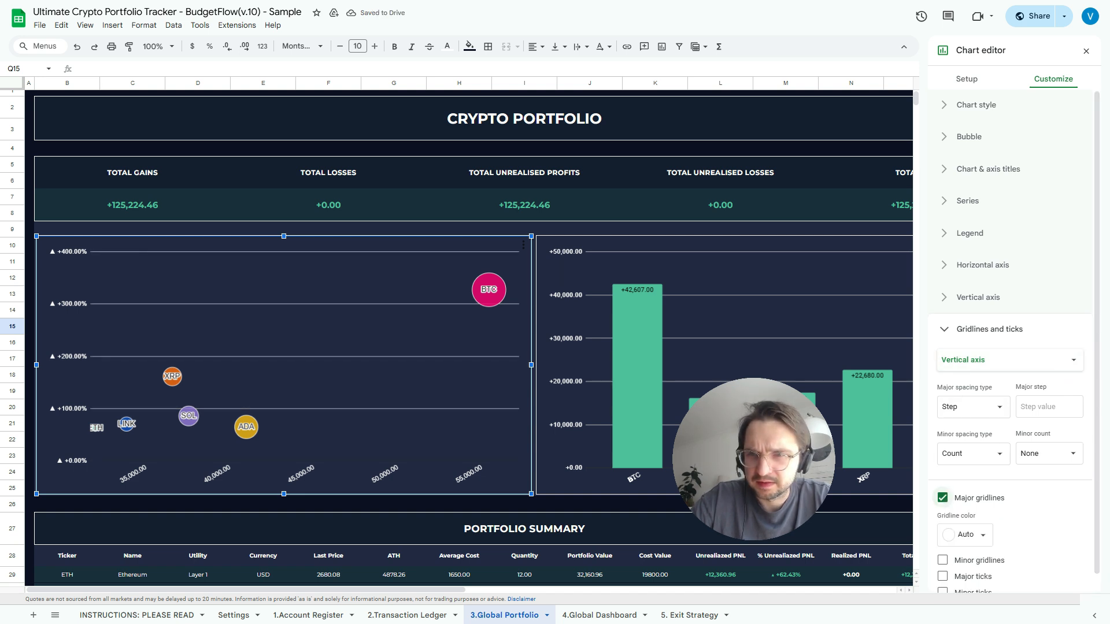
pyautogui.scroll(-1, 1011, 370)
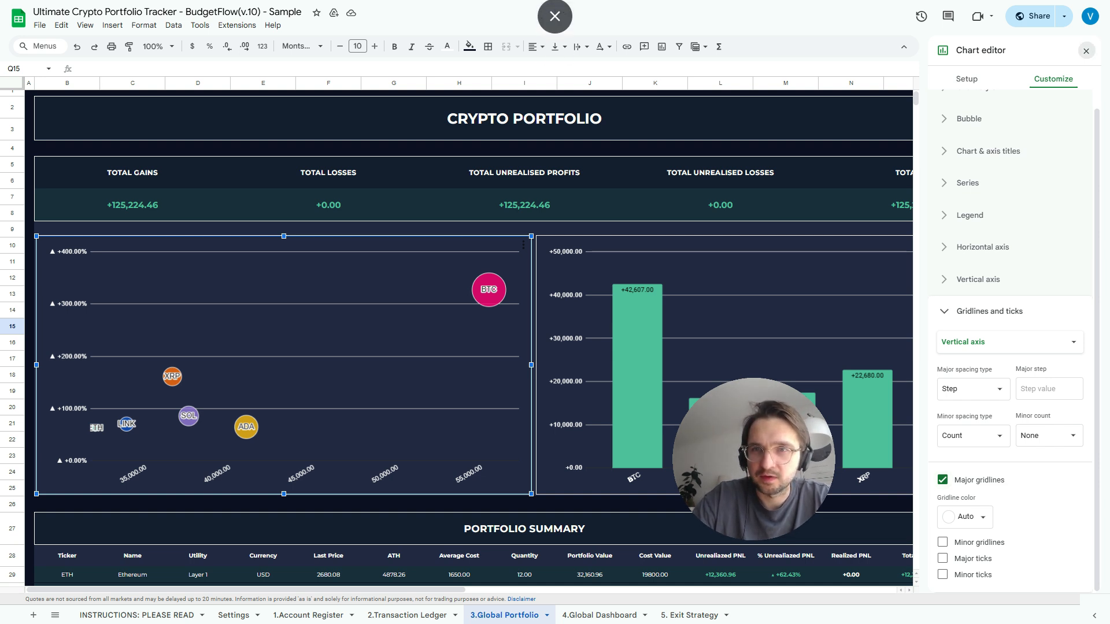
pyautogui.click(1085, 50)
pyautogui.scroll(-1, 537, 338)
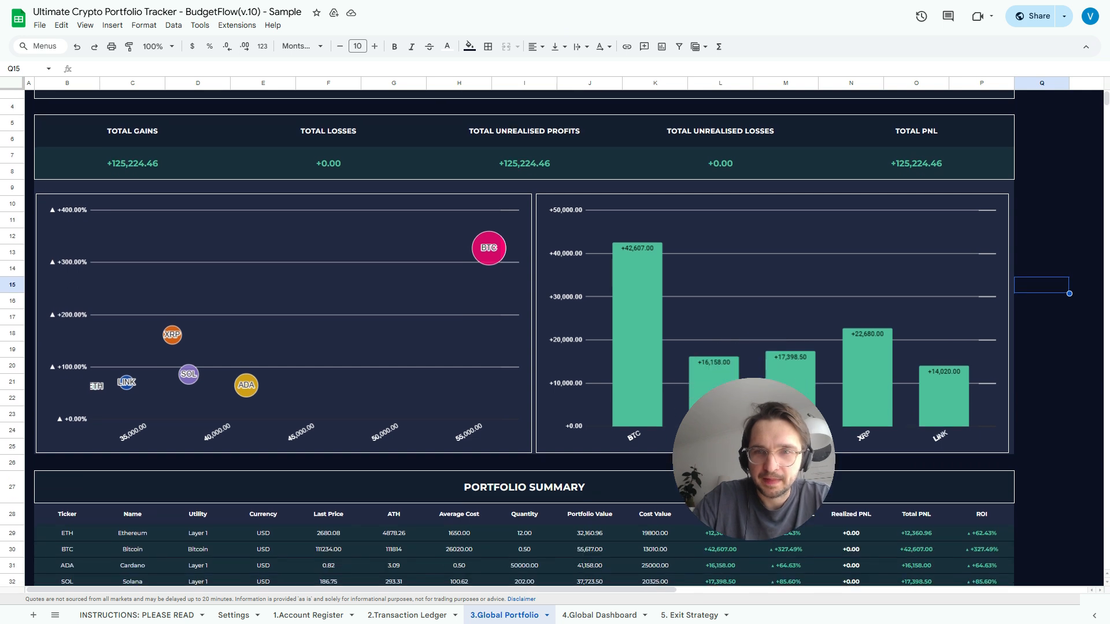